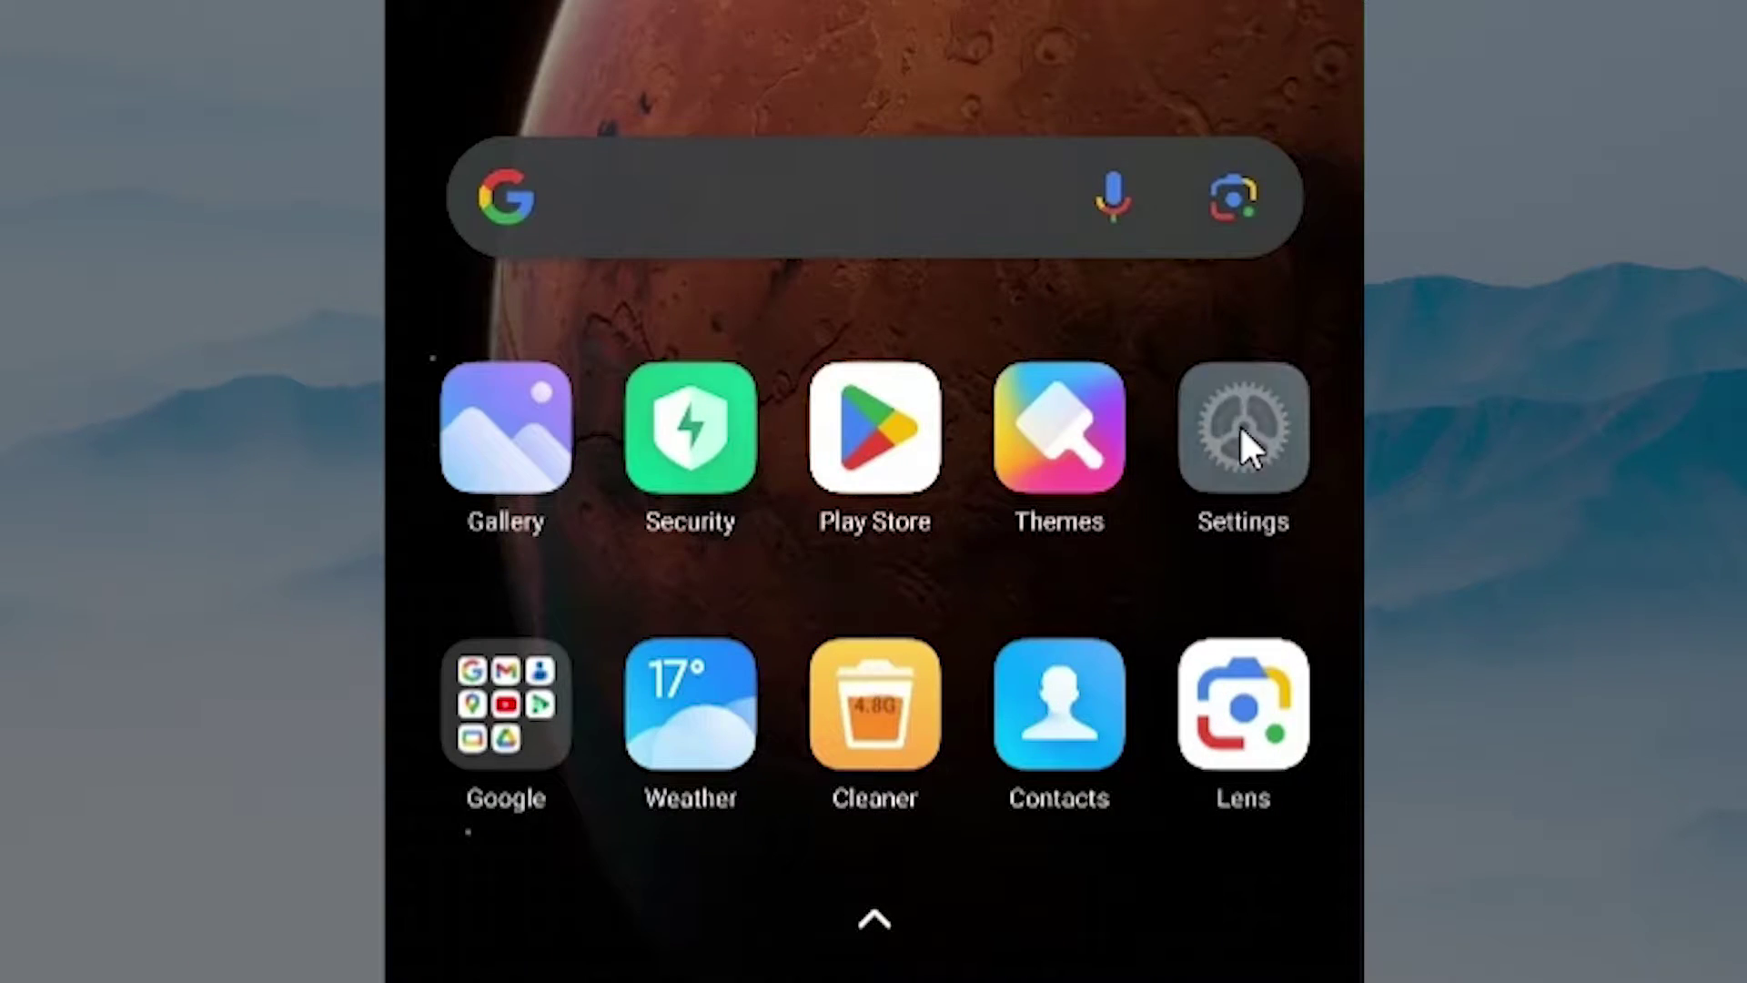
Step: View the Private DNS mode choices under Connection & sharing, leaving them Off
{"action": "left_click", "coordinate": [1239, 424]}
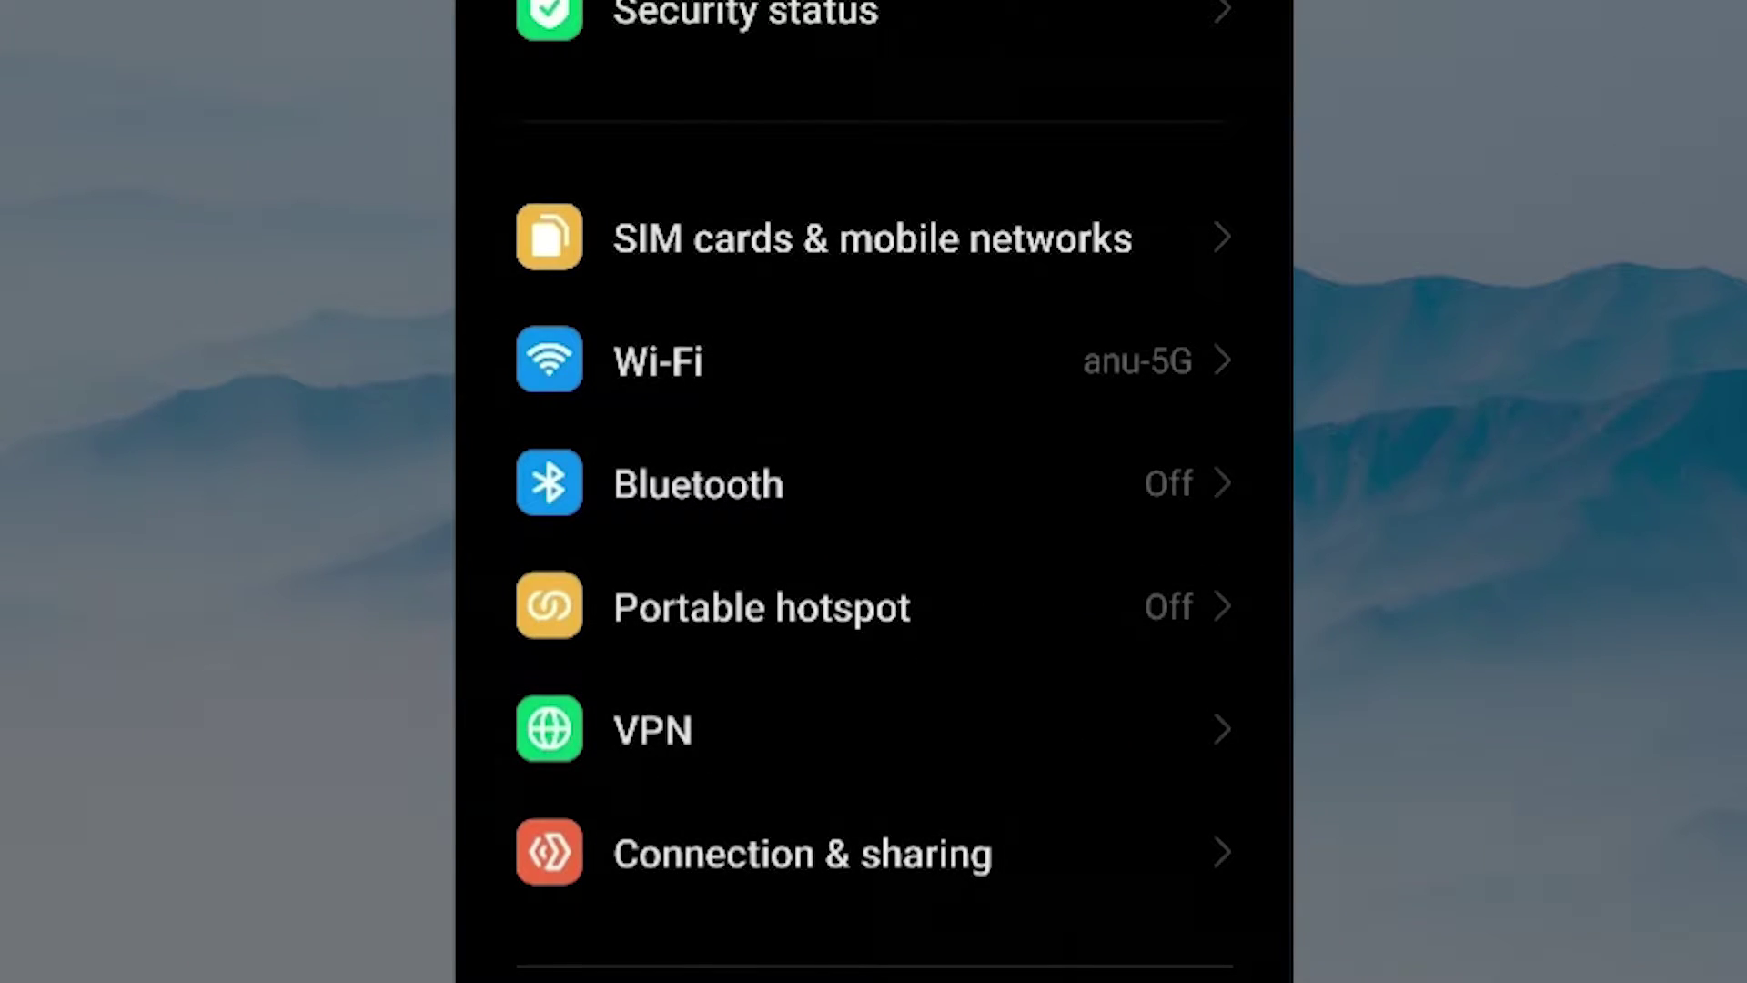
{"action": "scroll", "coordinate": [951, 312], "scroll_direction": "down", "scroll_amount": 3}
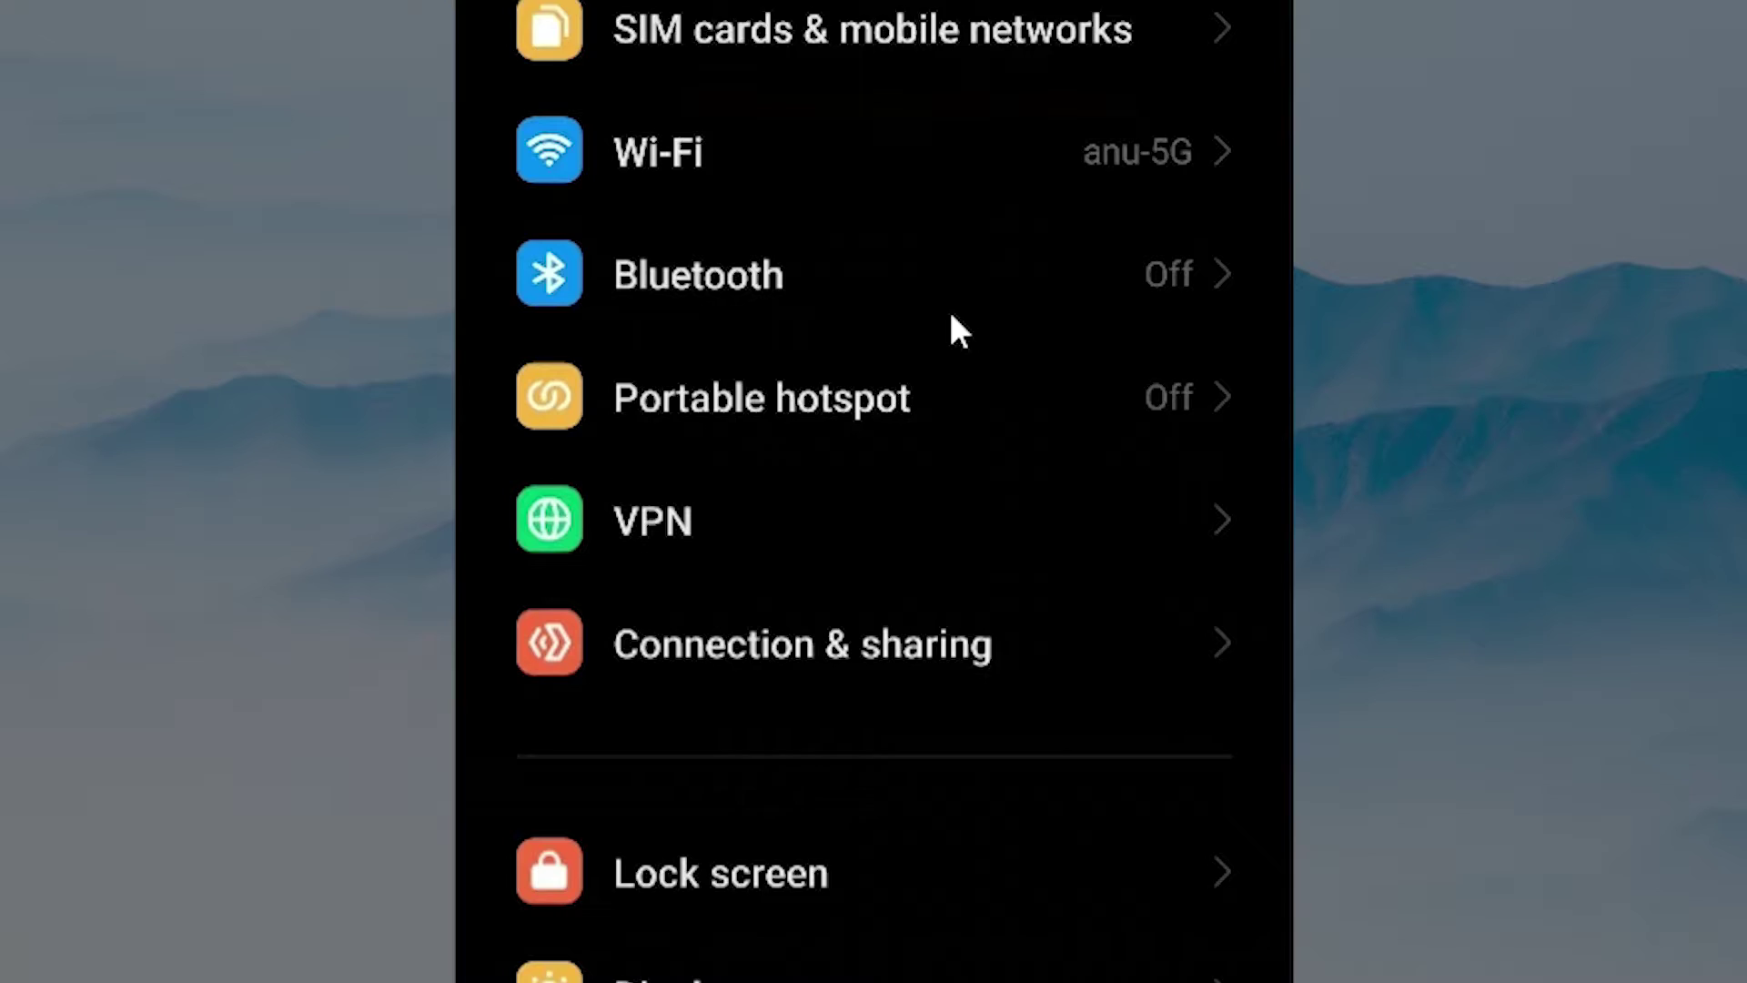
{"action": "scroll", "coordinate": [949, 307], "scroll_direction": "down", "scroll_amount": 2}
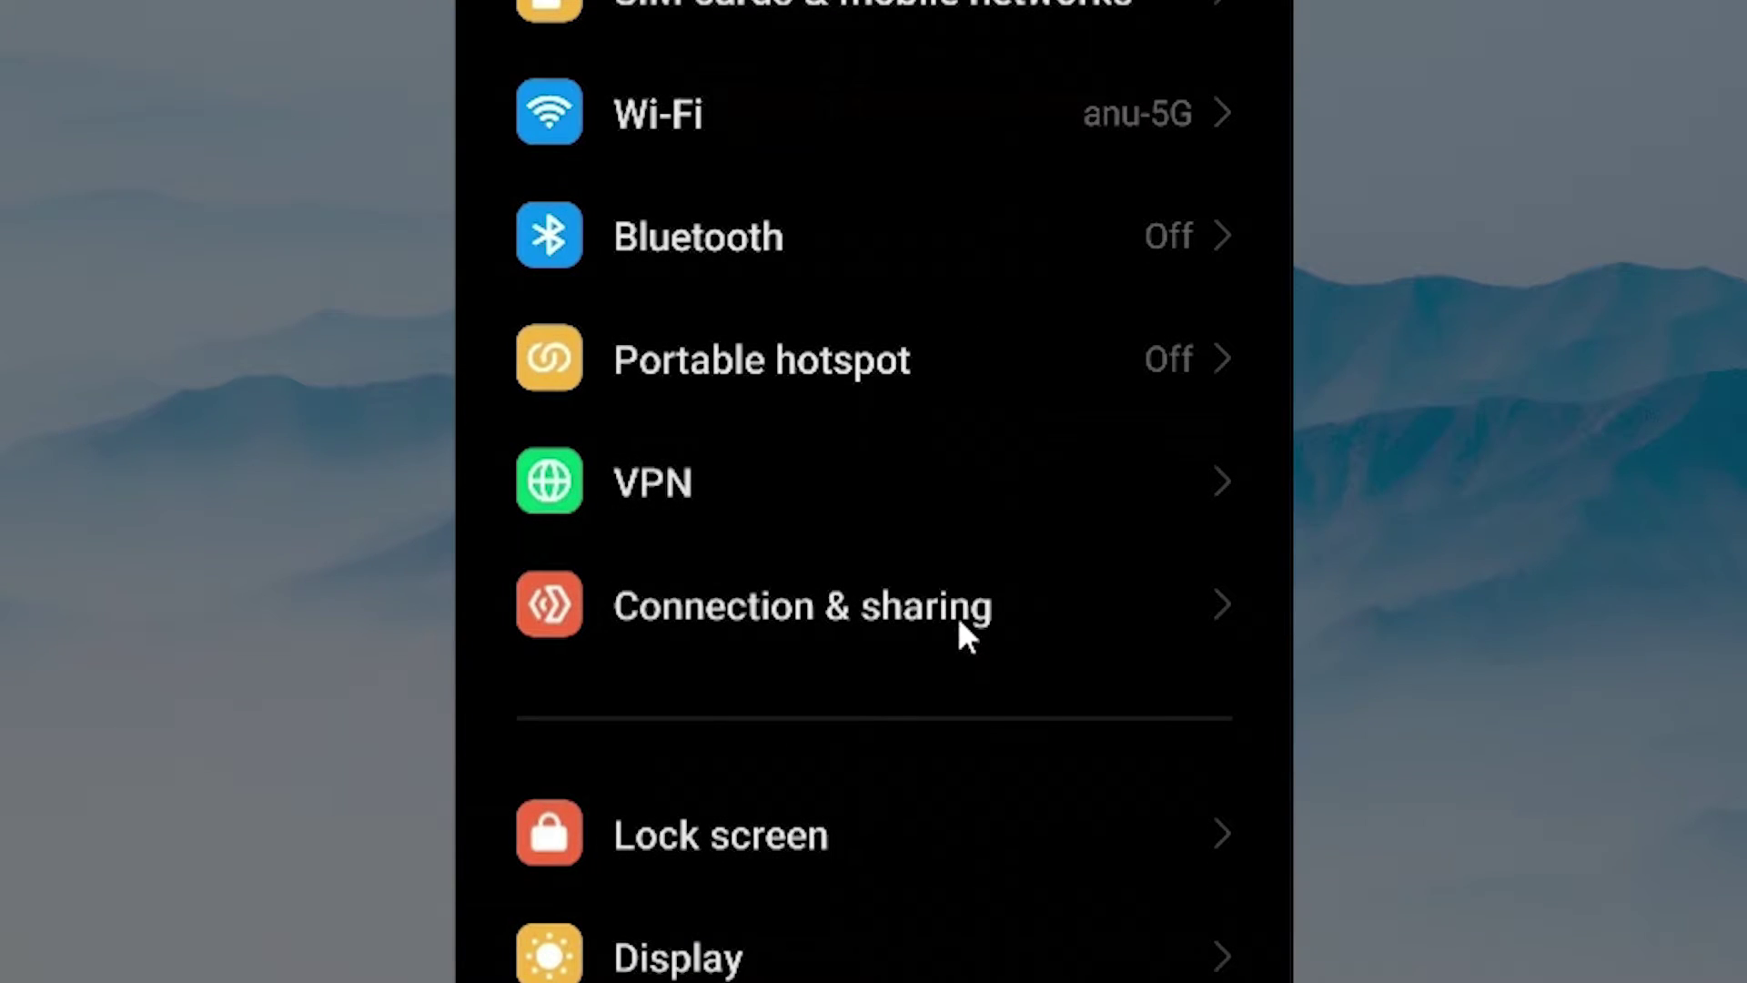
{"action": "left_click", "coordinate": [958, 616]}
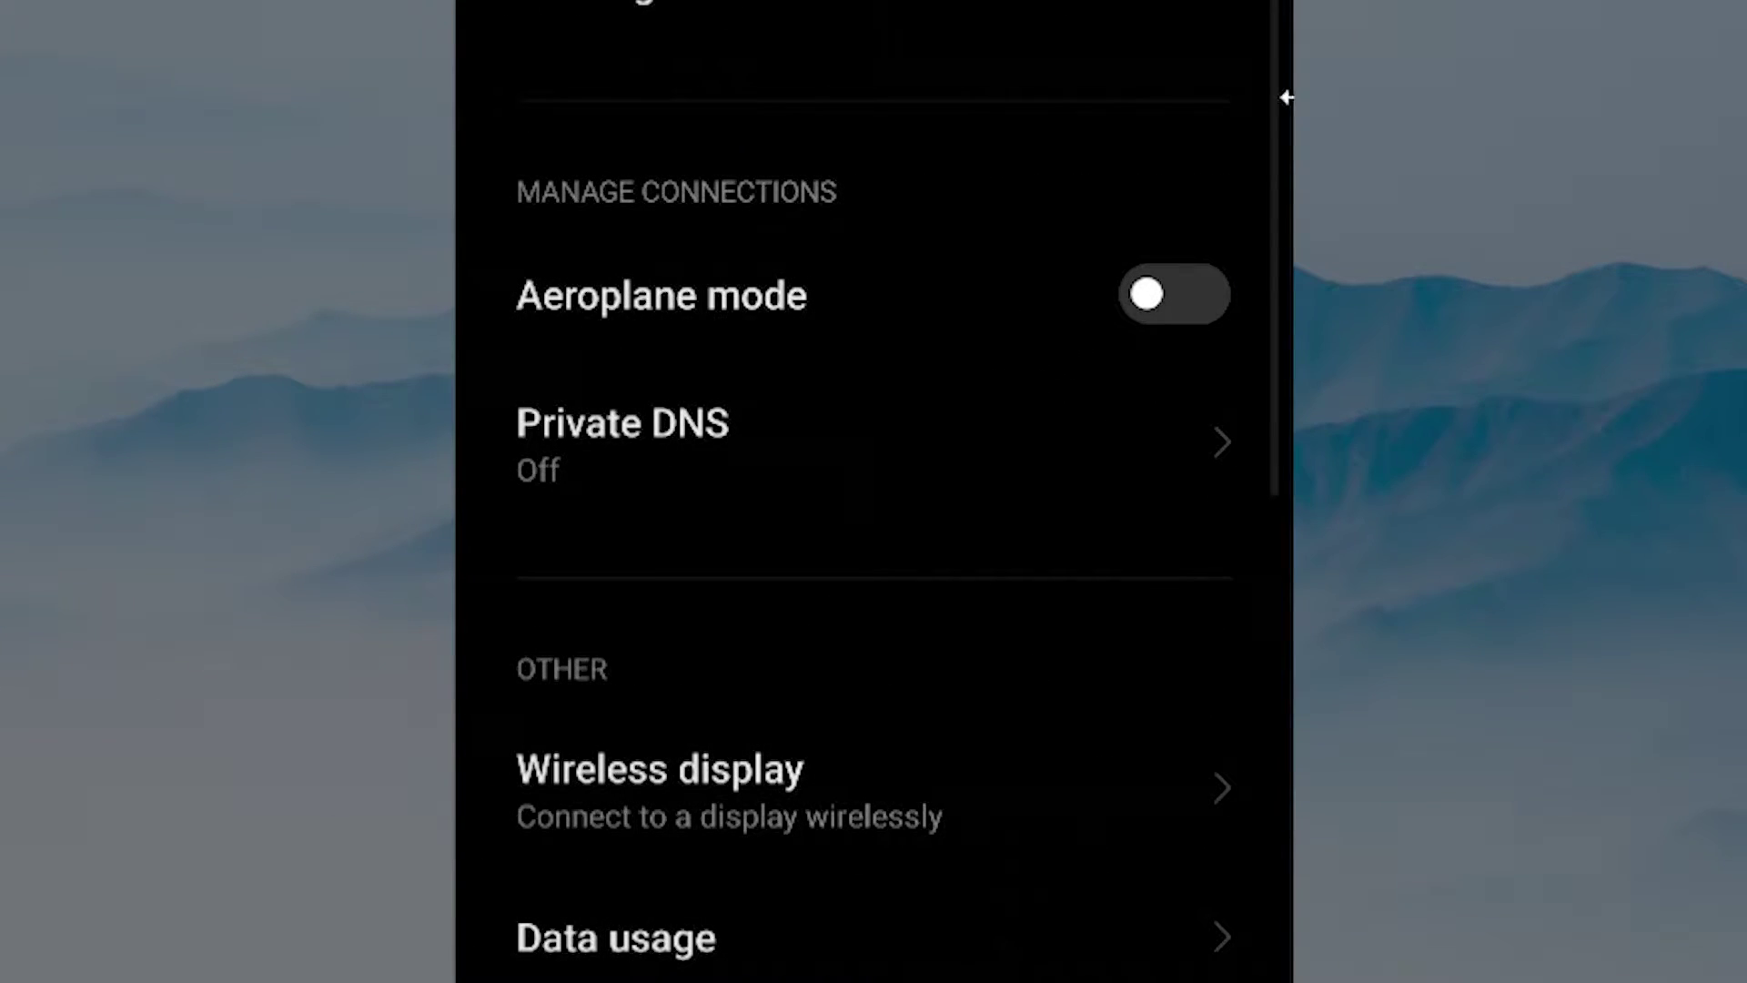
{"action": "left_click", "coordinate": [768, 435]}
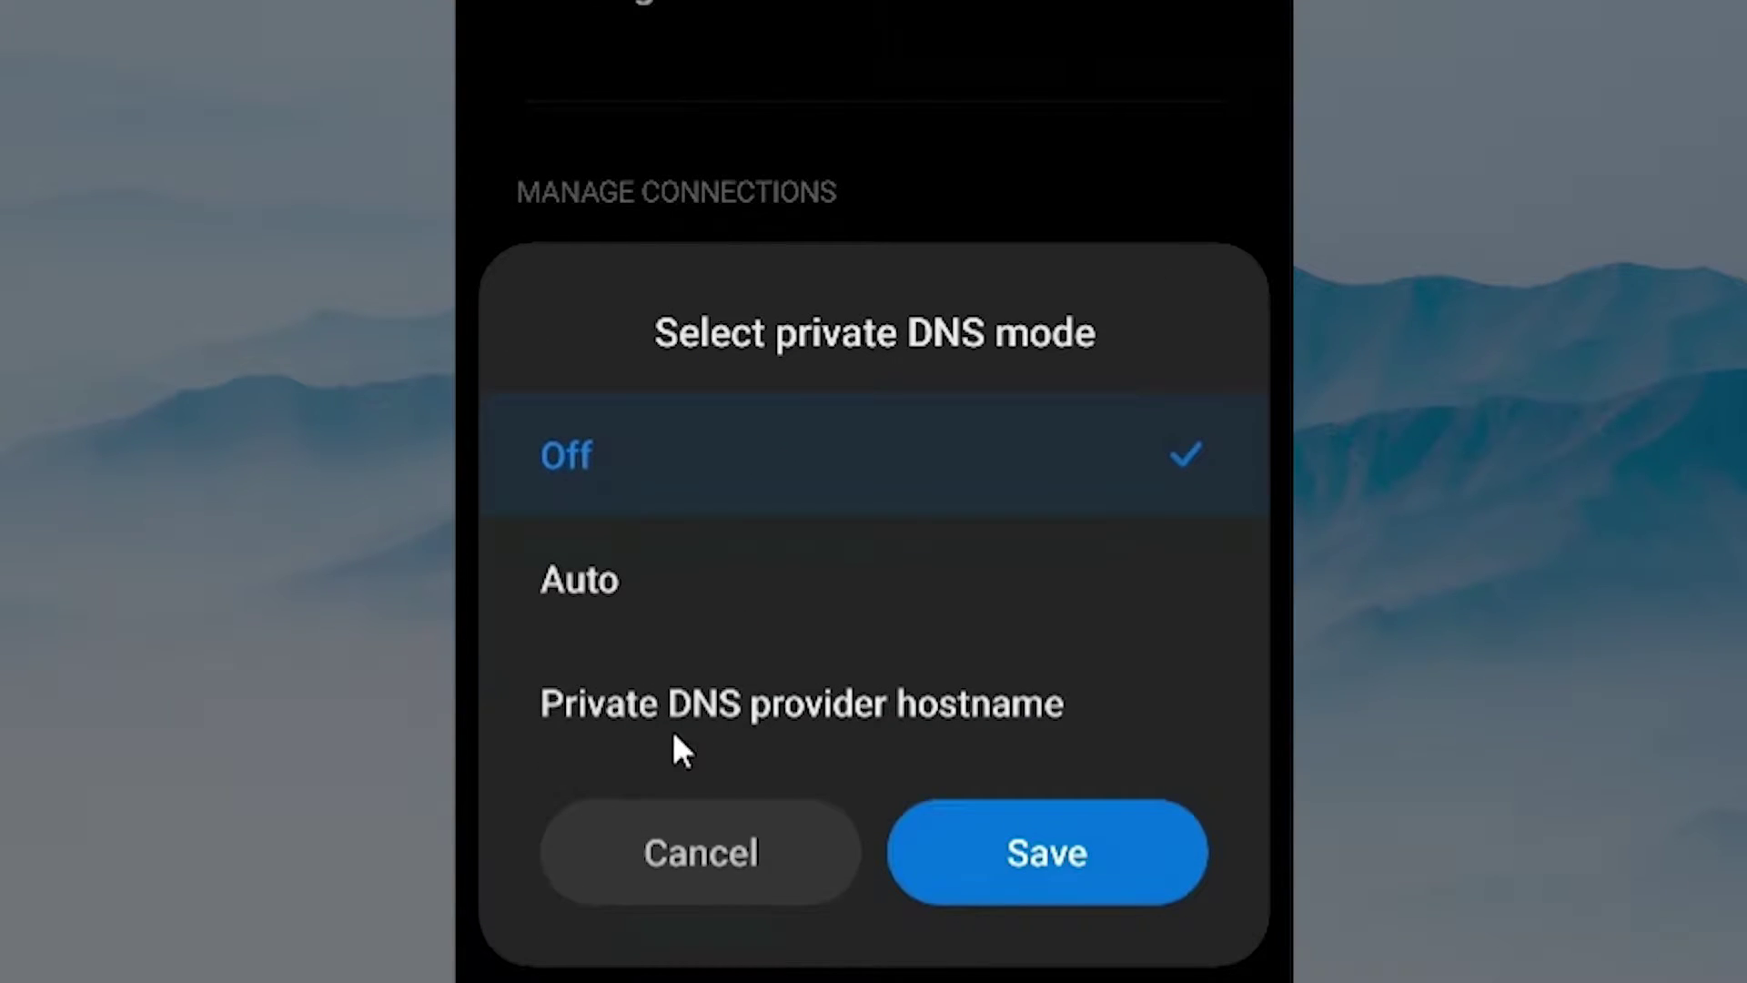
{"action": "left_click", "coordinate": [699, 853]}
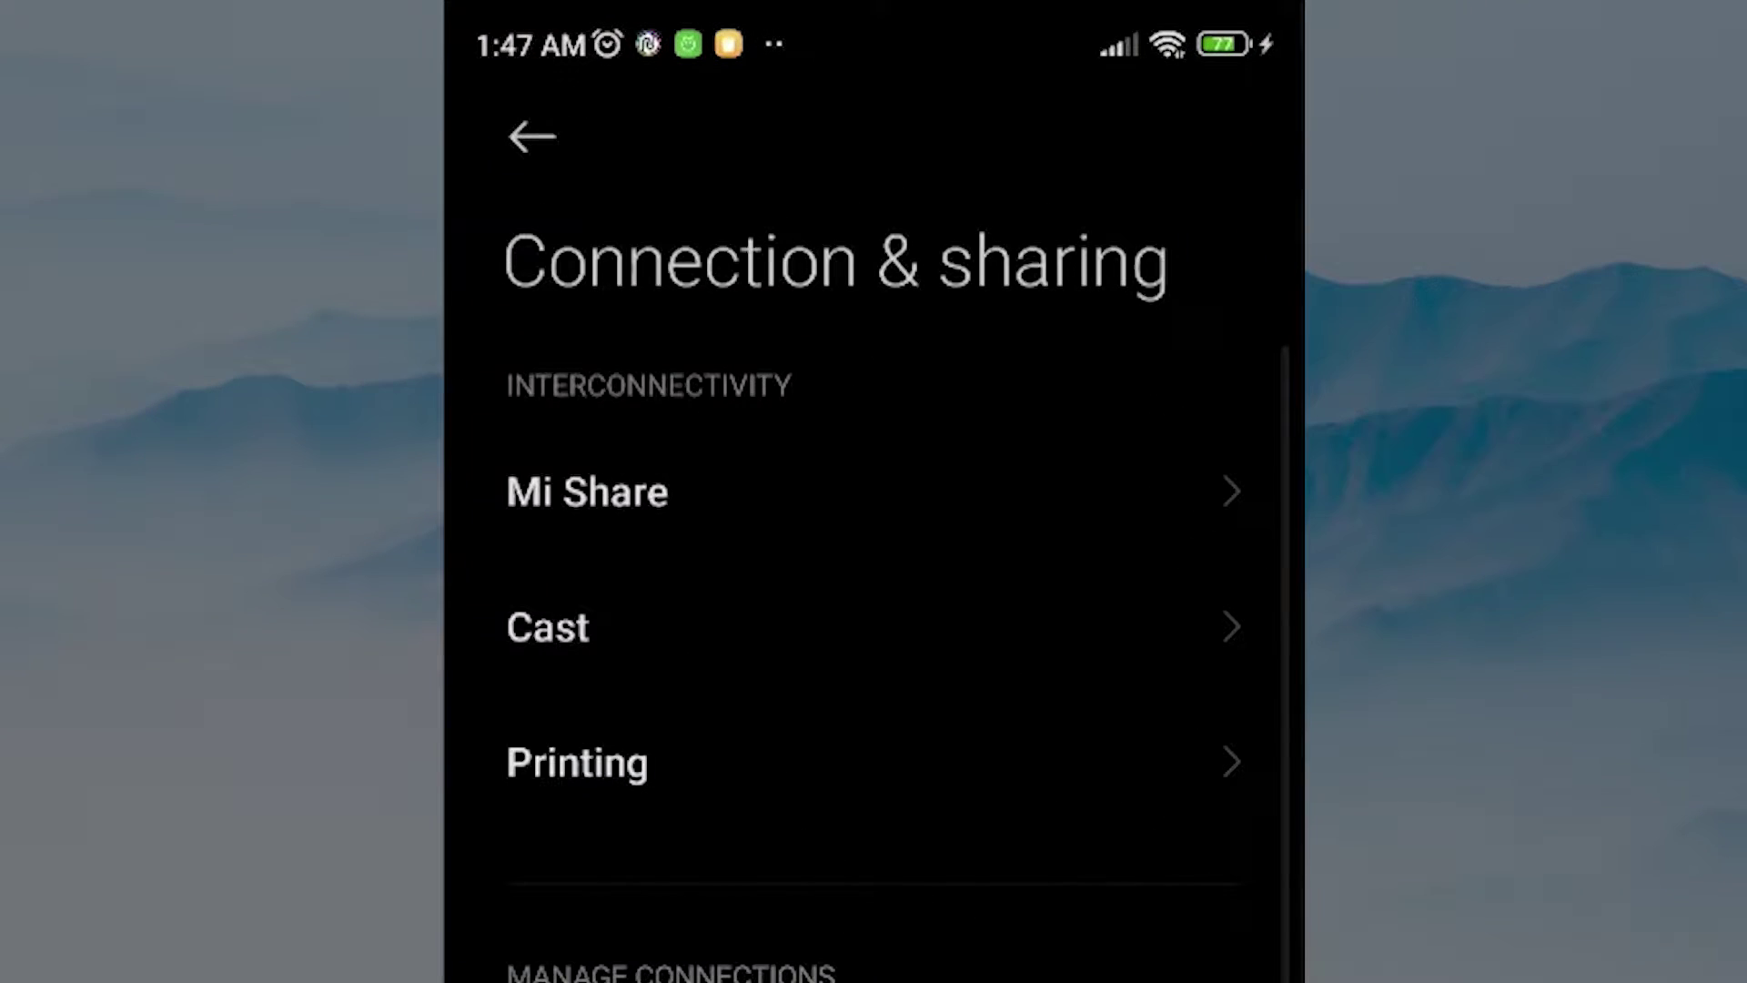
{"action": "left_click", "coordinate": [528, 136]}
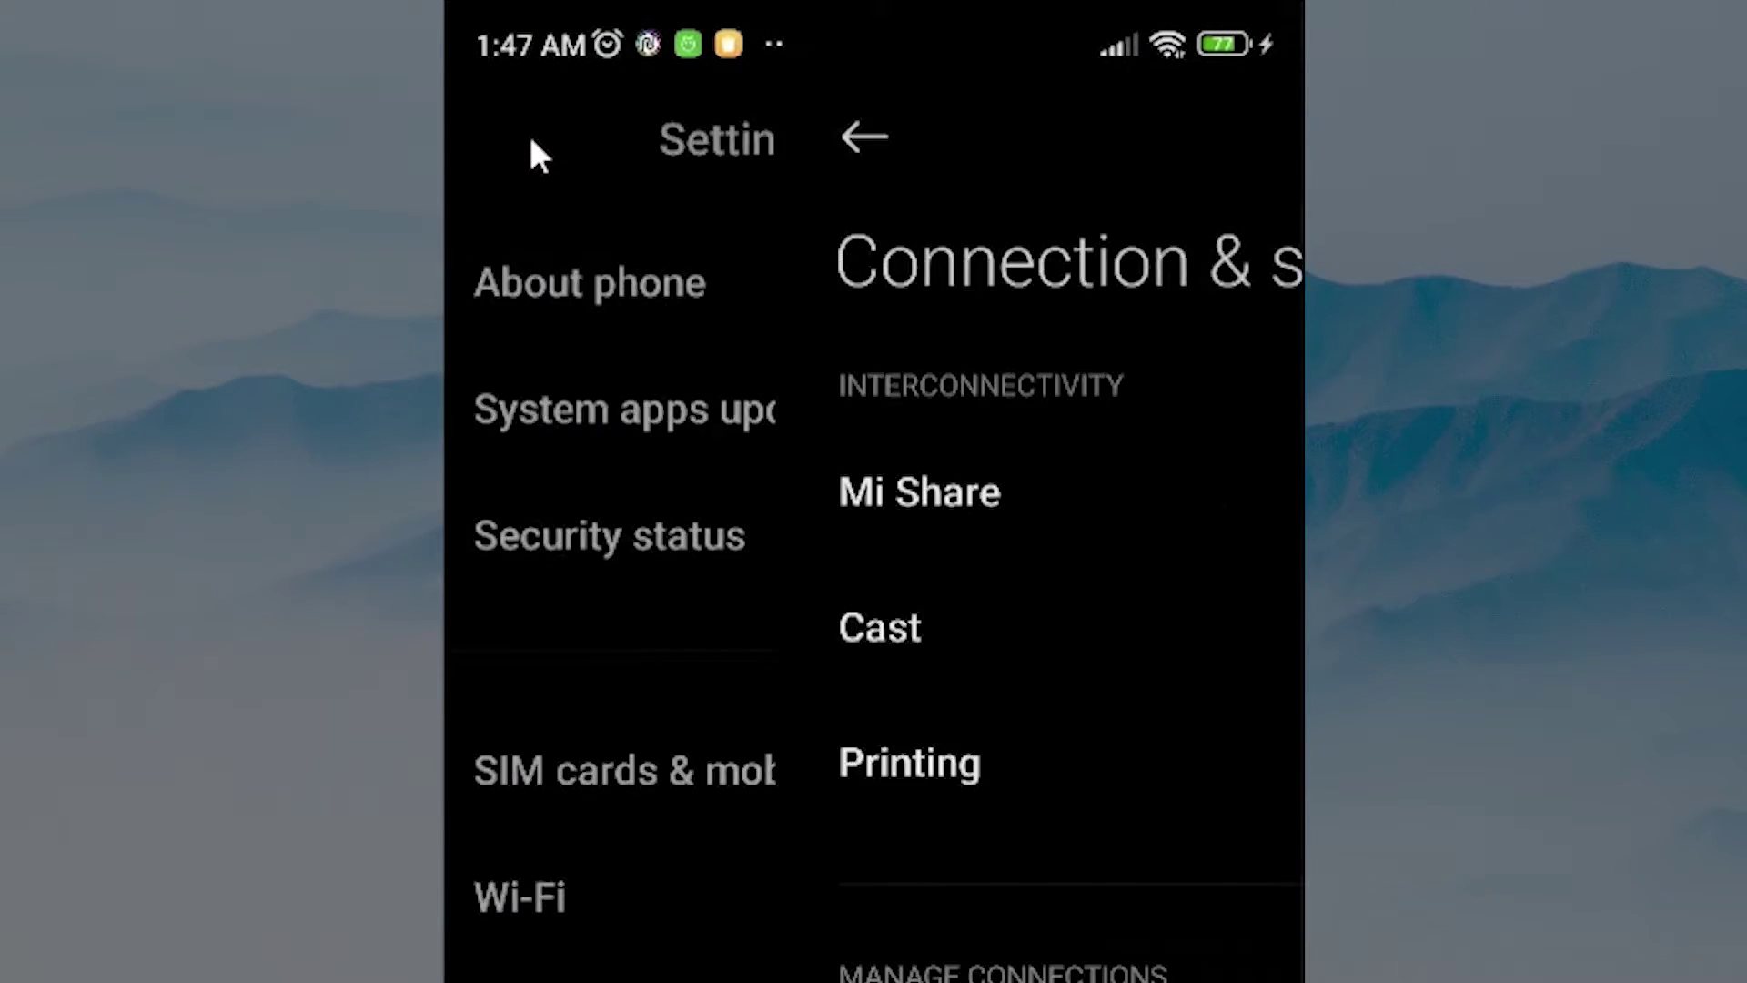
{"action": "scroll", "coordinate": [889, 412], "scroll_direction": "up", "scroll_amount": 3}
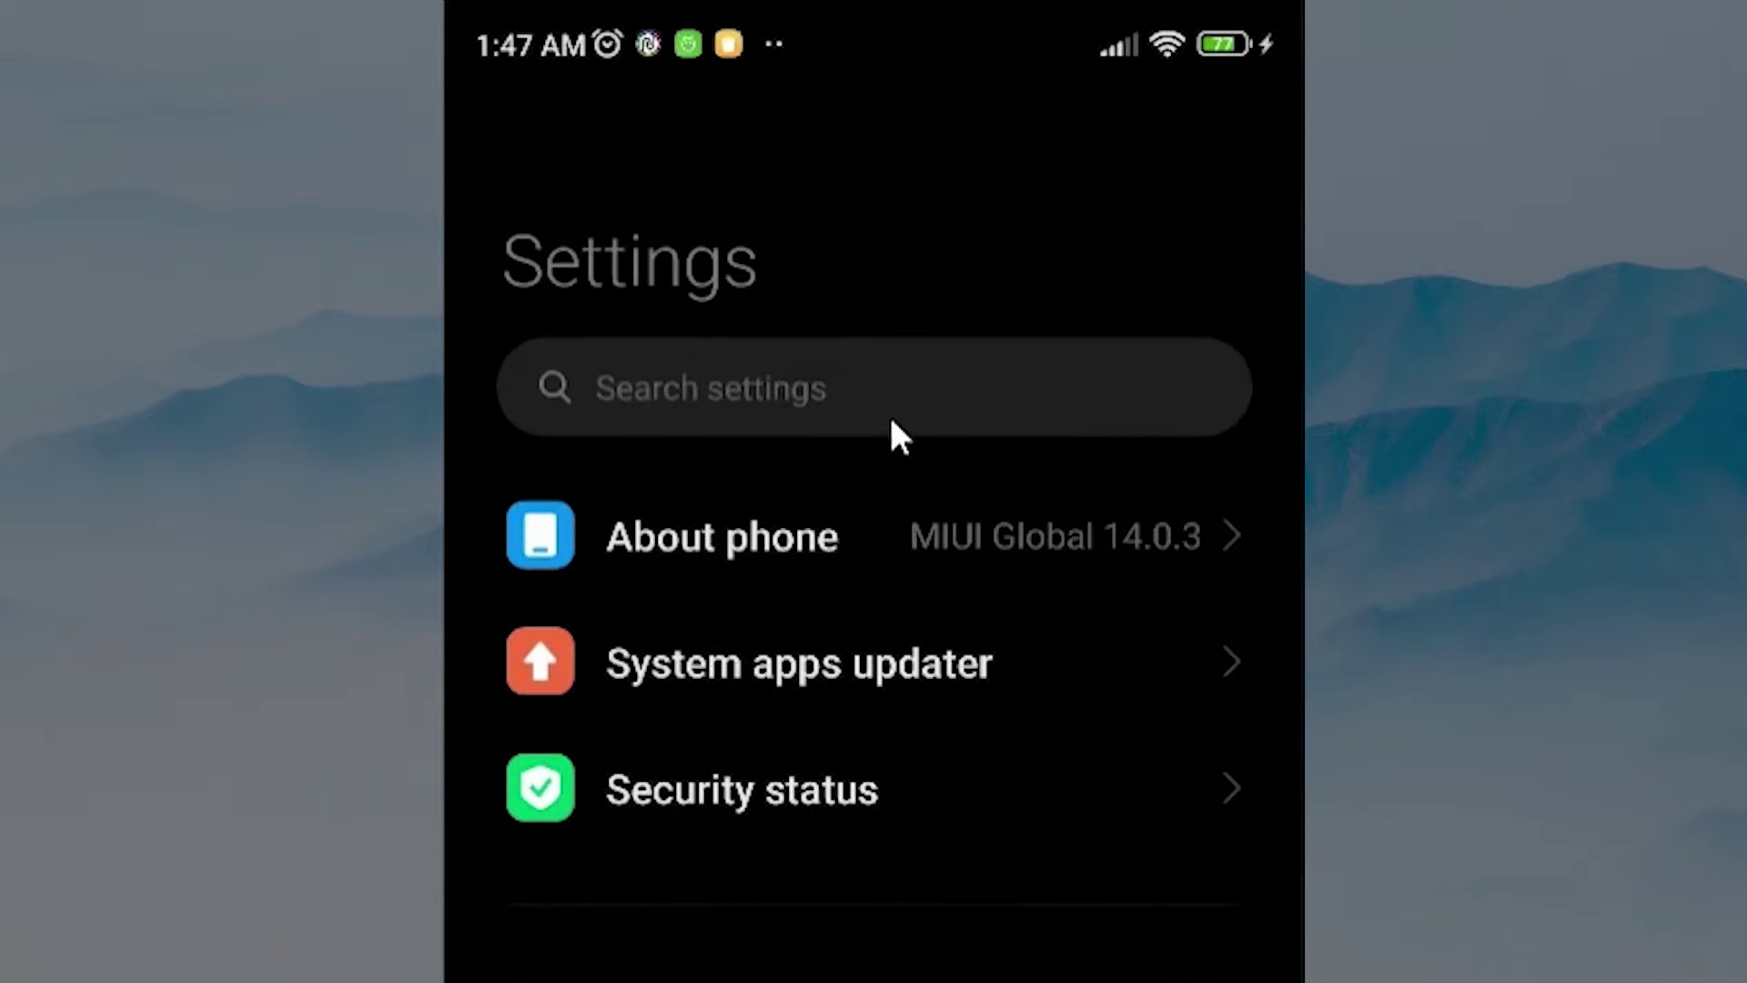
Step: Search settings for 'Private dns' and open the Private DNS result
{"action": "left_click", "coordinate": [754, 387]}
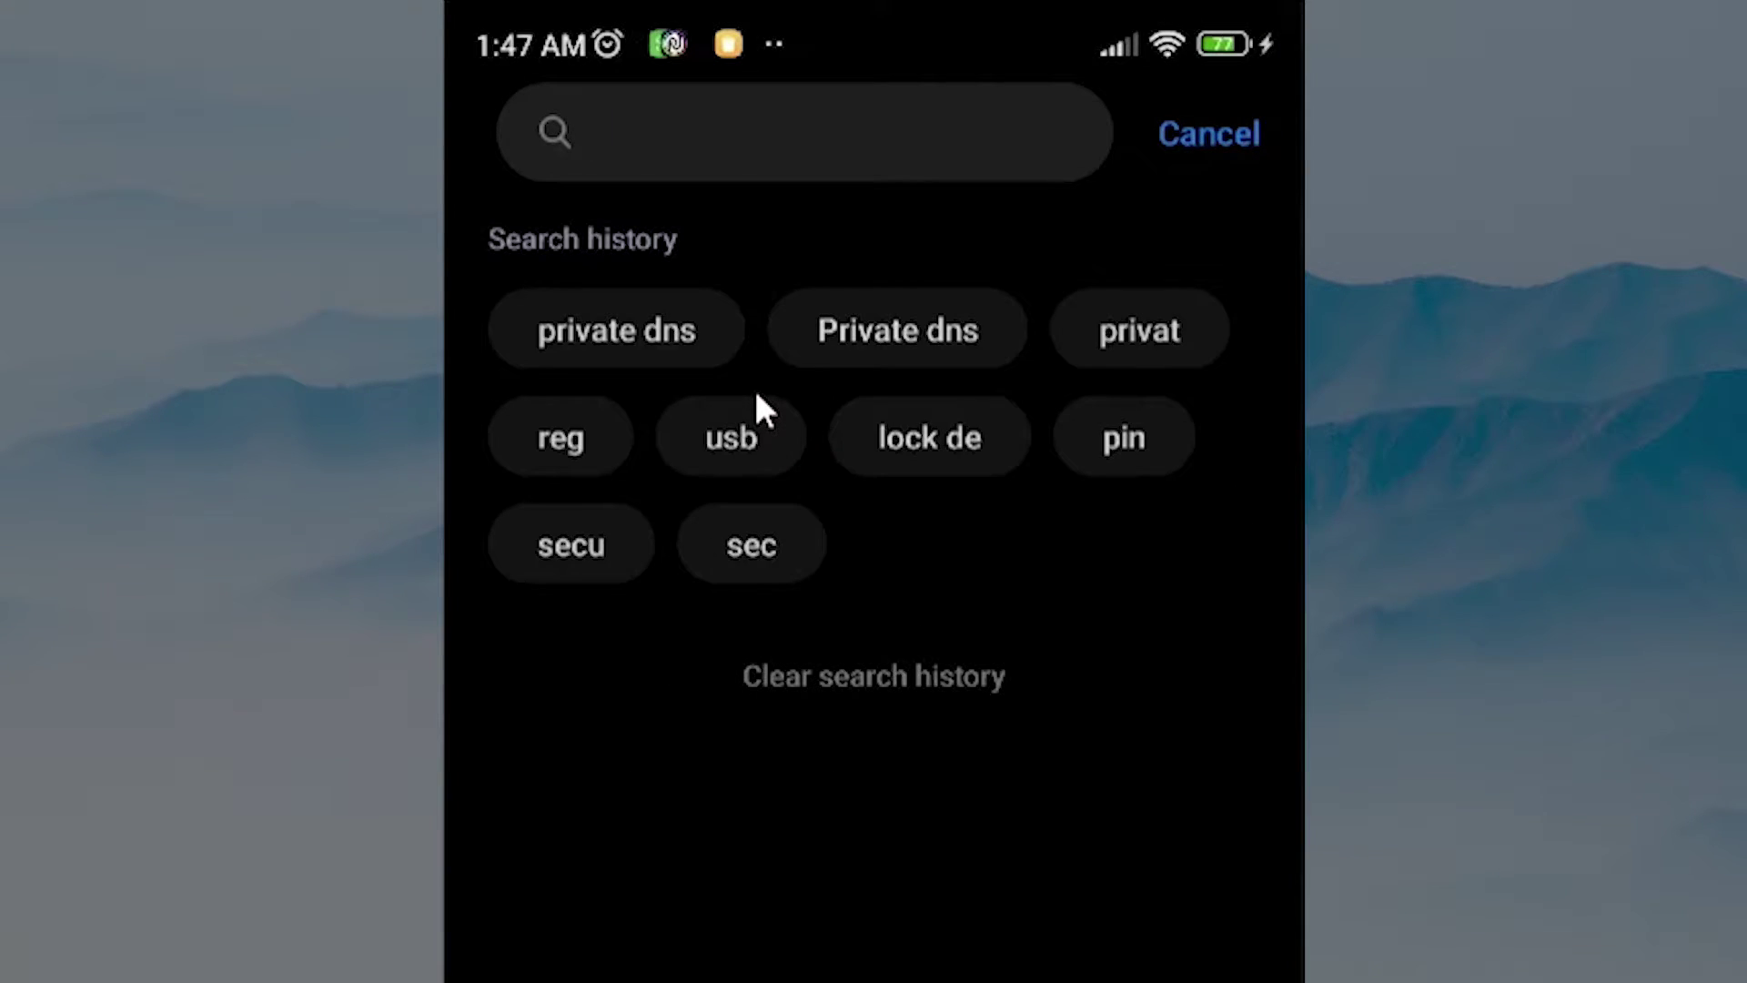
{"action": "type", "text": "Private dns"}
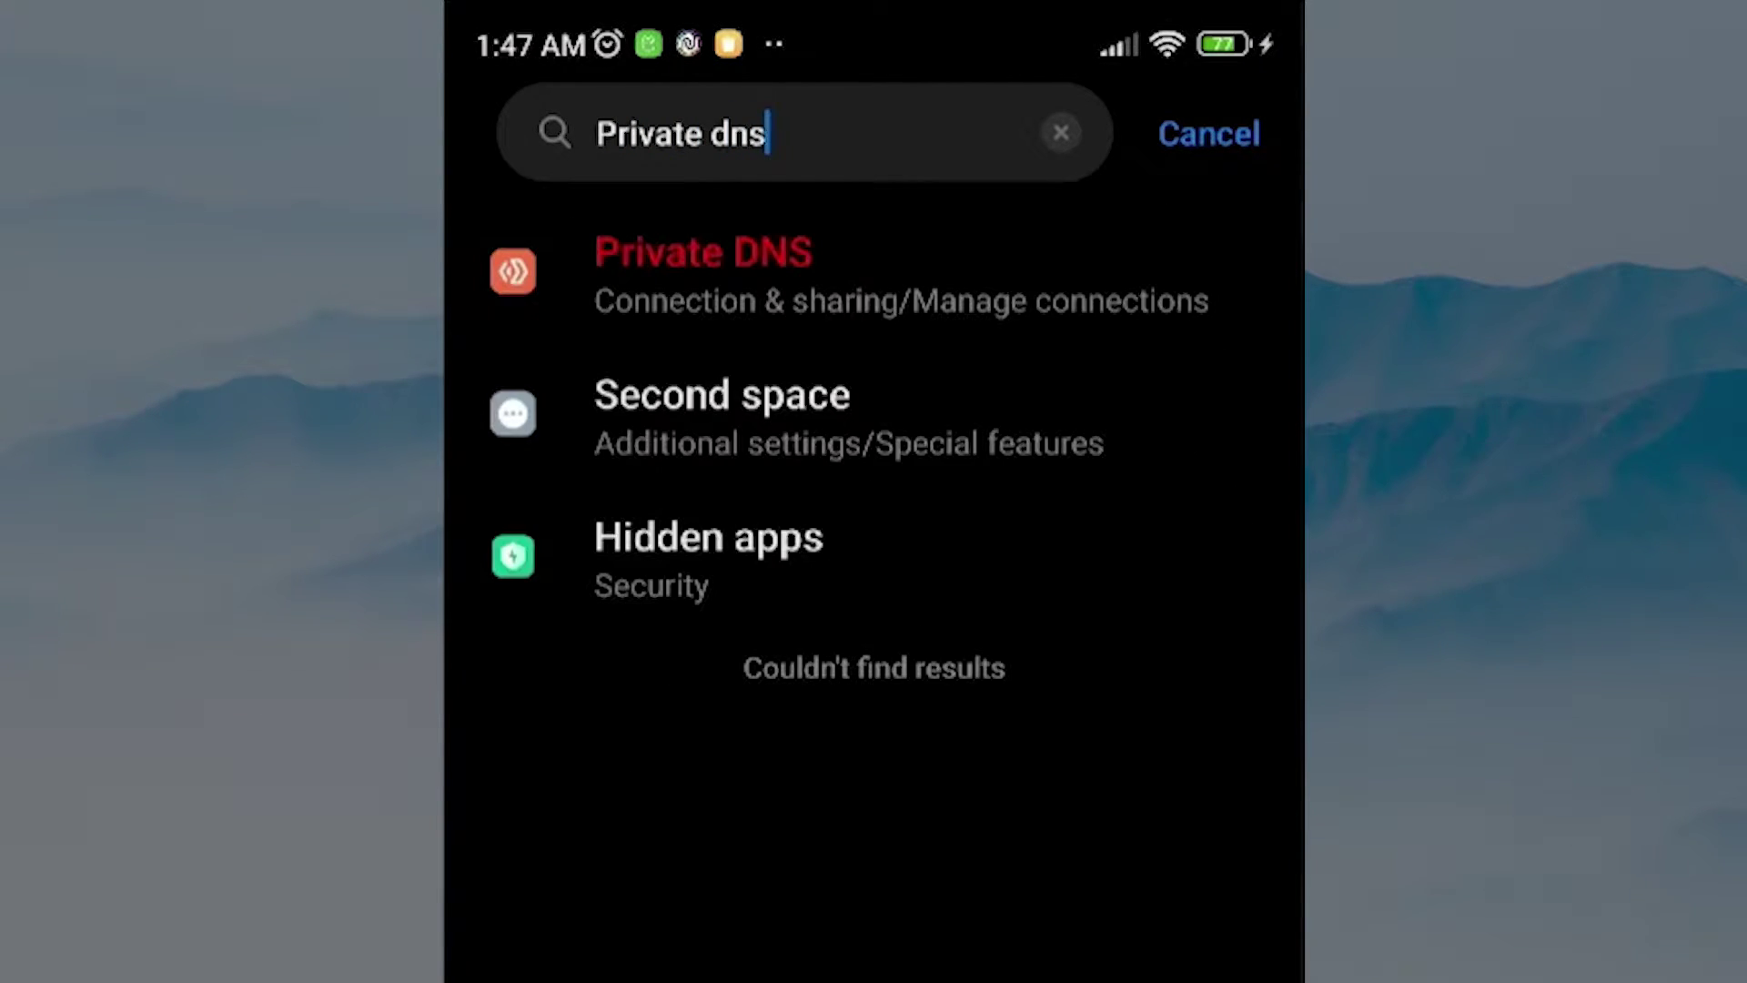
{"action": "left_click", "coordinate": [834, 262]}
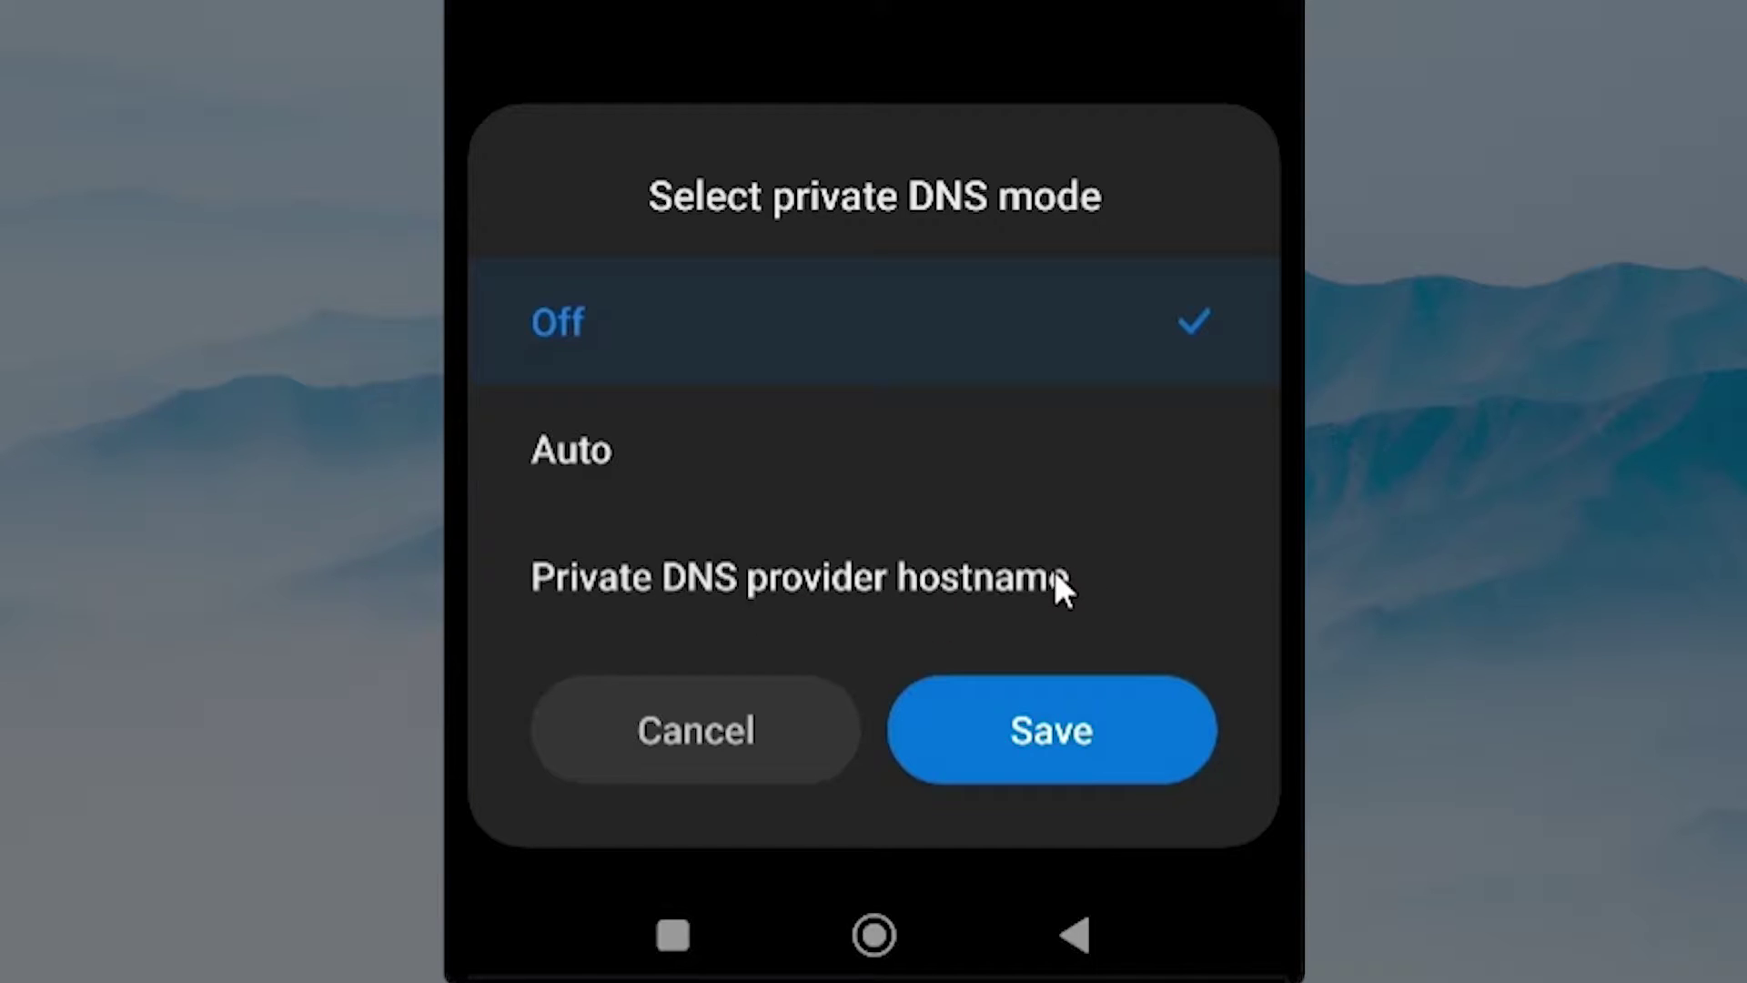
Step: Save adult-filter-dns.cleanbrowsing.org as the Private DNS provider hostname
{"action": "left_click", "coordinate": [1020, 569]}
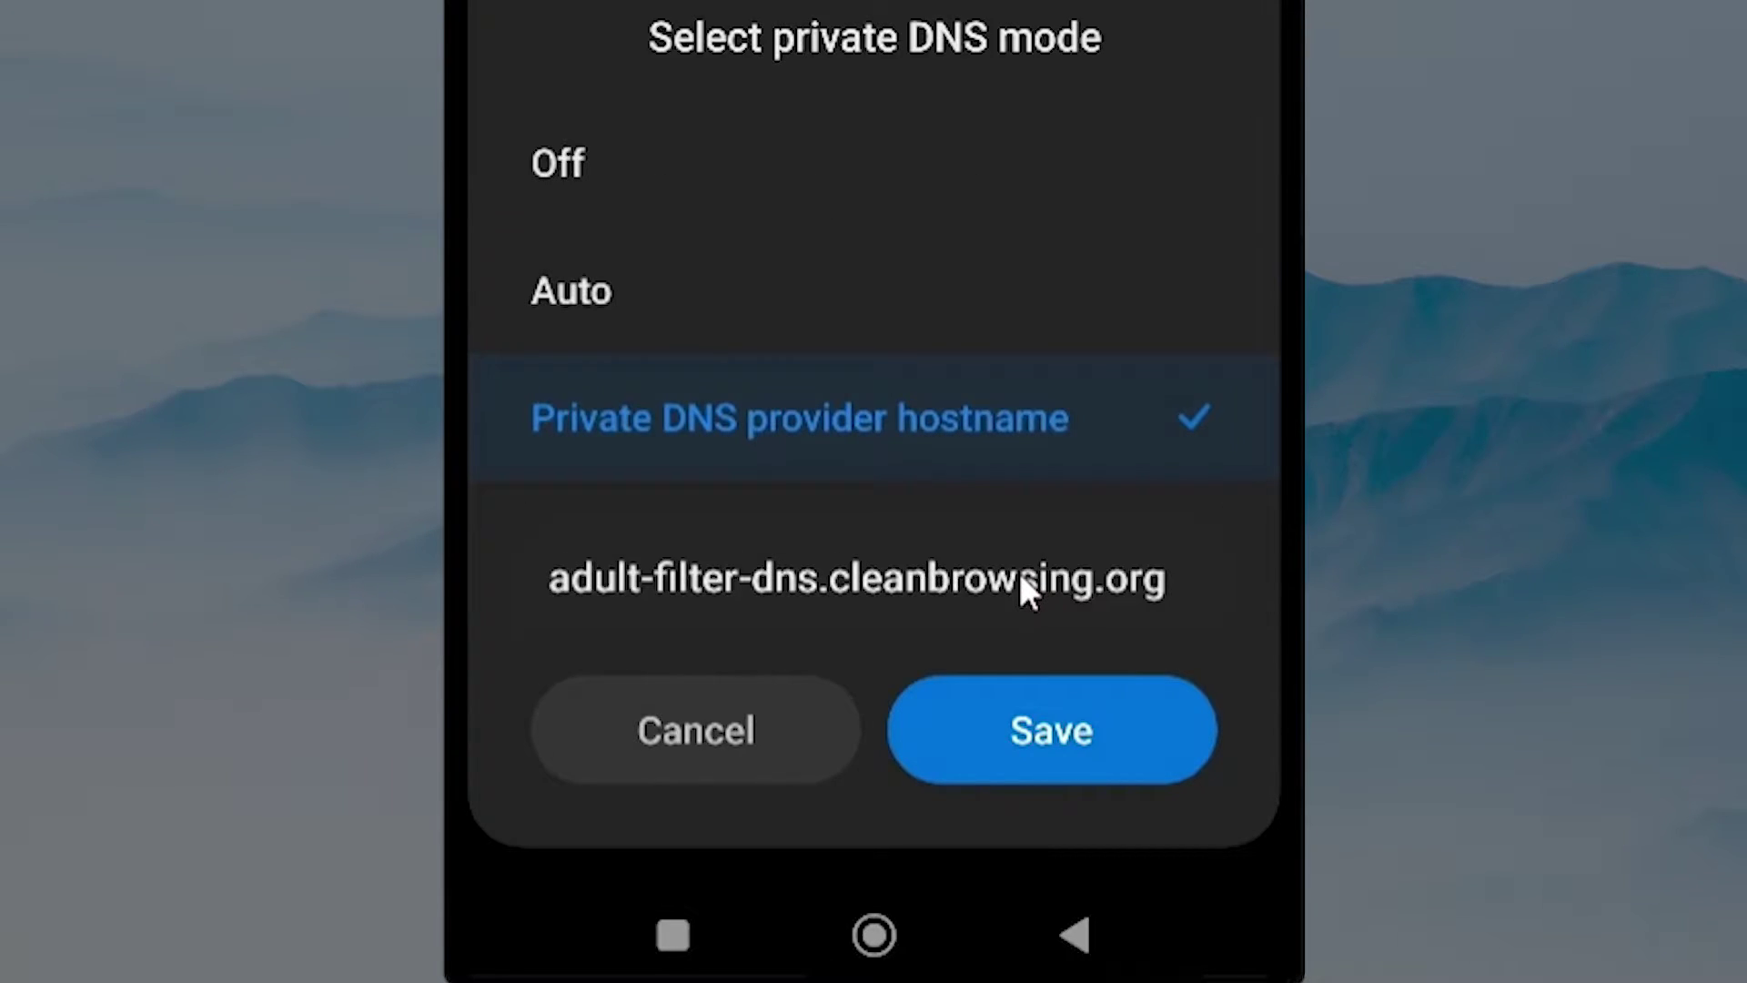
{"action": "left_click", "coordinate": [1171, 577]}
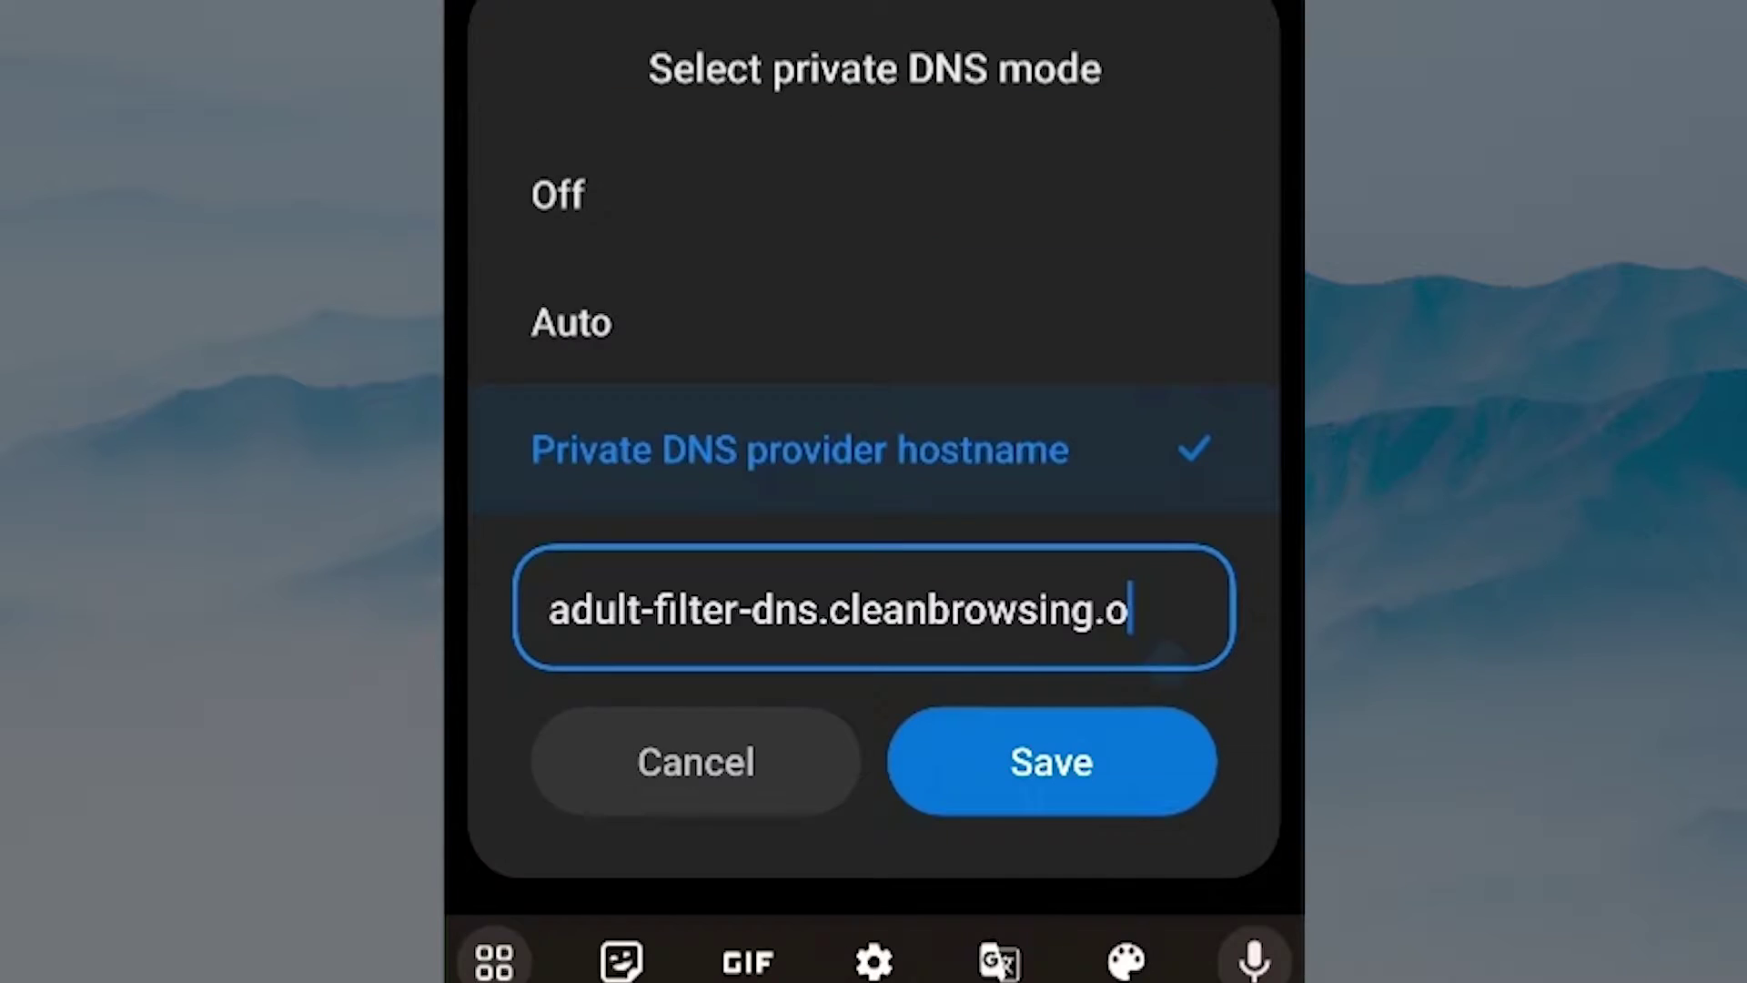
{"action": "key", "text": "BackSpace"}
{"action": "key", "text": "BackSpace"}
{"action": "key", "text": "BackSpace"}
{"action": "key", "text": "BackSpace"}
{"action": "key", "text": "BackSpace"}
{"action": "key", "text": "BackSpace"}
{"action": "key", "text": "BackSpace"}
{"action": "key", "text": "BackSpace"}
{"action": "key", "text": "BackSpace"}
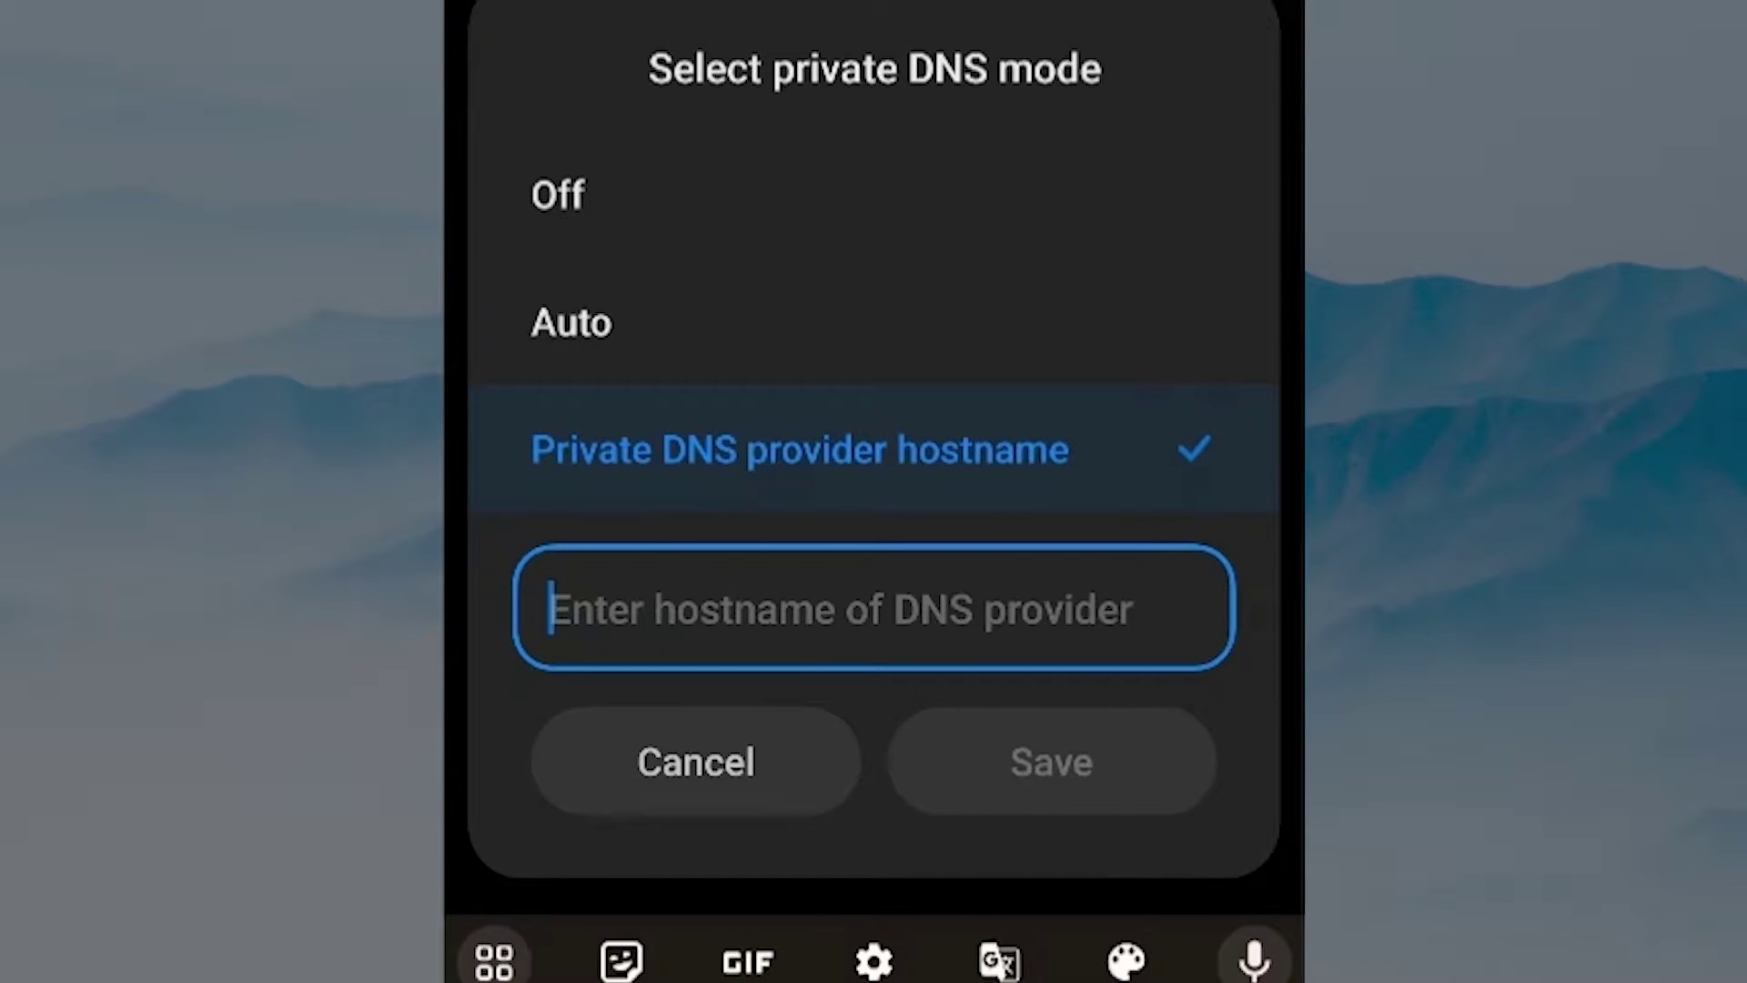
{"action": "type", "text": "adult-filter-dns.cleanbrowsing.org"}
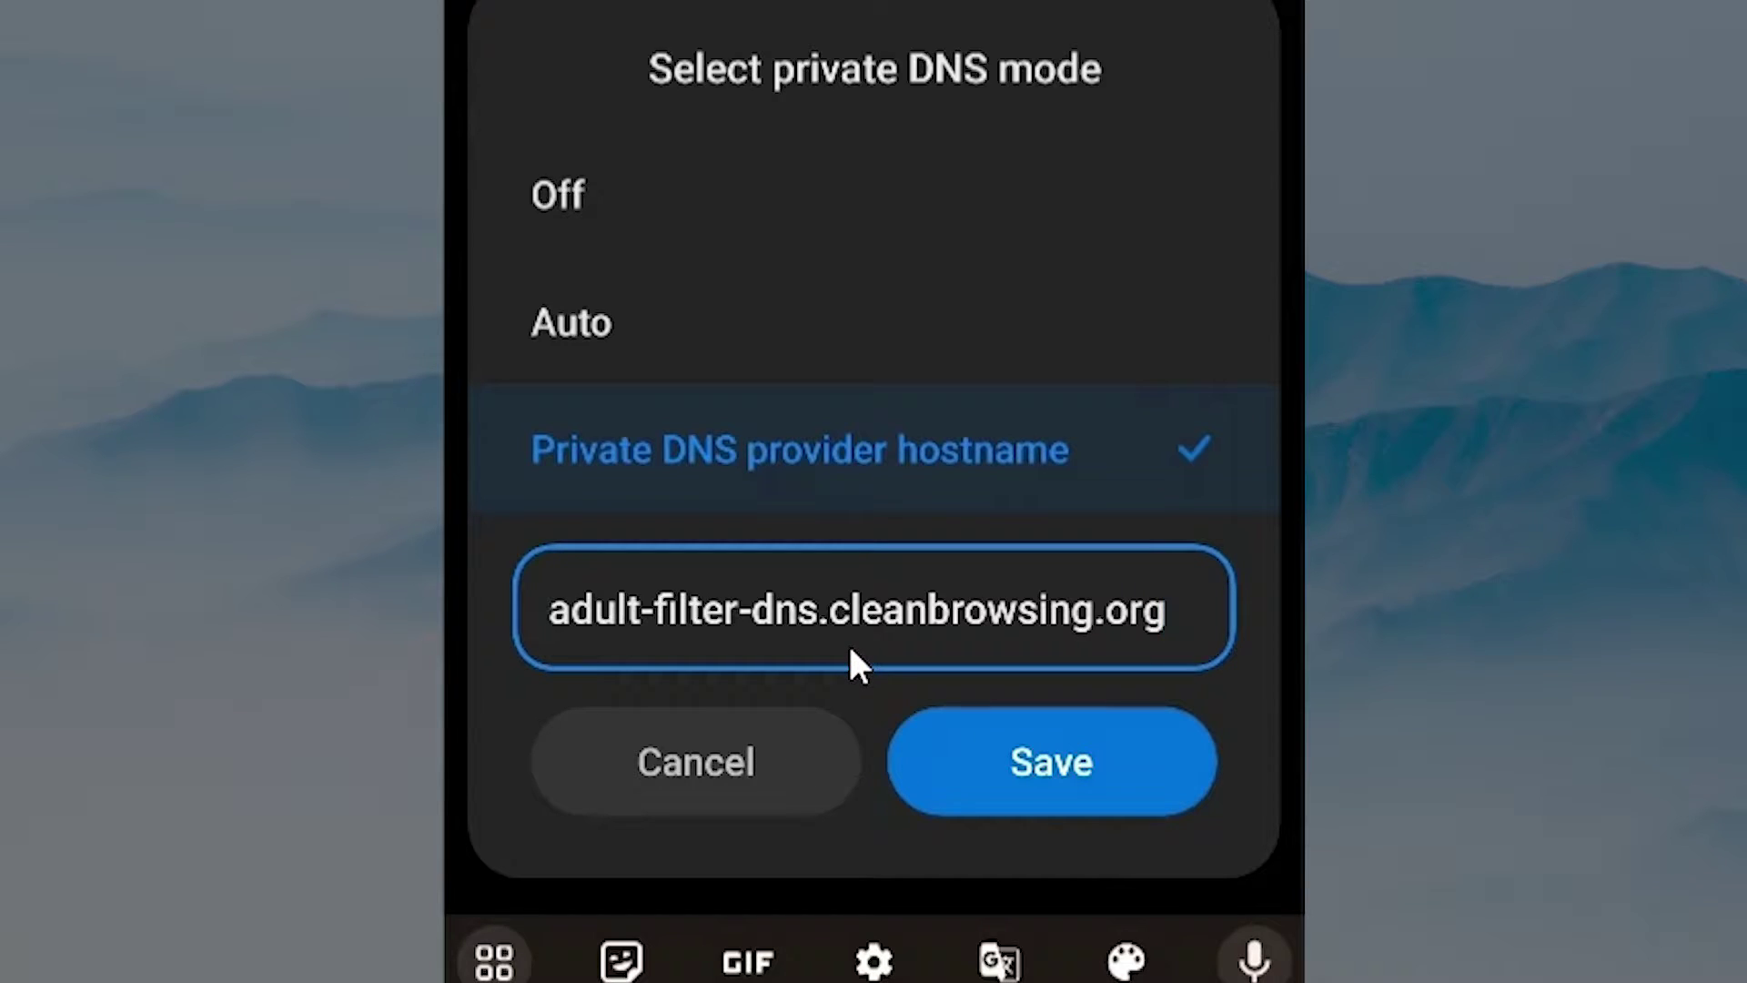
{"action": "key", "text": "Home"}
{"action": "left_click", "coordinate": [1056, 732]}
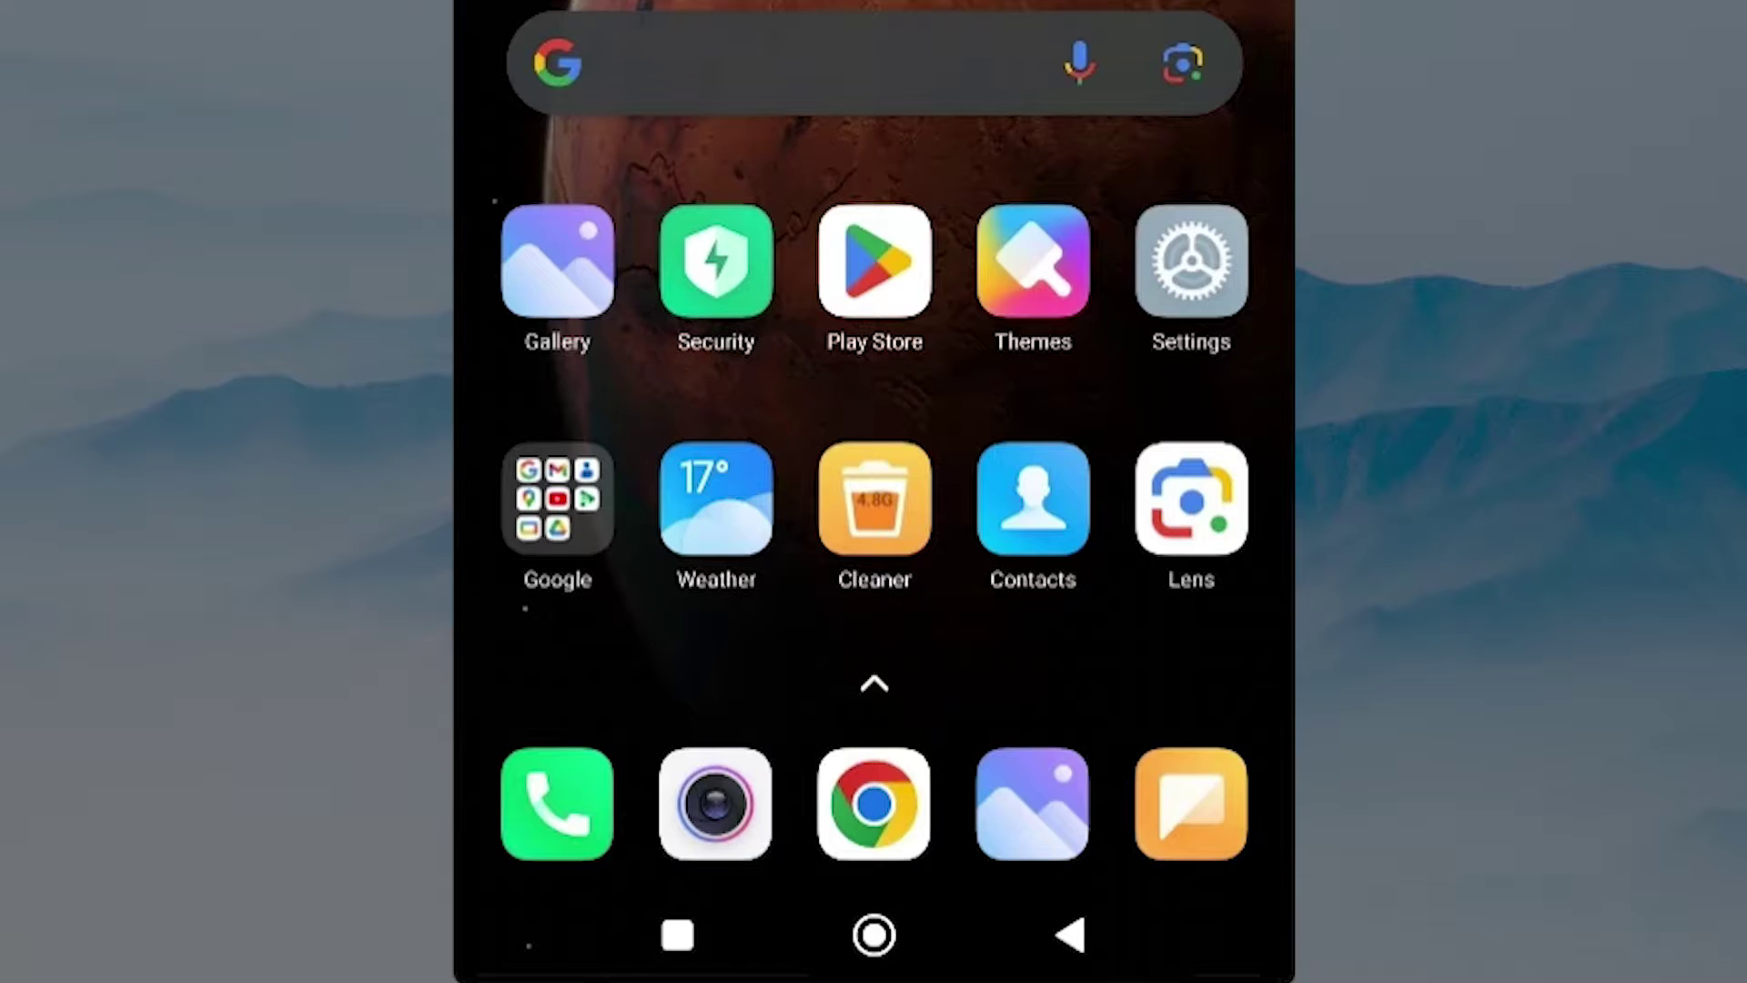
Step: Replace the old query and search Google for 'open dns' in Chrome
{"action": "left_click", "coordinate": [902, 778]}
{"action": "left_click", "coordinate": [931, 313]}
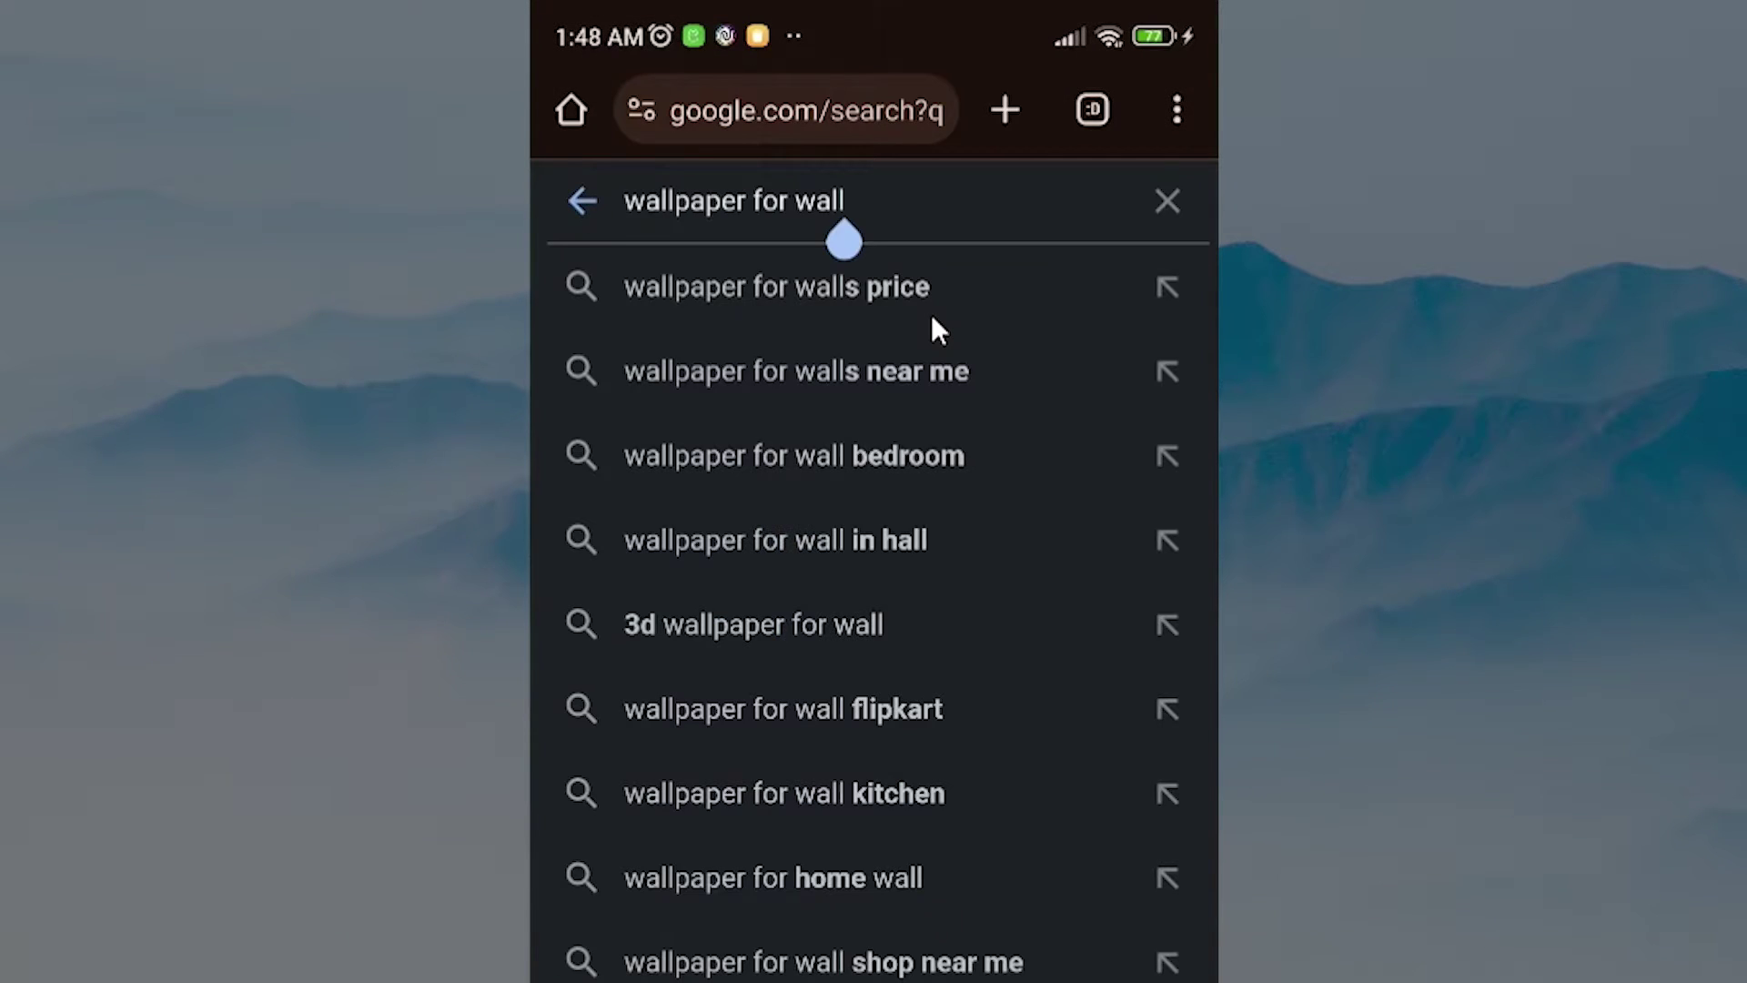
{"action": "key", "text": "BackSpace"}
{"action": "key", "text": "BackSpace"}
{"action": "key", "text": "BackSpace"}
{"action": "key", "text": "BackSpace"}
{"action": "key", "text": "BackSpace"}
{"action": "key", "text": "BackSpace"}
{"action": "key", "text": "BackSpace"}
{"action": "key", "text": "BackSpace"}
{"action": "key", "text": "BackSpace"}
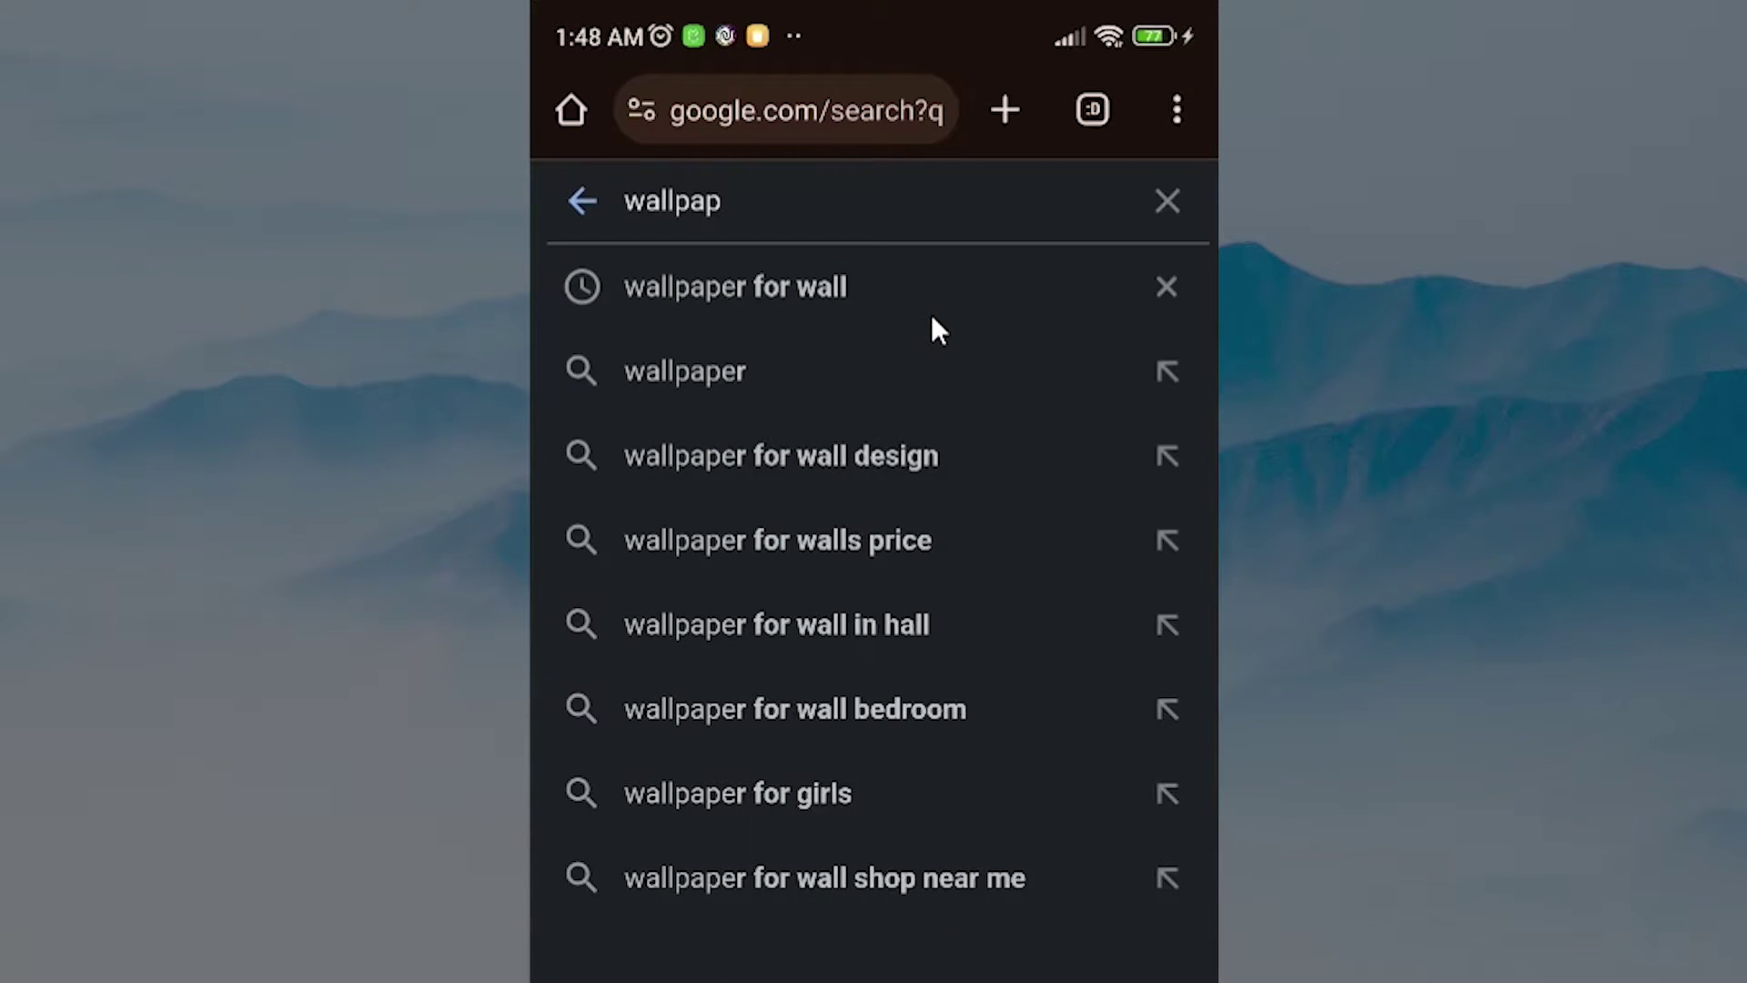
{"action": "key", "text": "BackSpace"}
{"action": "key", "text": "BackSpace"}
{"action": "key", "text": "BackSpace"}
{"action": "key", "text": "BackSpace"}
{"action": "key", "text": "BackSpace"}
{"action": "key", "text": "BackSpace"}
{"action": "type", "text": "open"}
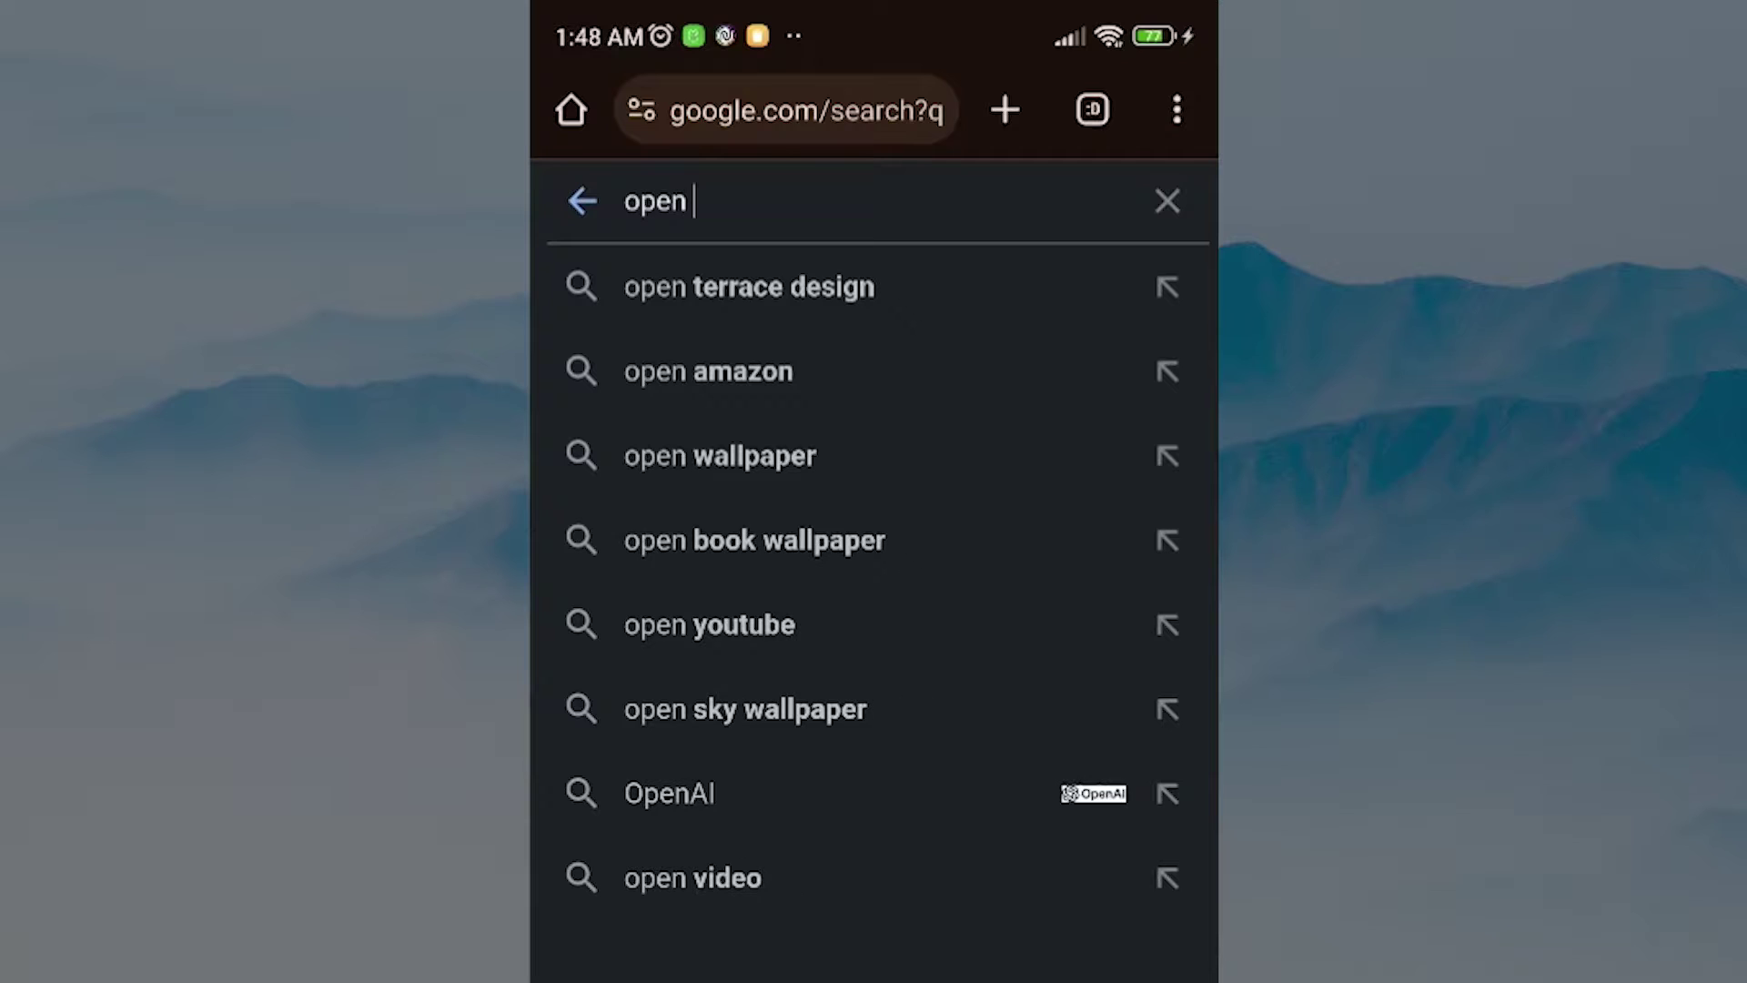
{"action": "type", "text": " dns"}
{"action": "key", "text": "Return"}
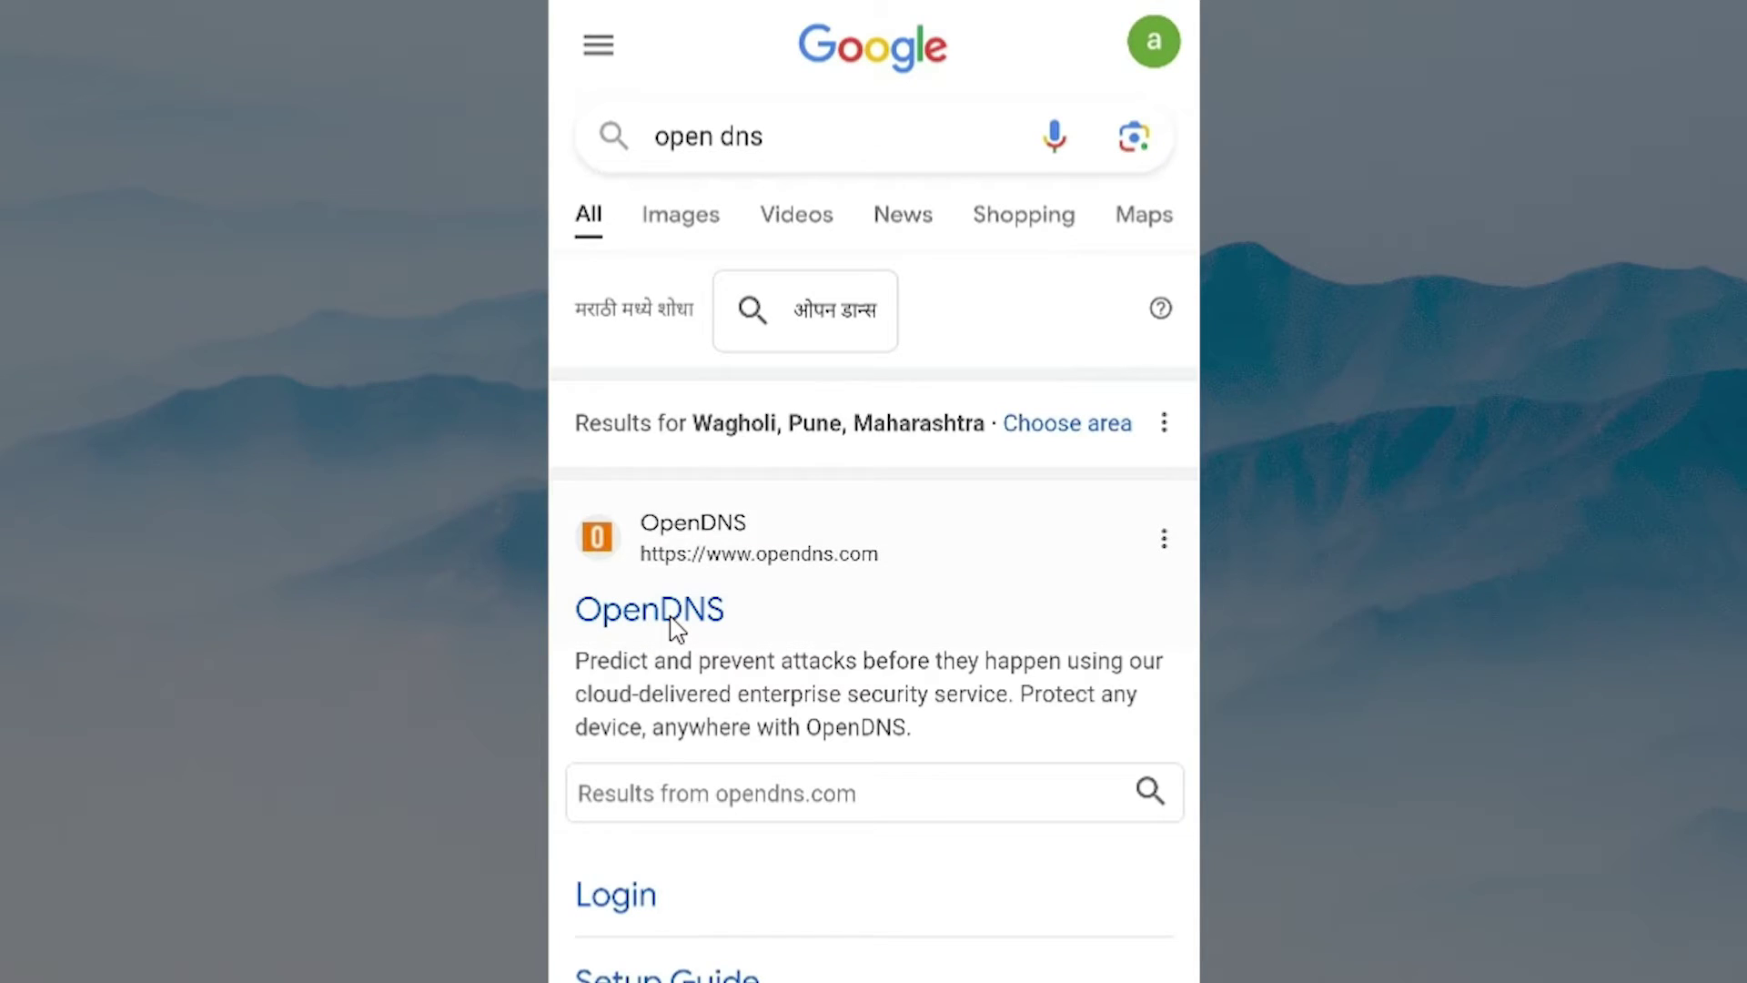
Step: Open the OpenDNS site from the results and dismiss its cookie notice
{"action": "left_click", "coordinate": [672, 627]}
{"action": "scroll", "coordinate": [898, 280], "scroll_direction": "down", "scroll_amount": 5}
{"action": "scroll", "coordinate": [910, 379], "scroll_direction": "down", "scroll_amount": 3}
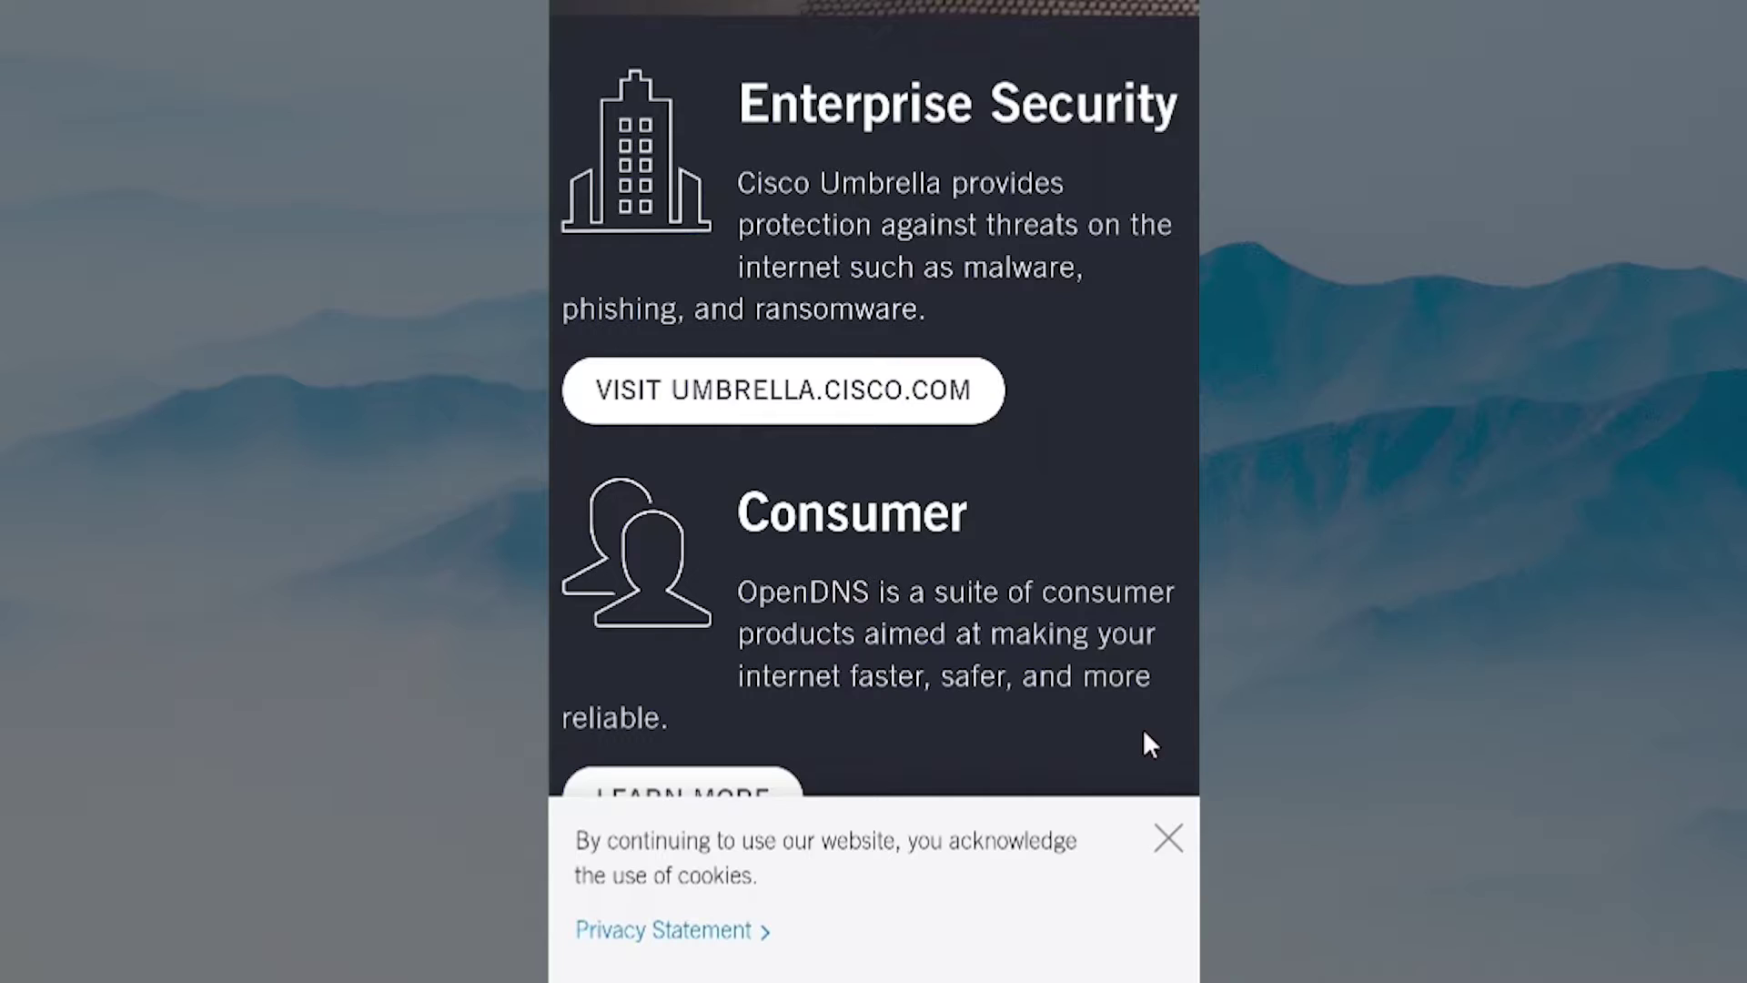
{"action": "left_click", "coordinate": [1169, 836]}
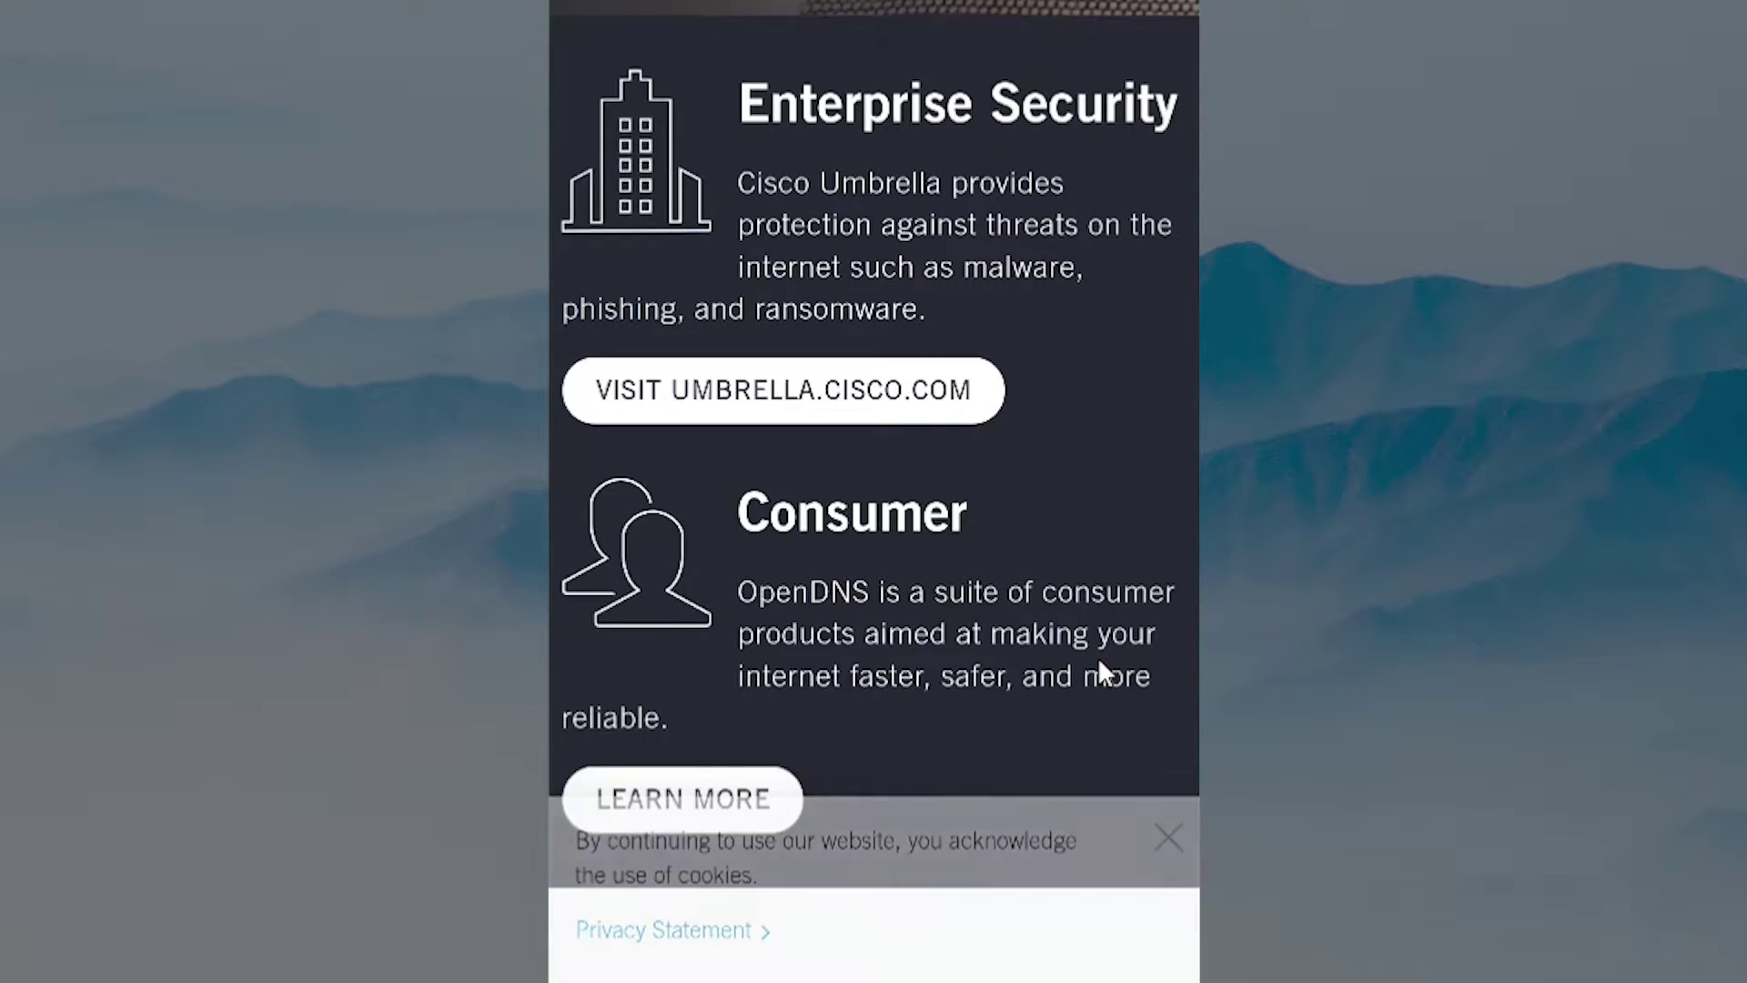
{"action": "double_click", "coordinate": [858, 583]}
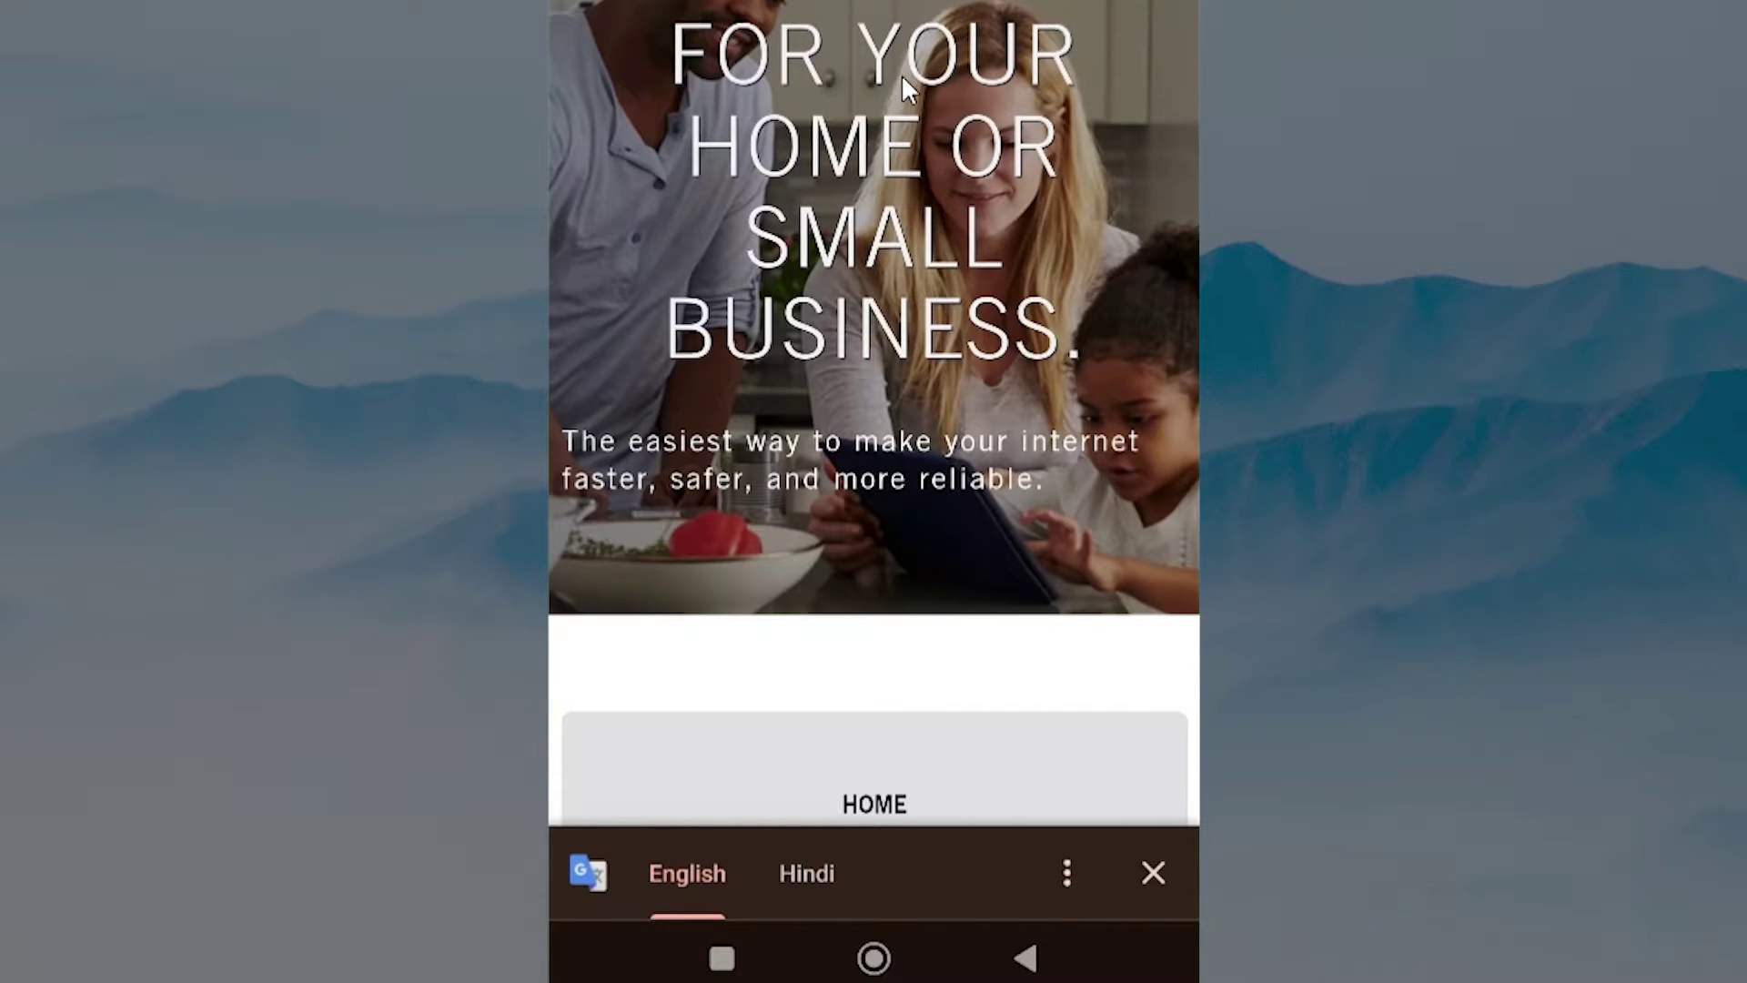
{"action": "scroll", "coordinate": [833, 409], "scroll_direction": "down", "scroll_amount": 8}
{"action": "scroll", "coordinate": [874, 315], "scroll_direction": "down", "scroll_amount": 5}
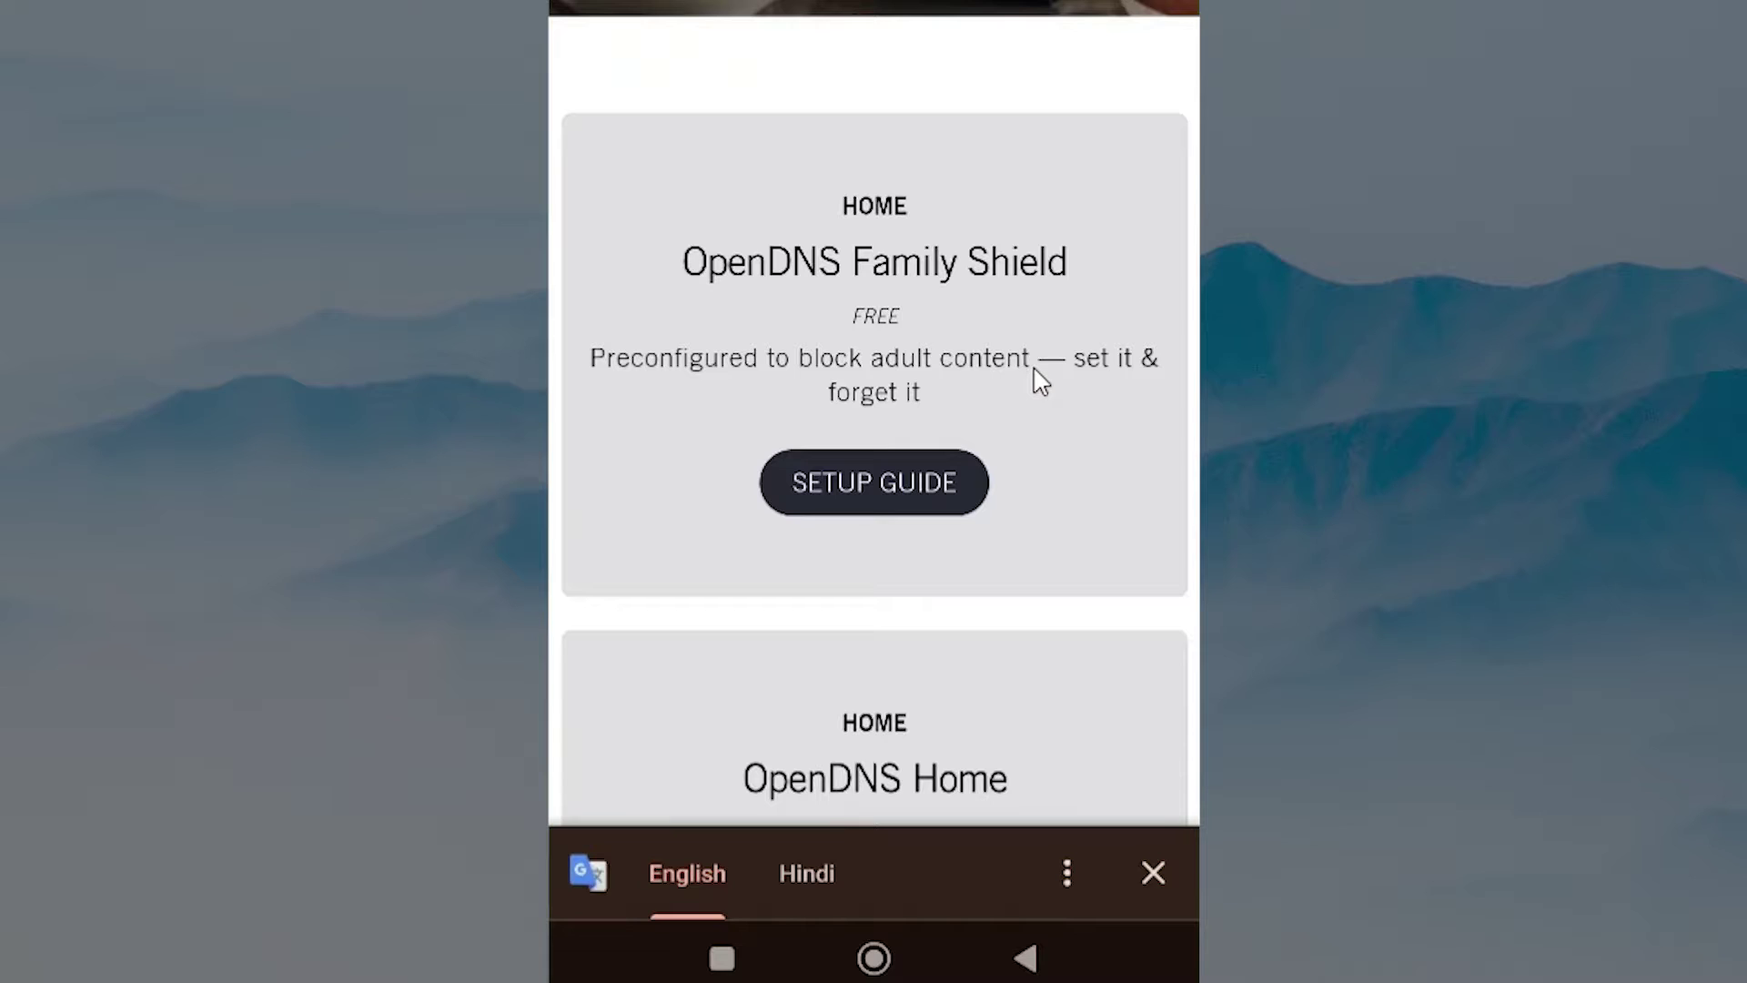
Step: View FamilyShield nameservers 208.67.222.123 and 208.67.220.123 in the setup guide, then go home
{"action": "left_click", "coordinate": [887, 483]}
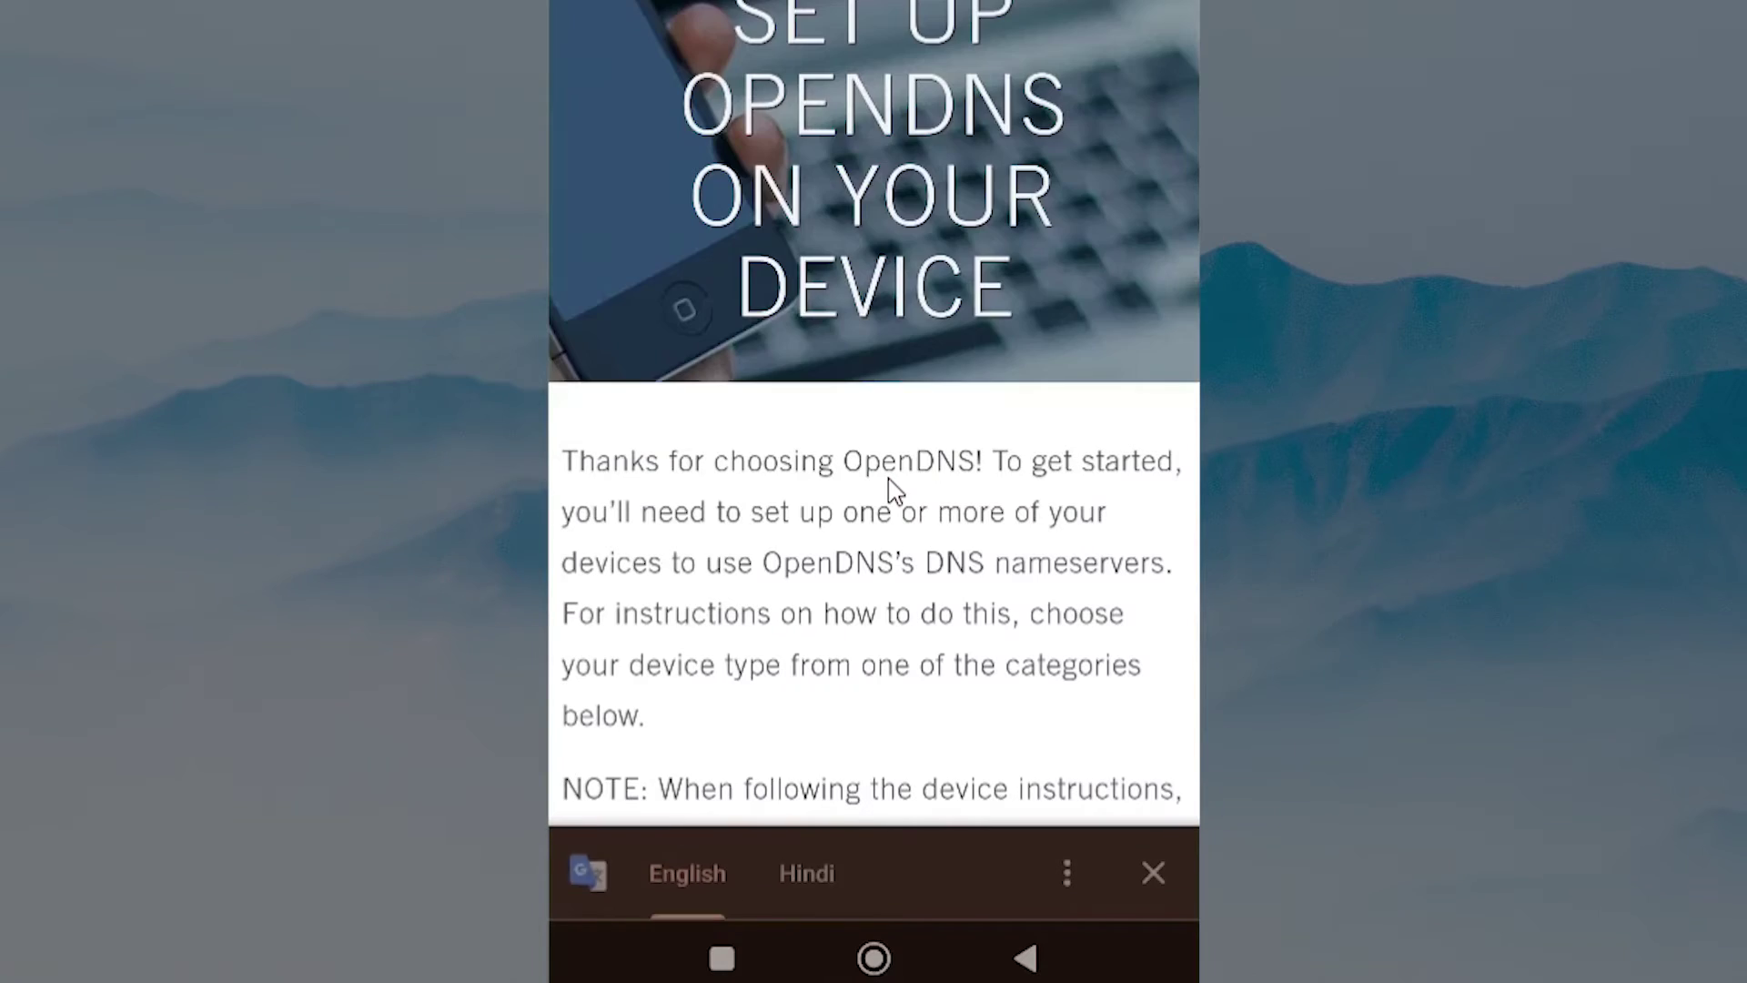
{"action": "scroll", "coordinate": [895, 492], "scroll_direction": "down", "scroll_amount": 6}
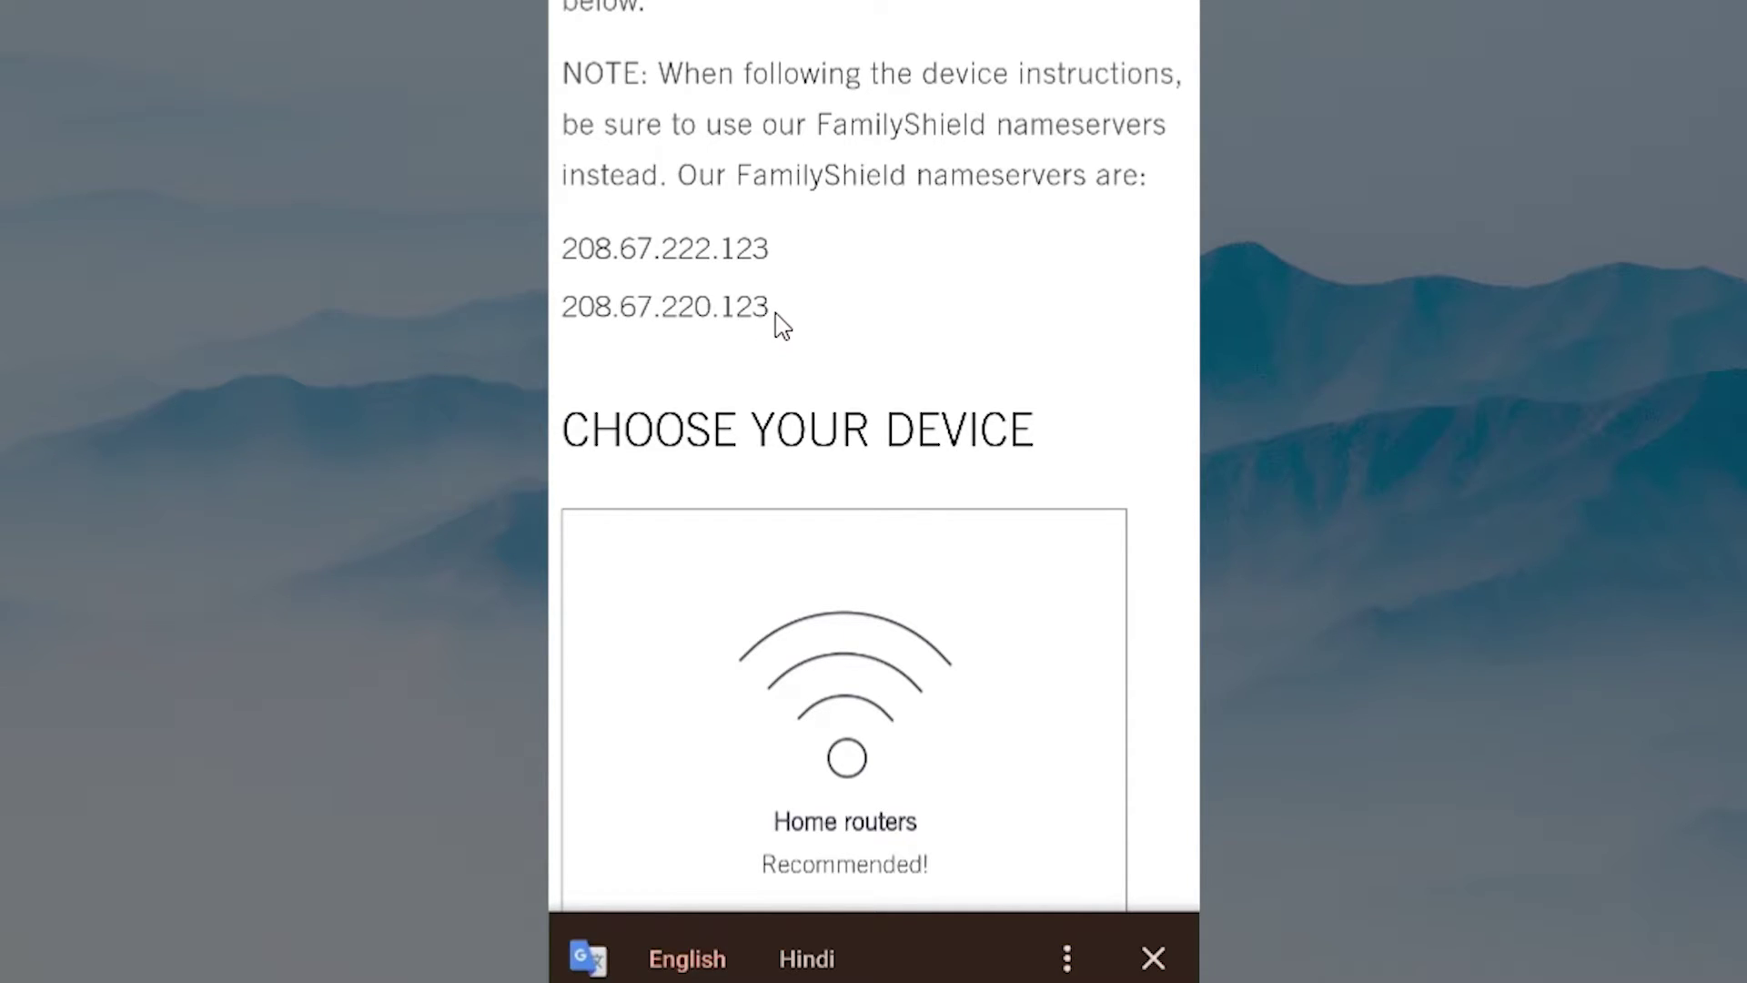
{"action": "scroll", "coordinate": [912, 972], "scroll_direction": "down", "scroll_amount": 1}
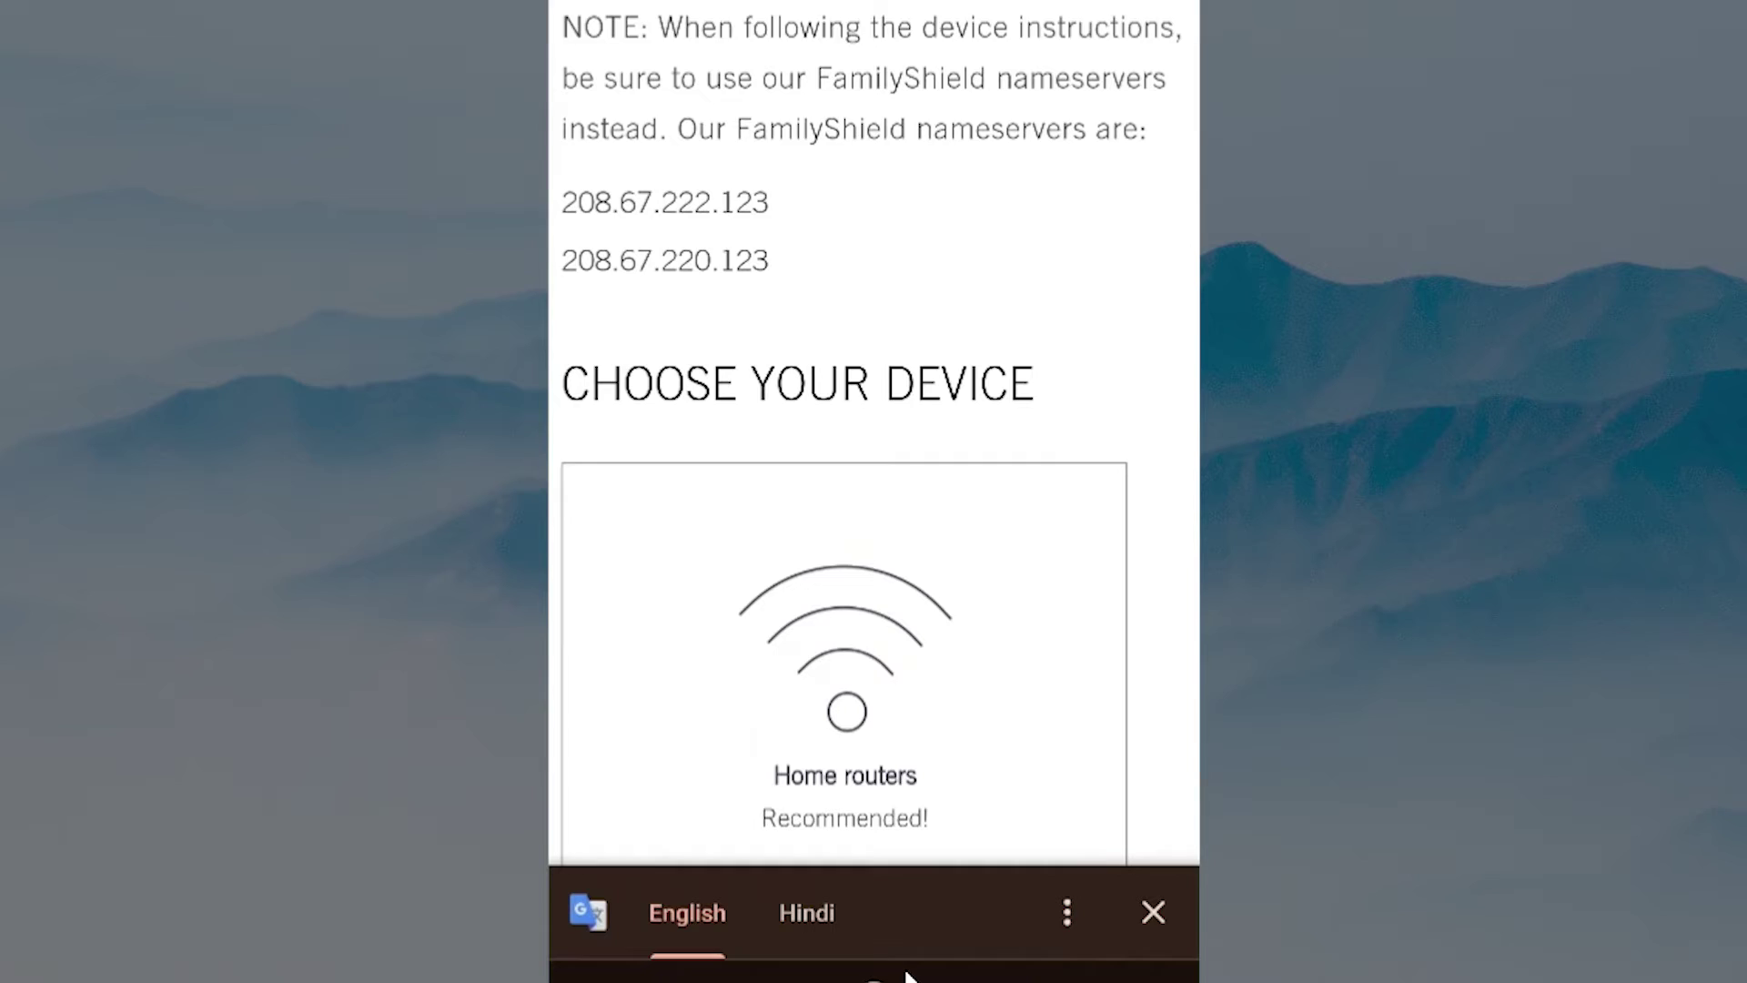
{"action": "left_click", "coordinate": [875, 939]}
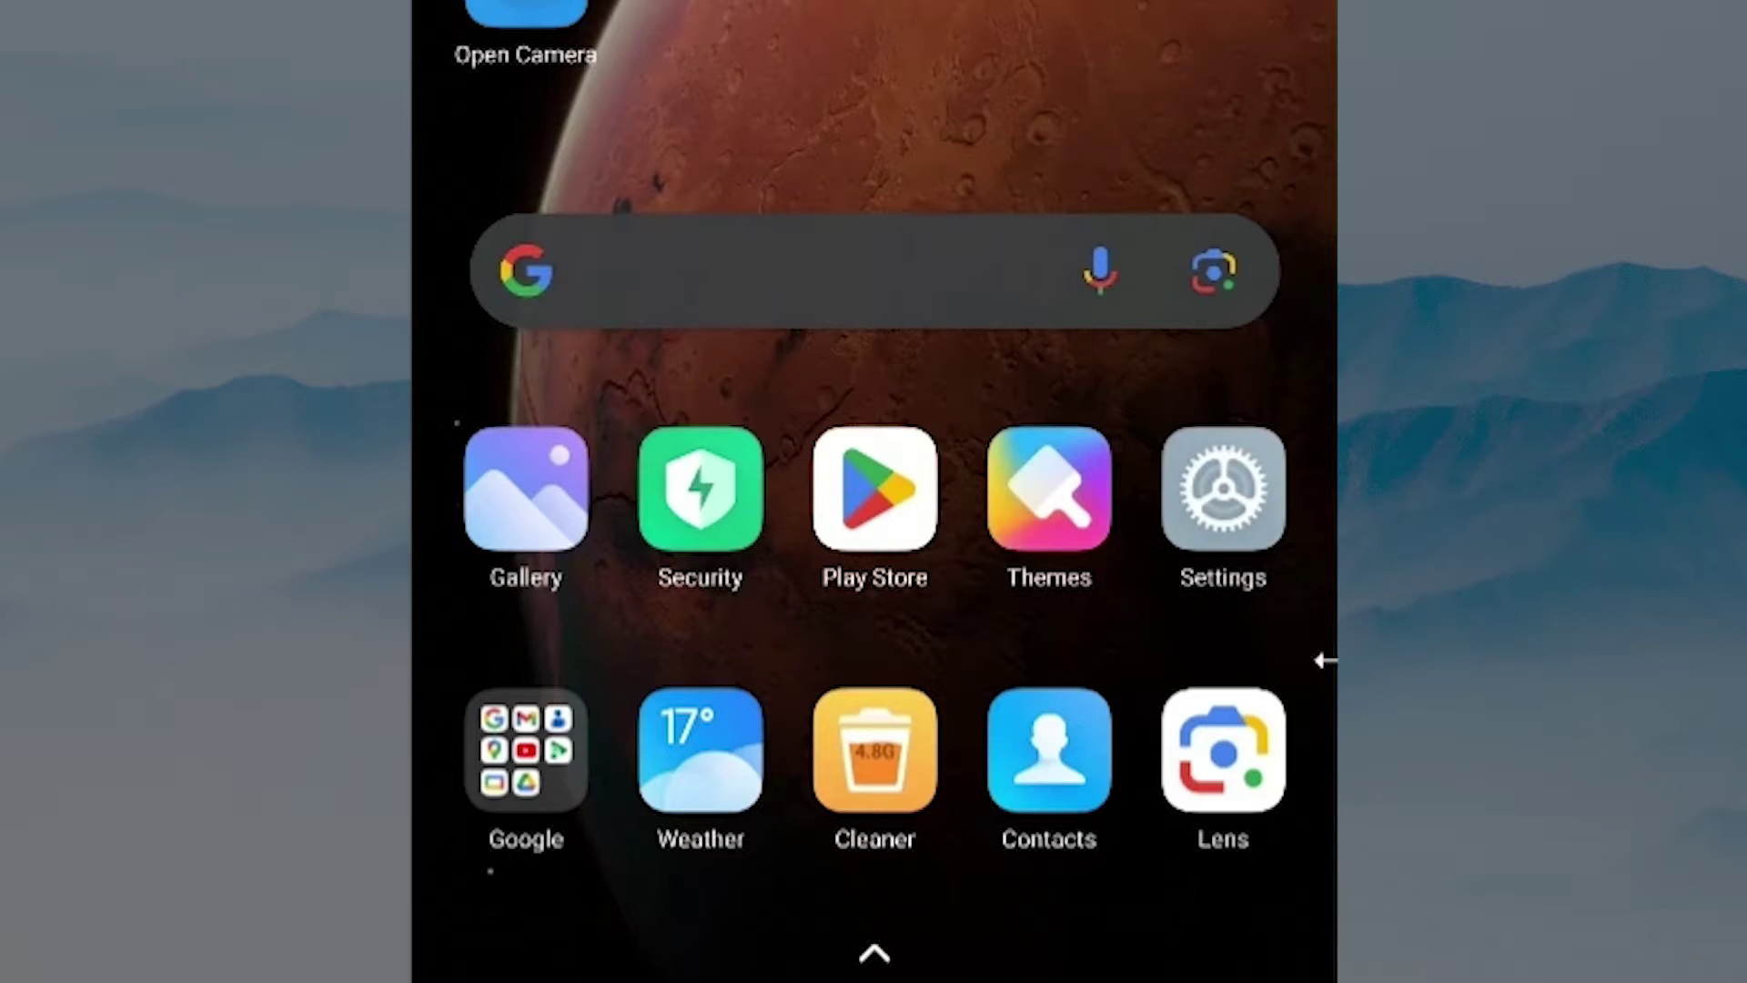
Step: Switch the anu-5G Wi-Fi network's IP settings from DHCP to Static
{"action": "left_click", "coordinate": [1248, 537]}
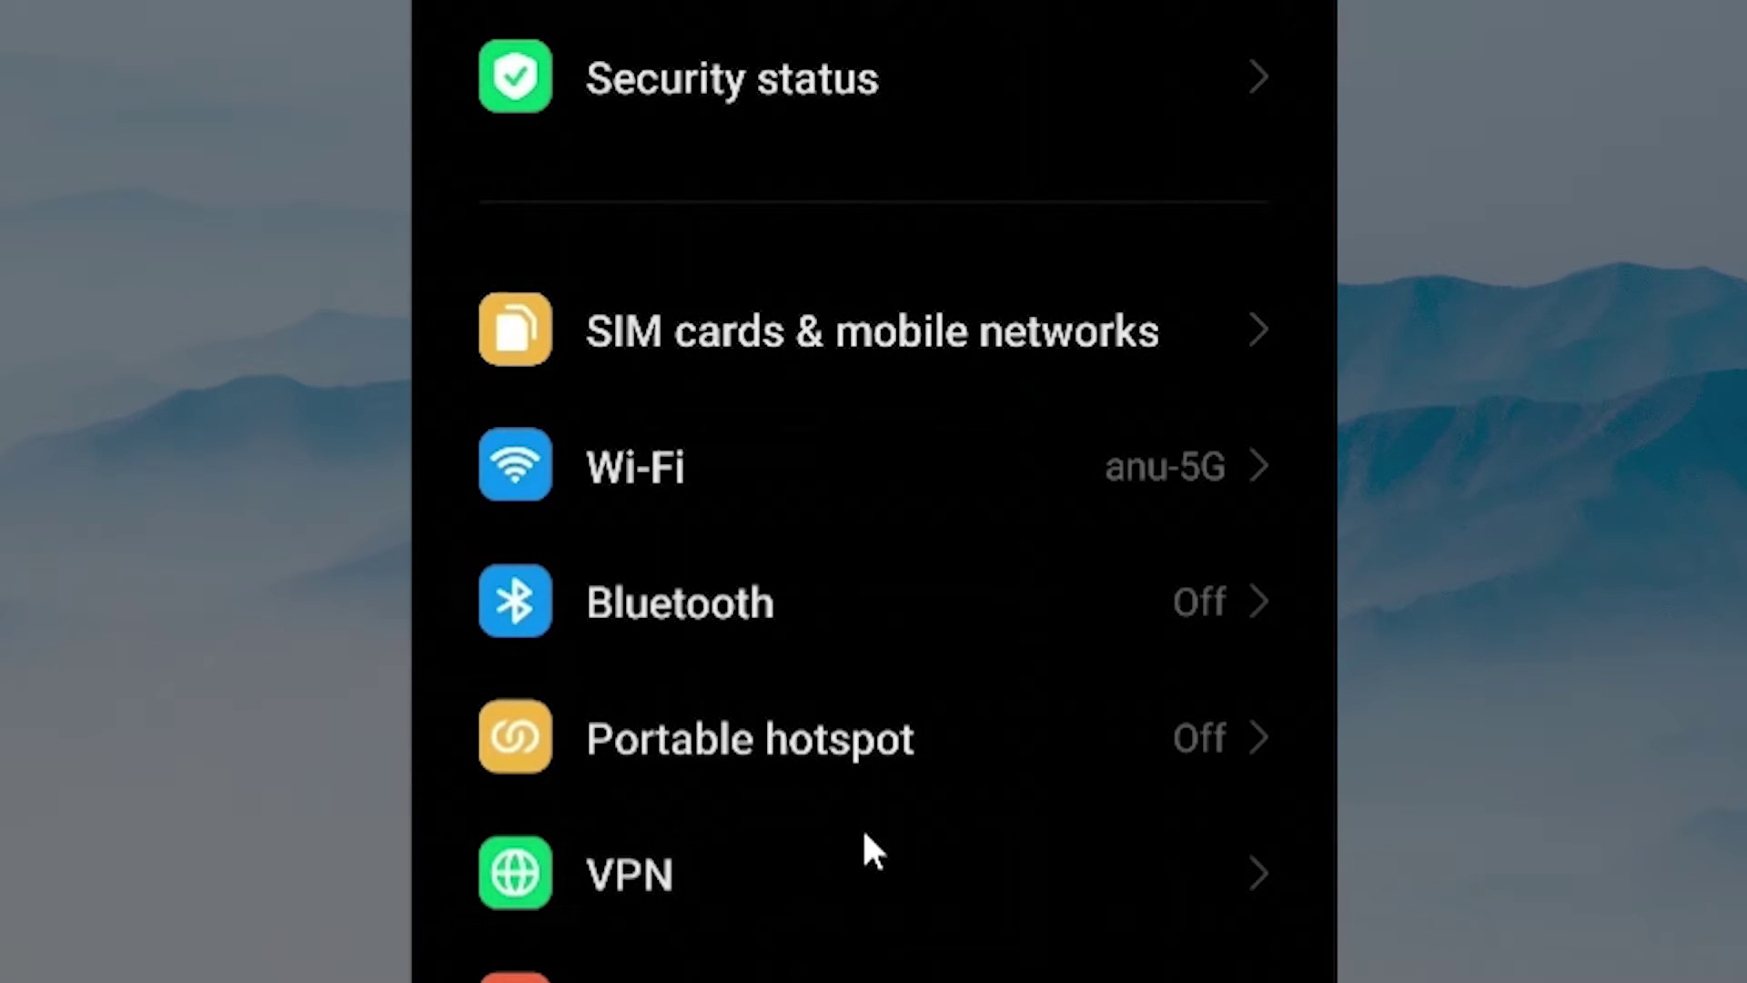
{"action": "left_click", "coordinate": [765, 464]}
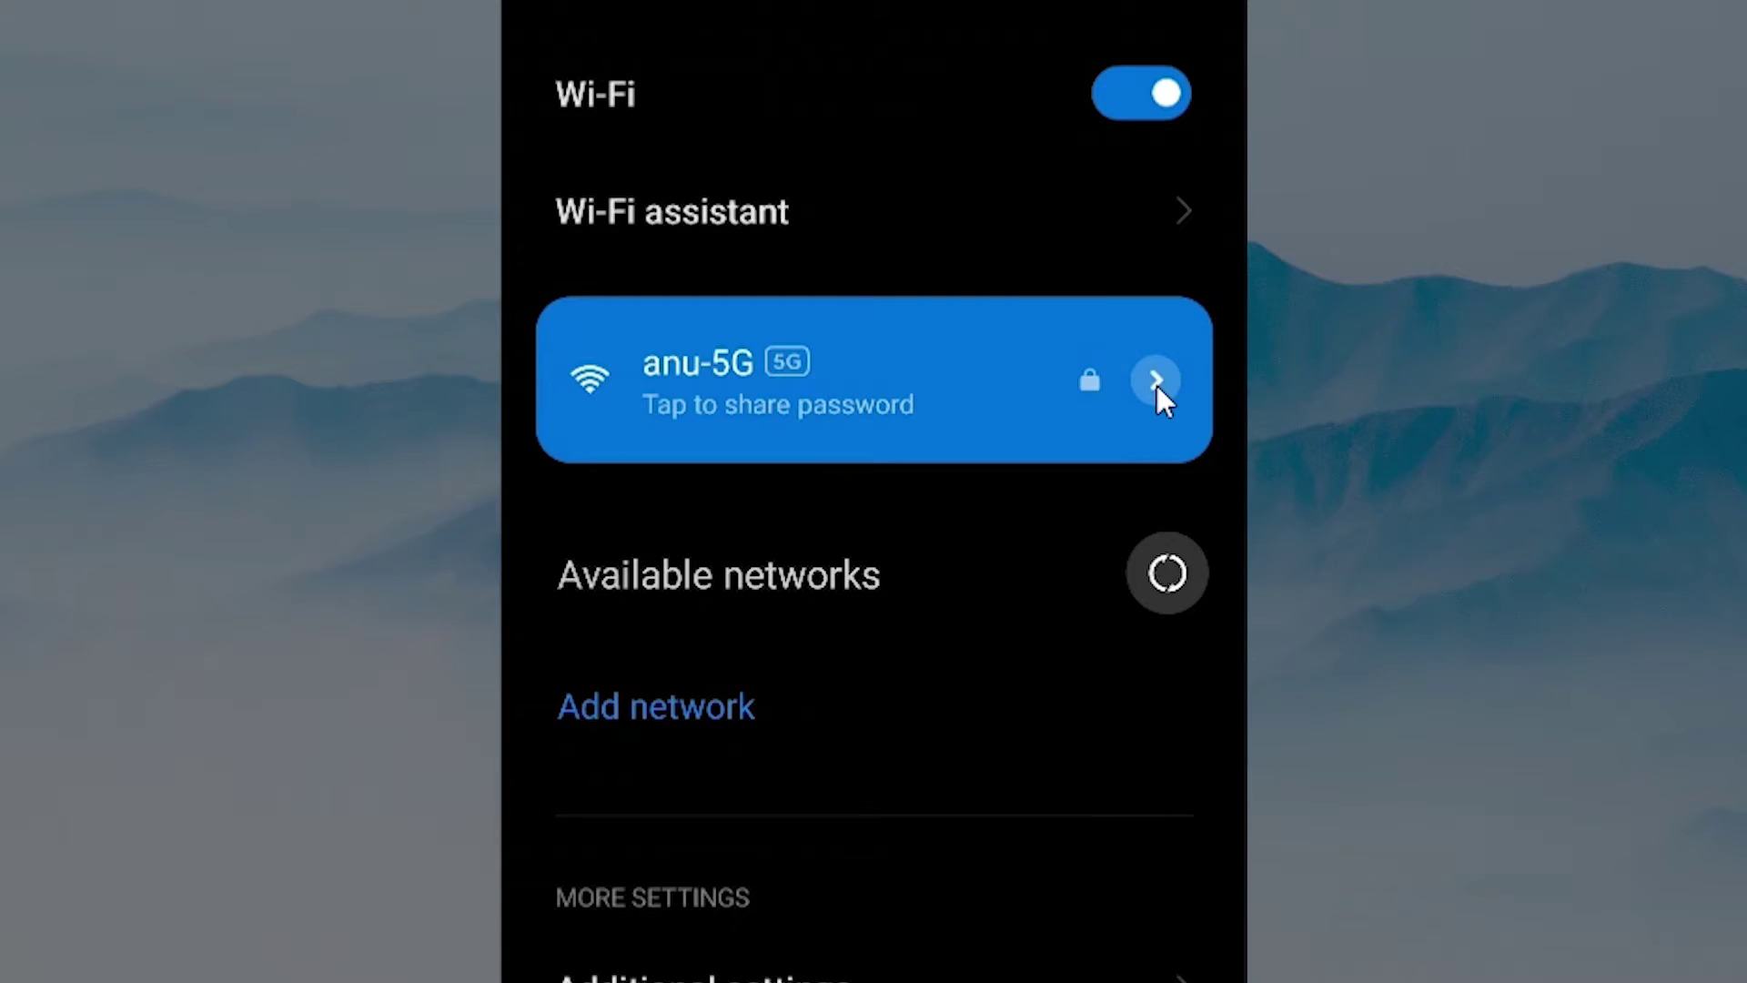
{"action": "left_click", "coordinate": [1157, 386]}
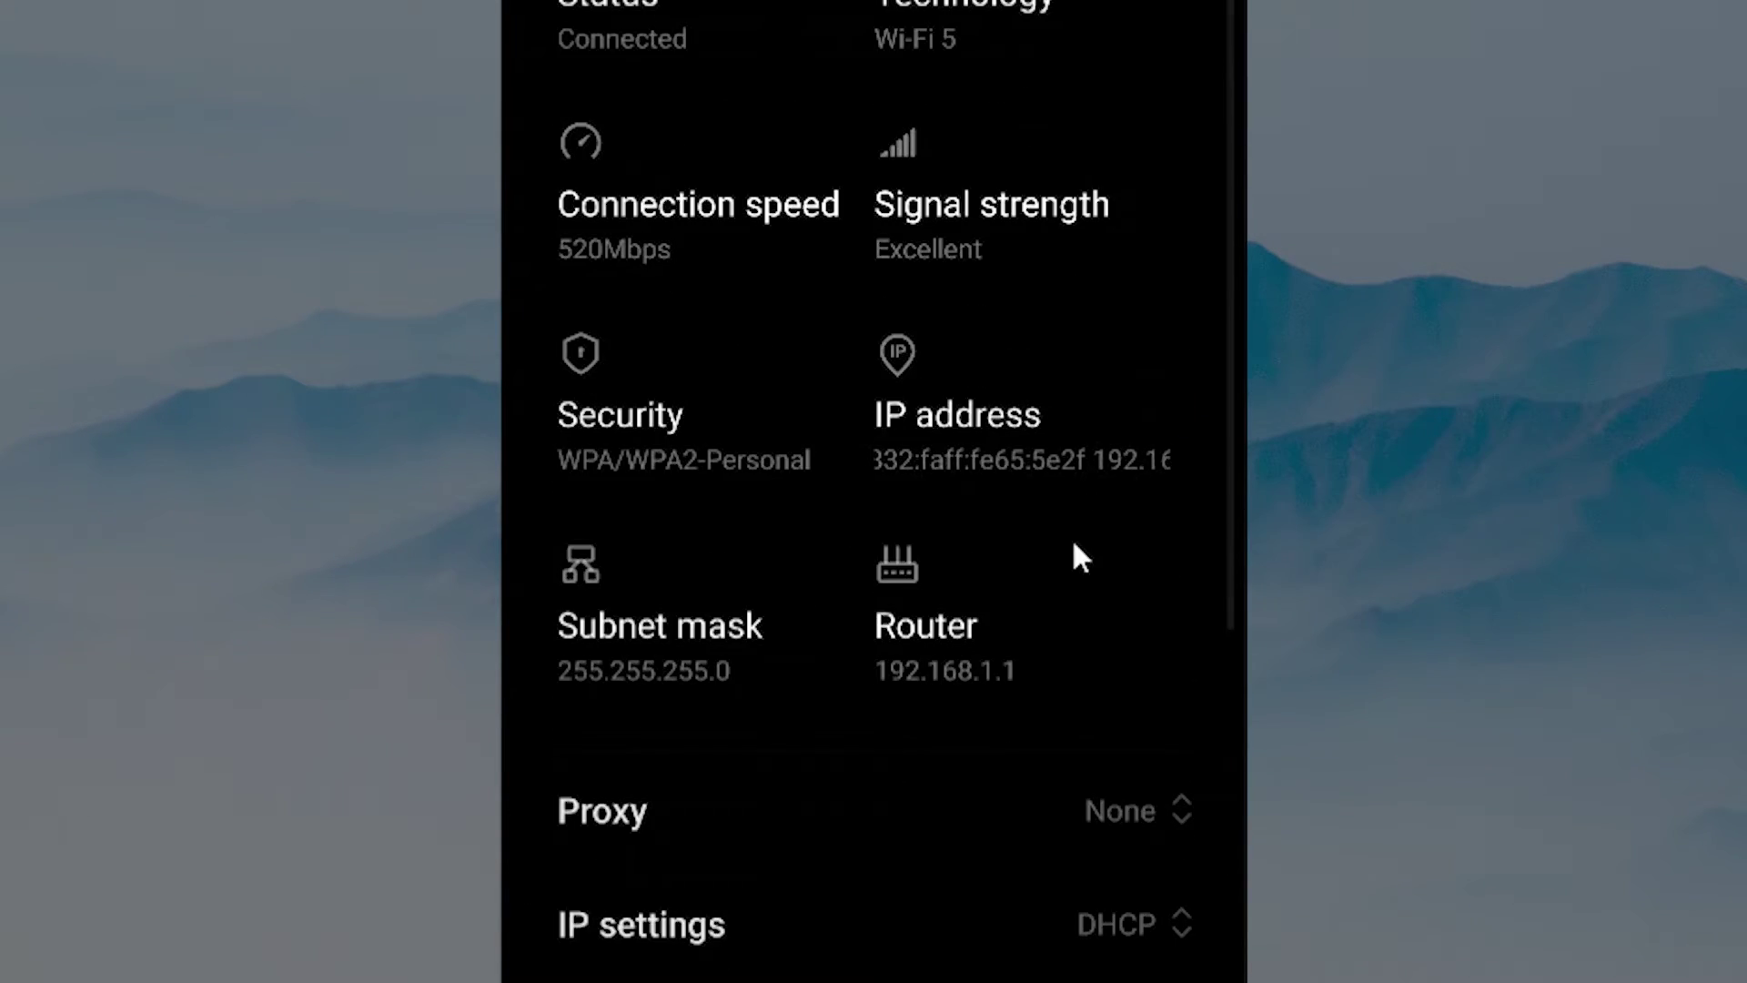
{"action": "scroll", "coordinate": [1072, 539], "scroll_direction": "down", "scroll_amount": 5}
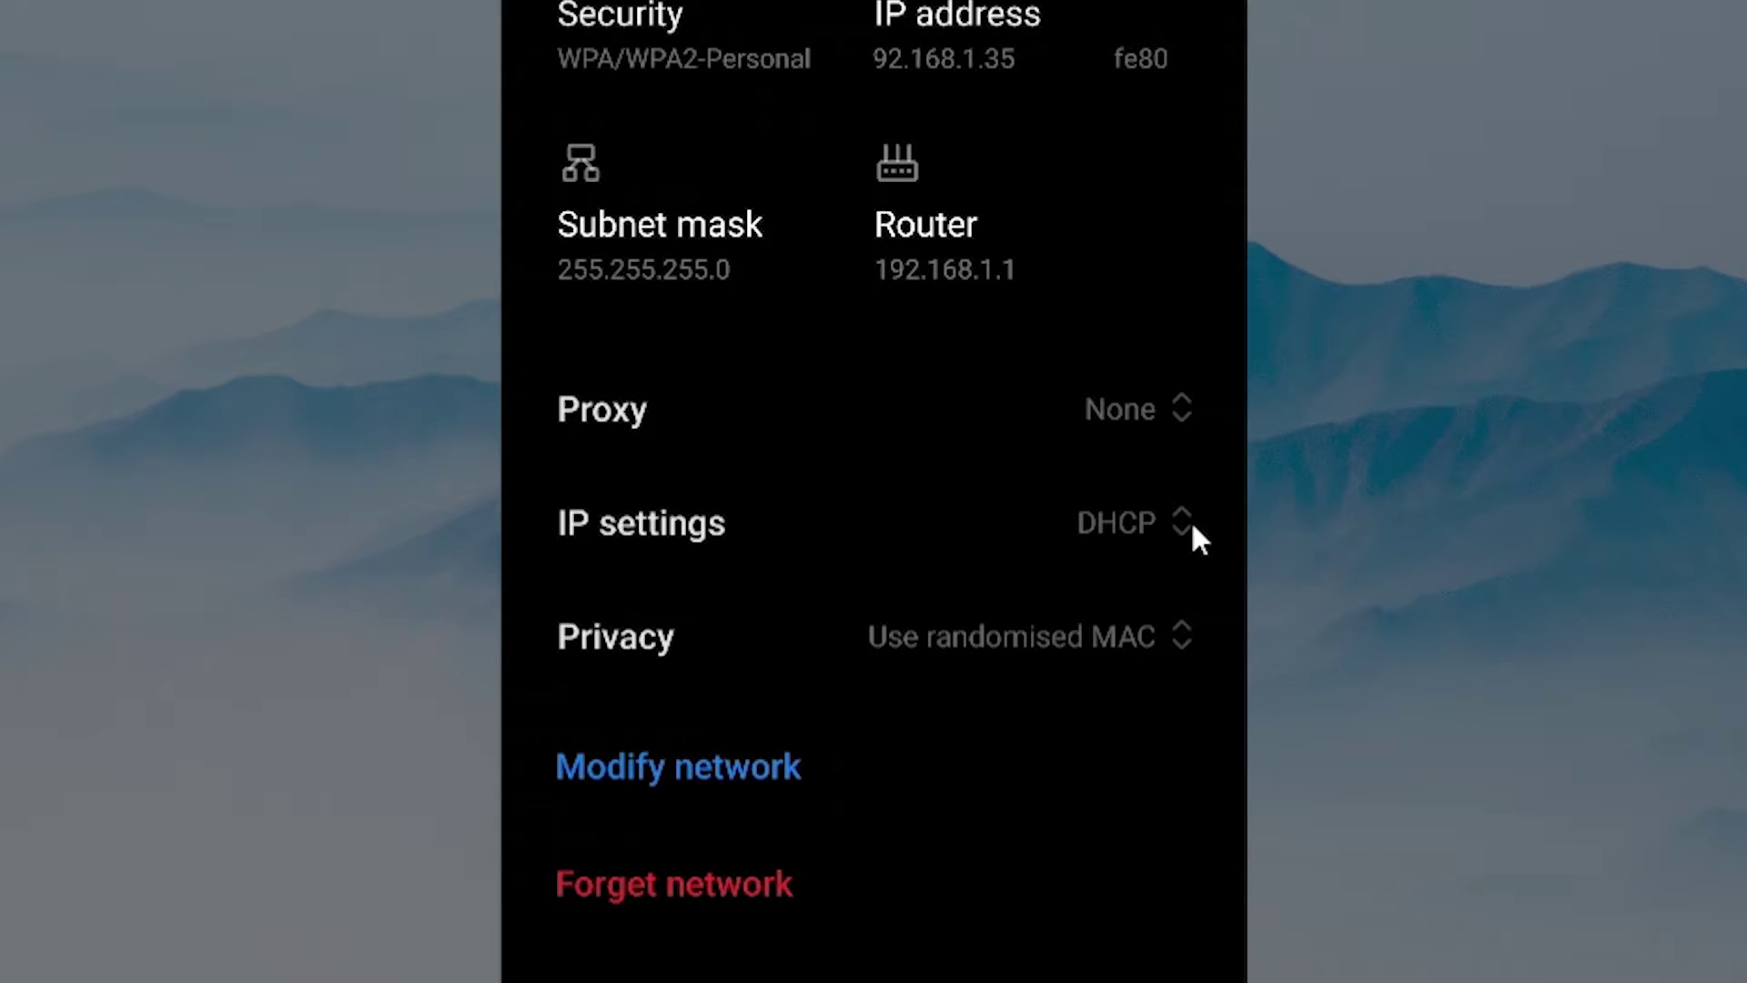
{"action": "left_click", "coordinate": [1135, 526]}
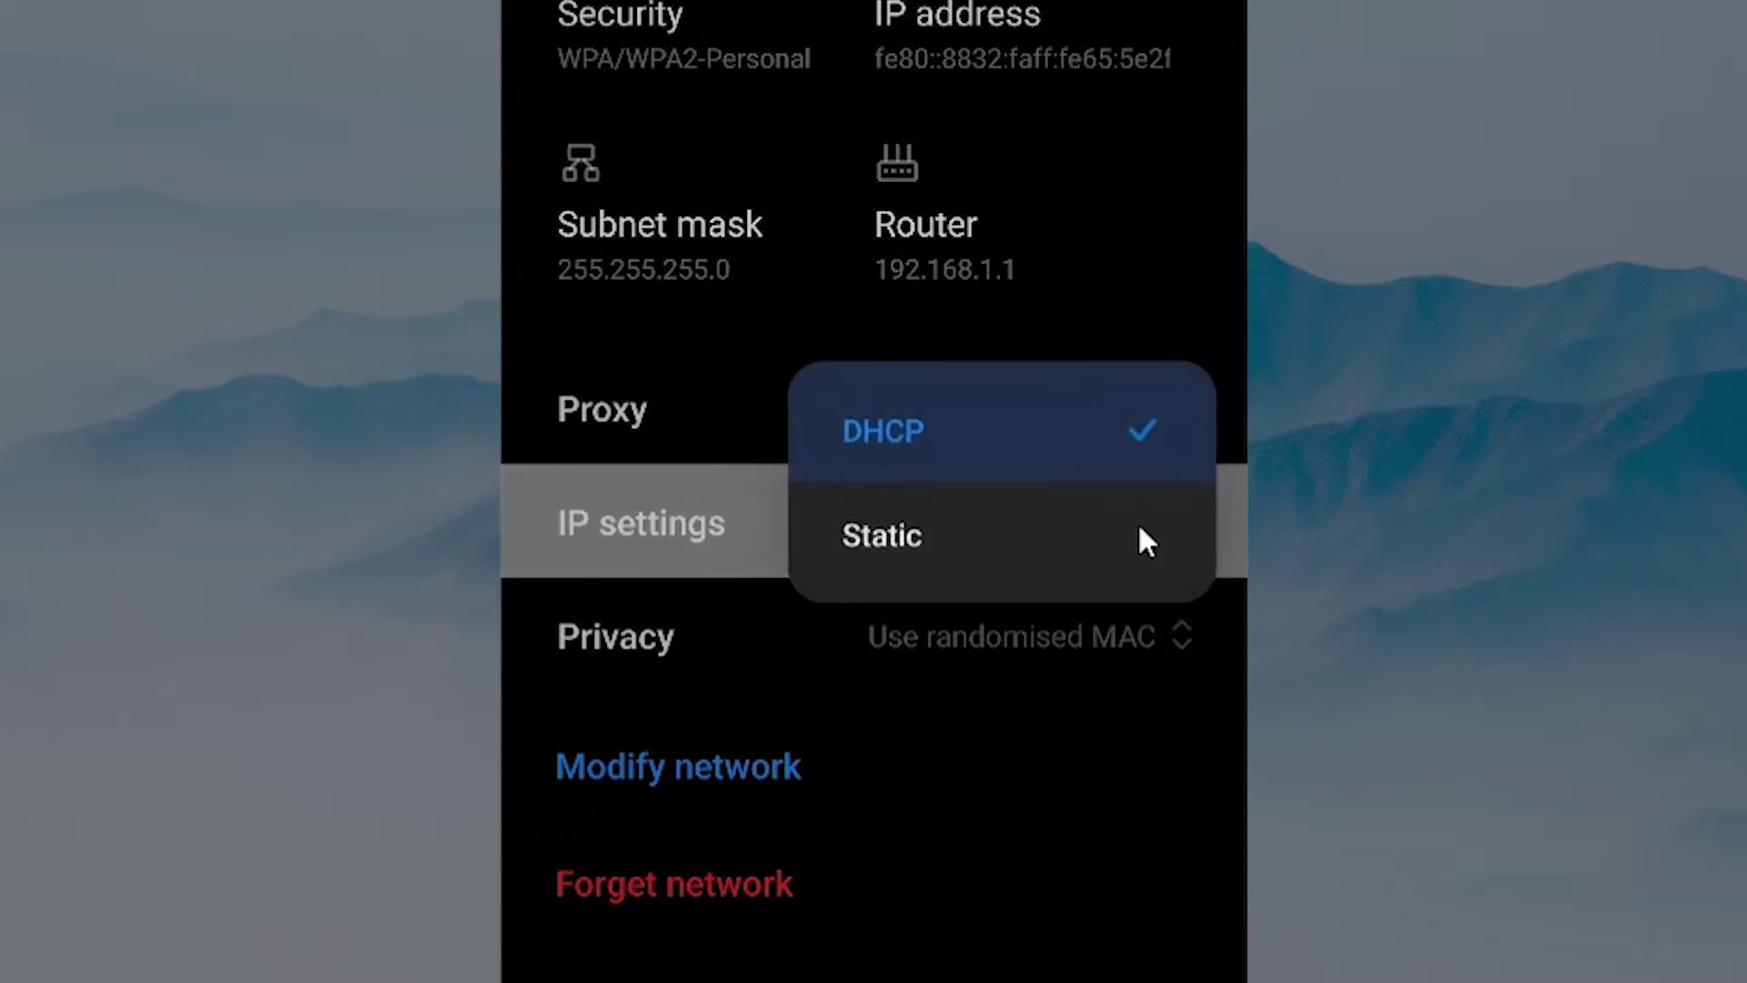
{"action": "left_click", "coordinate": [936, 532]}
{"action": "scroll", "coordinate": [978, 553], "scroll_direction": "down", "scroll_amount": 5}
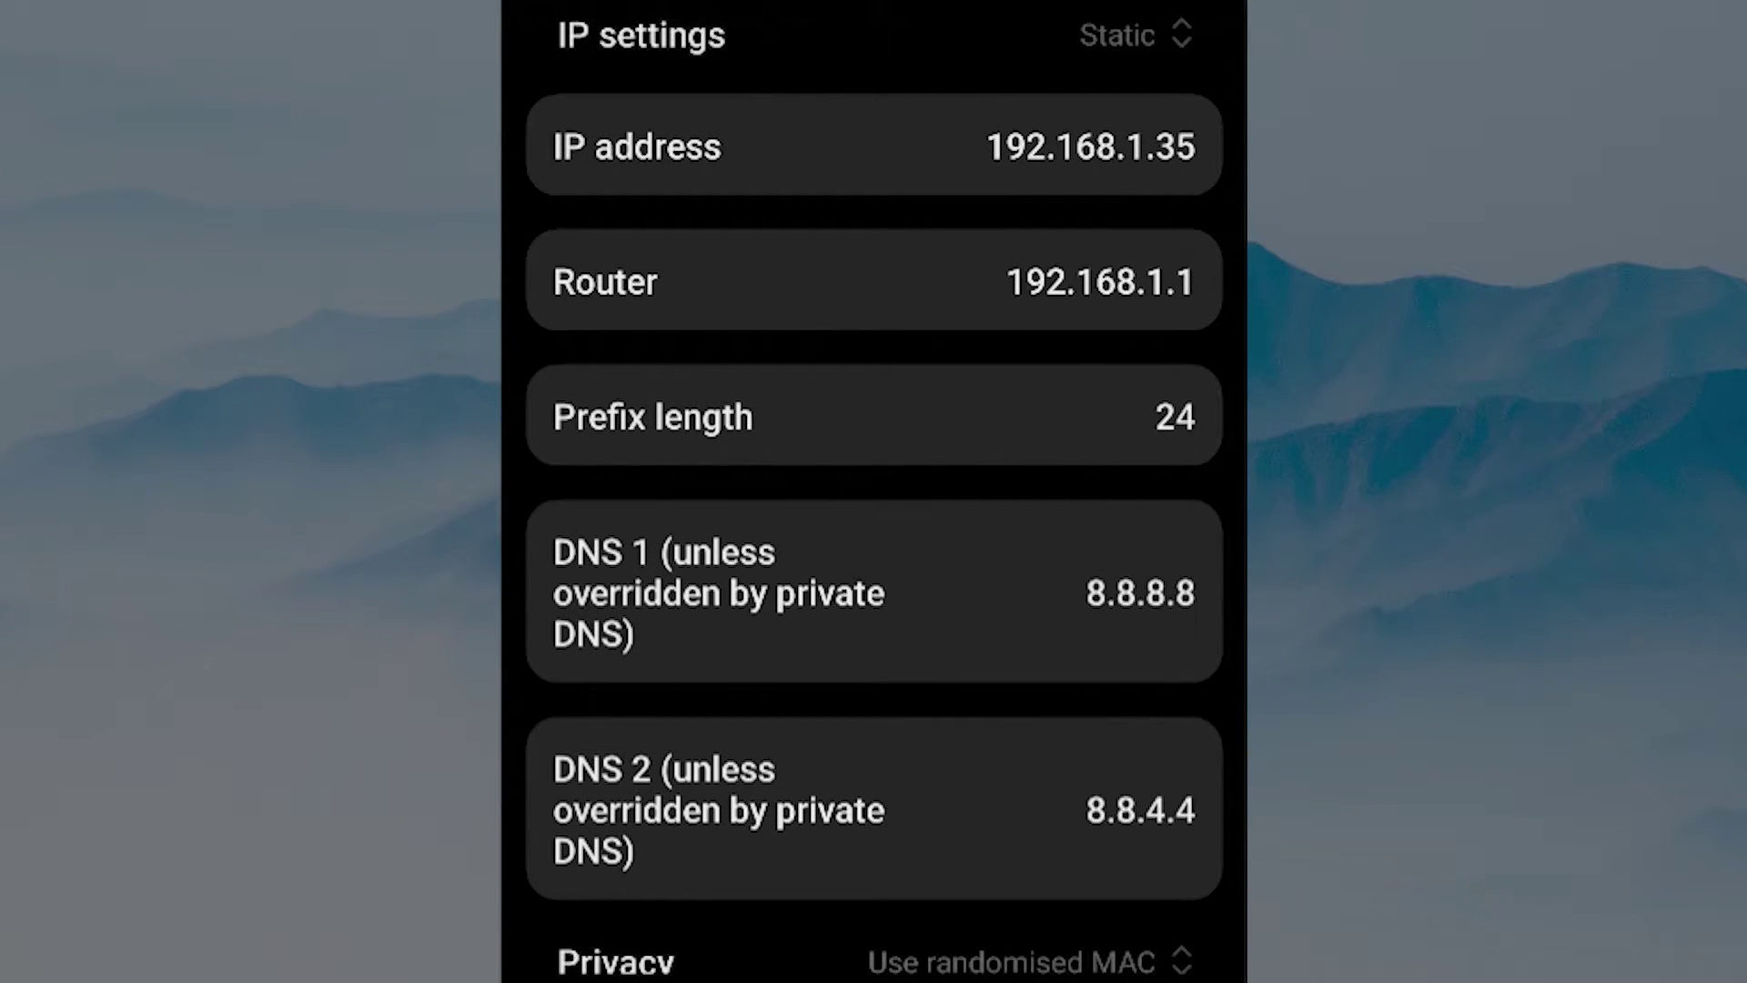
Step: Change the anu-5G DNS 1 address to 208.67.222.123
{"action": "left_click", "coordinate": [1100, 596]}
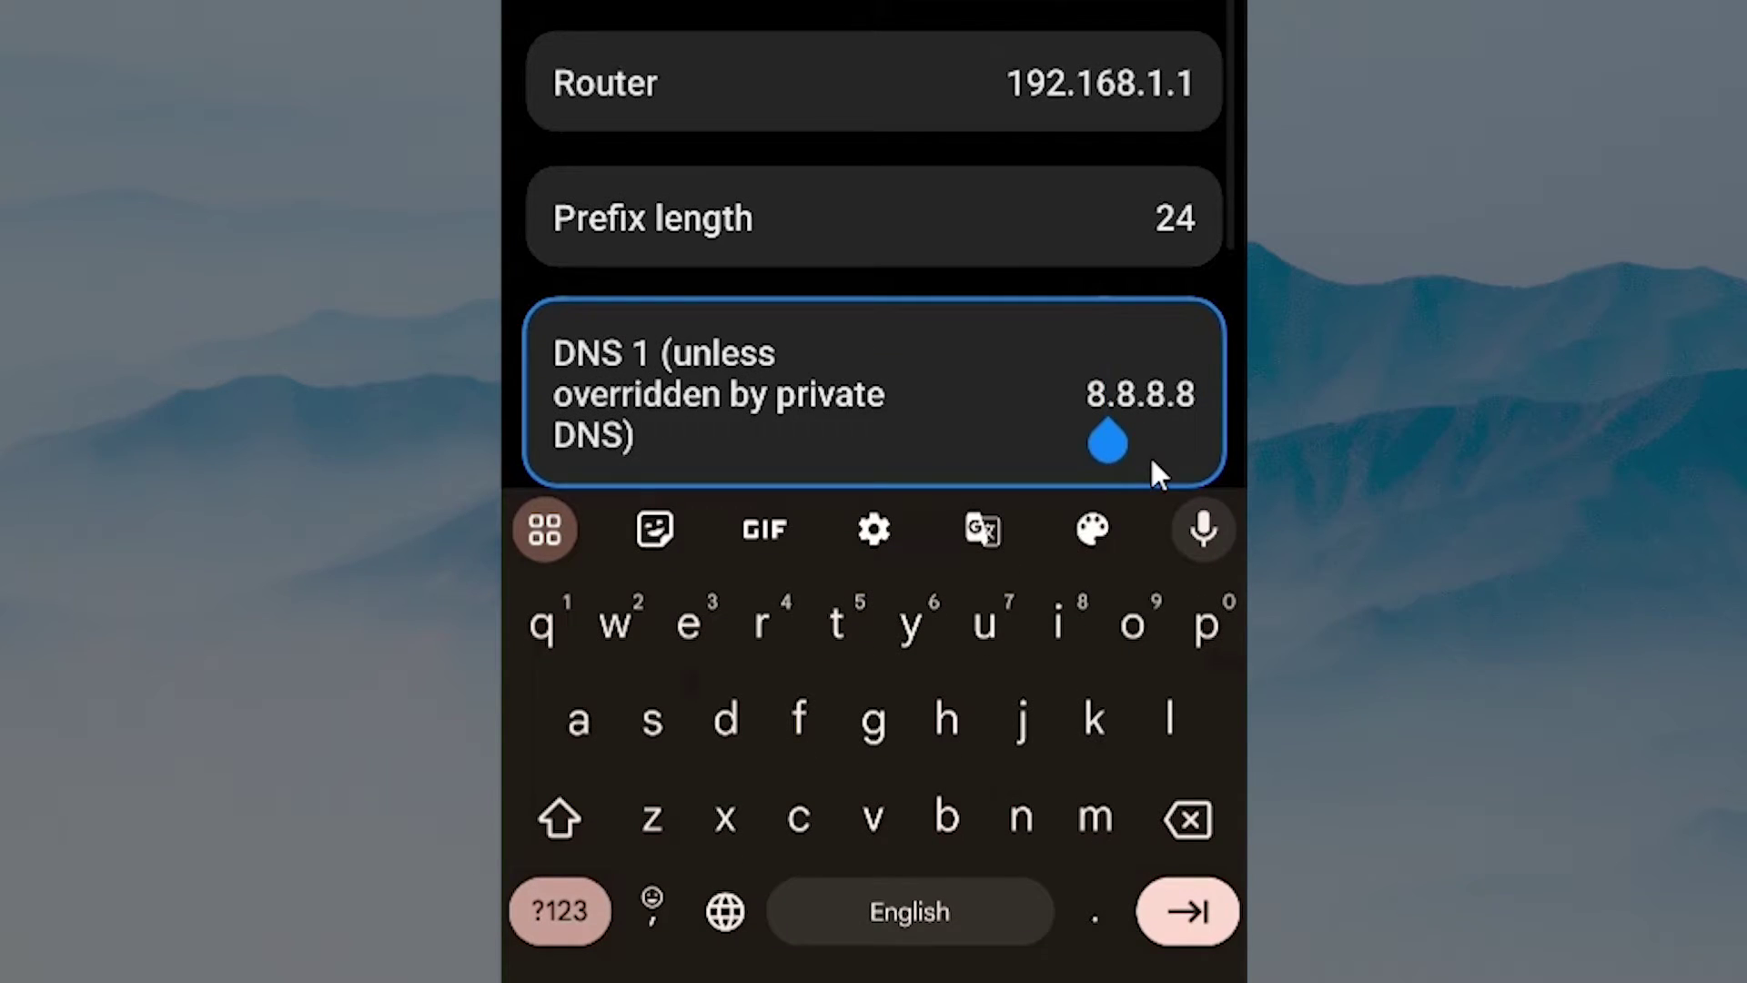
{"action": "key", "text": "Right"}
{"action": "key", "text": "Right"}
{"action": "key", "text": "Right"}
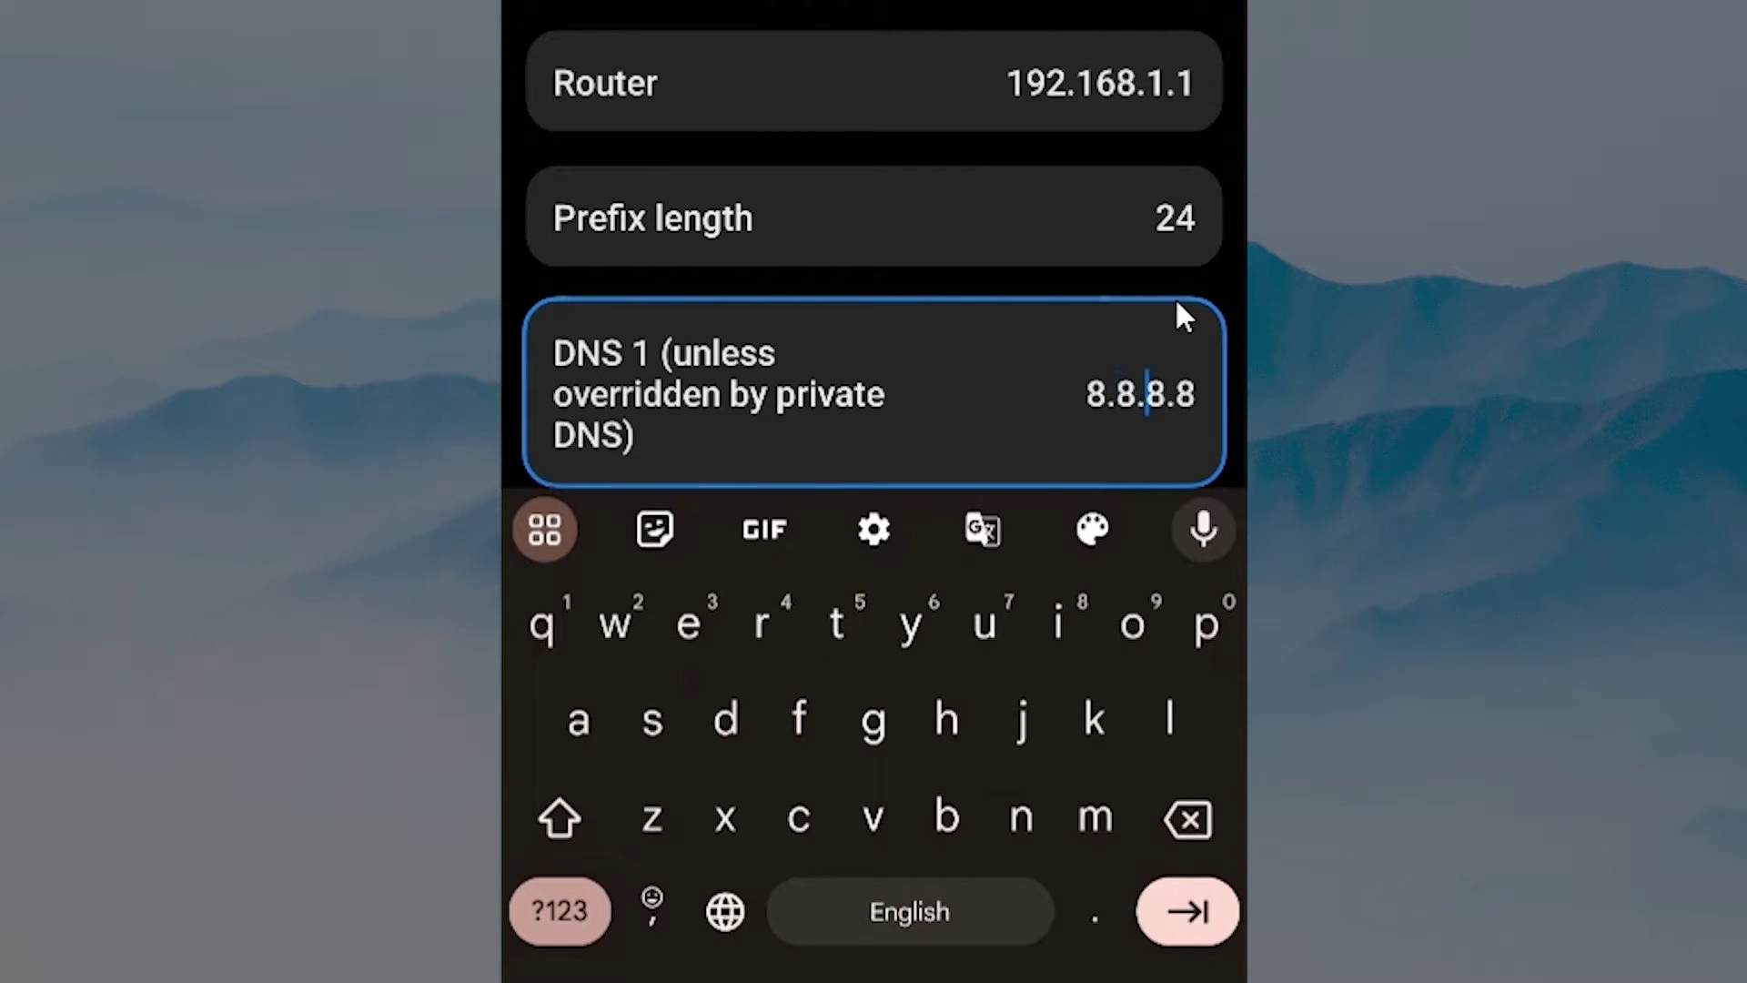
{"action": "key", "text": "BackSpace"}
{"action": "key", "text": "BackSpace"}
{"action": "key", "text": "BackSpace"}
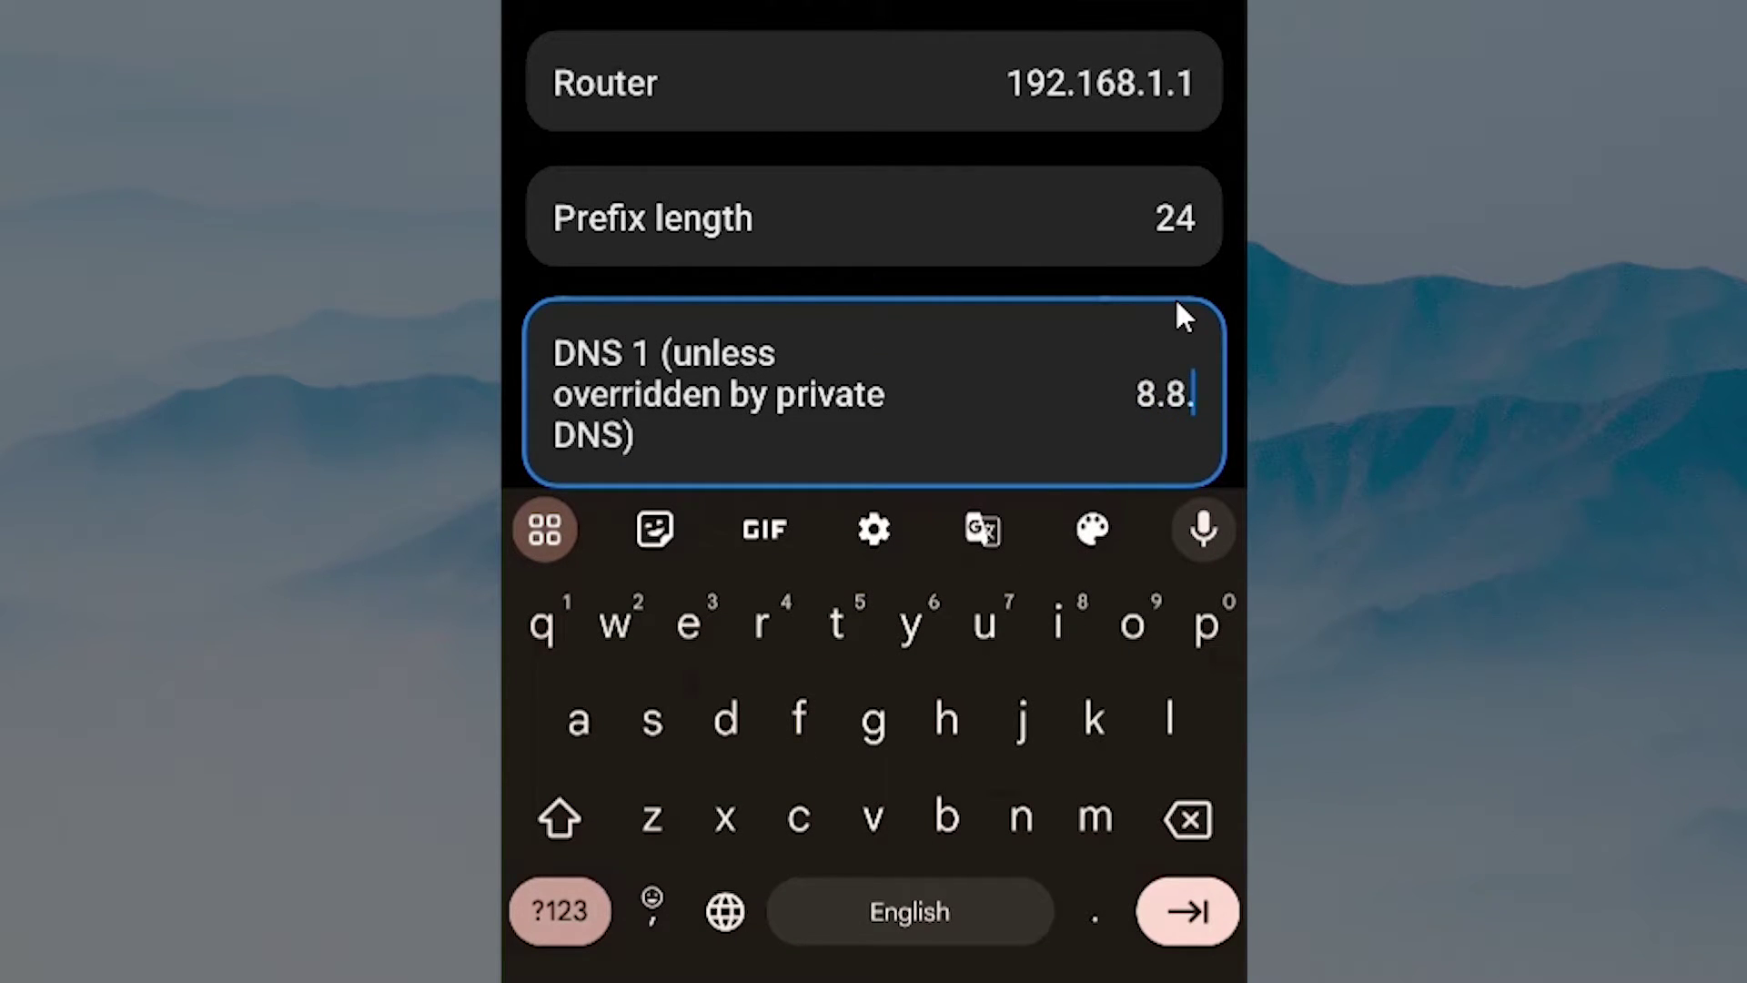
{"action": "key", "text": "BackSpace"}
{"action": "key", "text": "BackSpace"}
{"action": "key", "text": "BackSpace"}
{"action": "key", "text": "BackSpace"}
{"action": "type", "text": "208.67.222."}
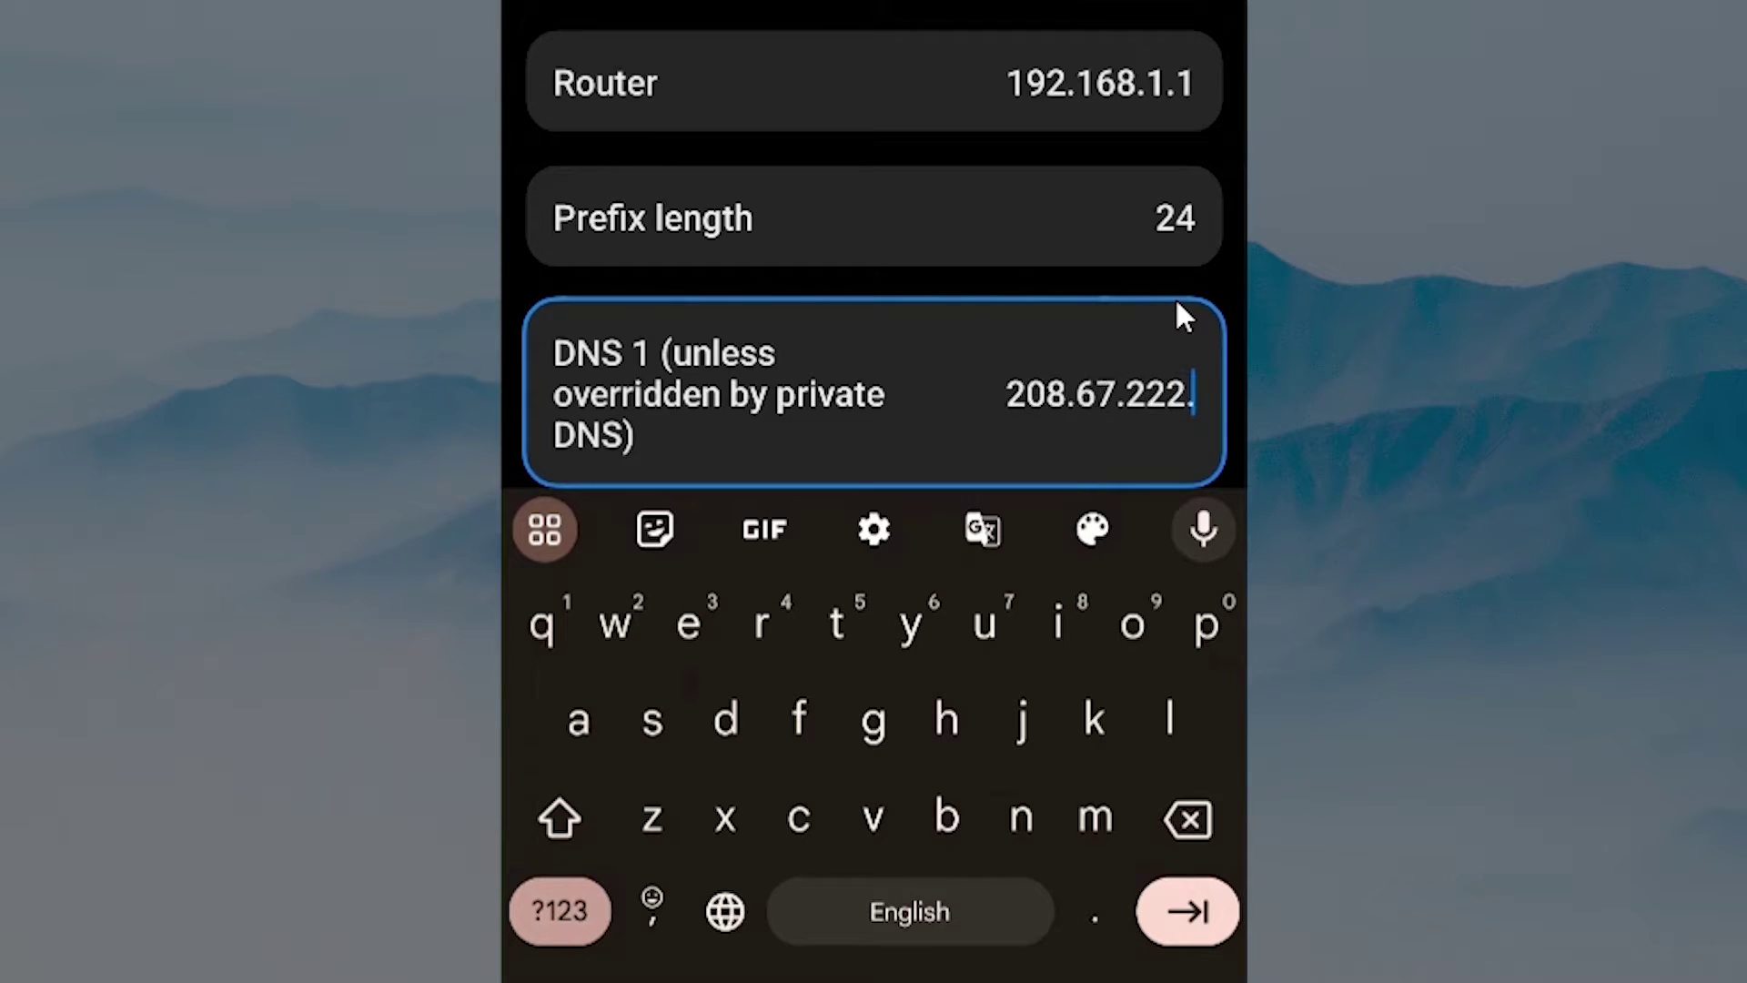
{"action": "type", "text": "123"}
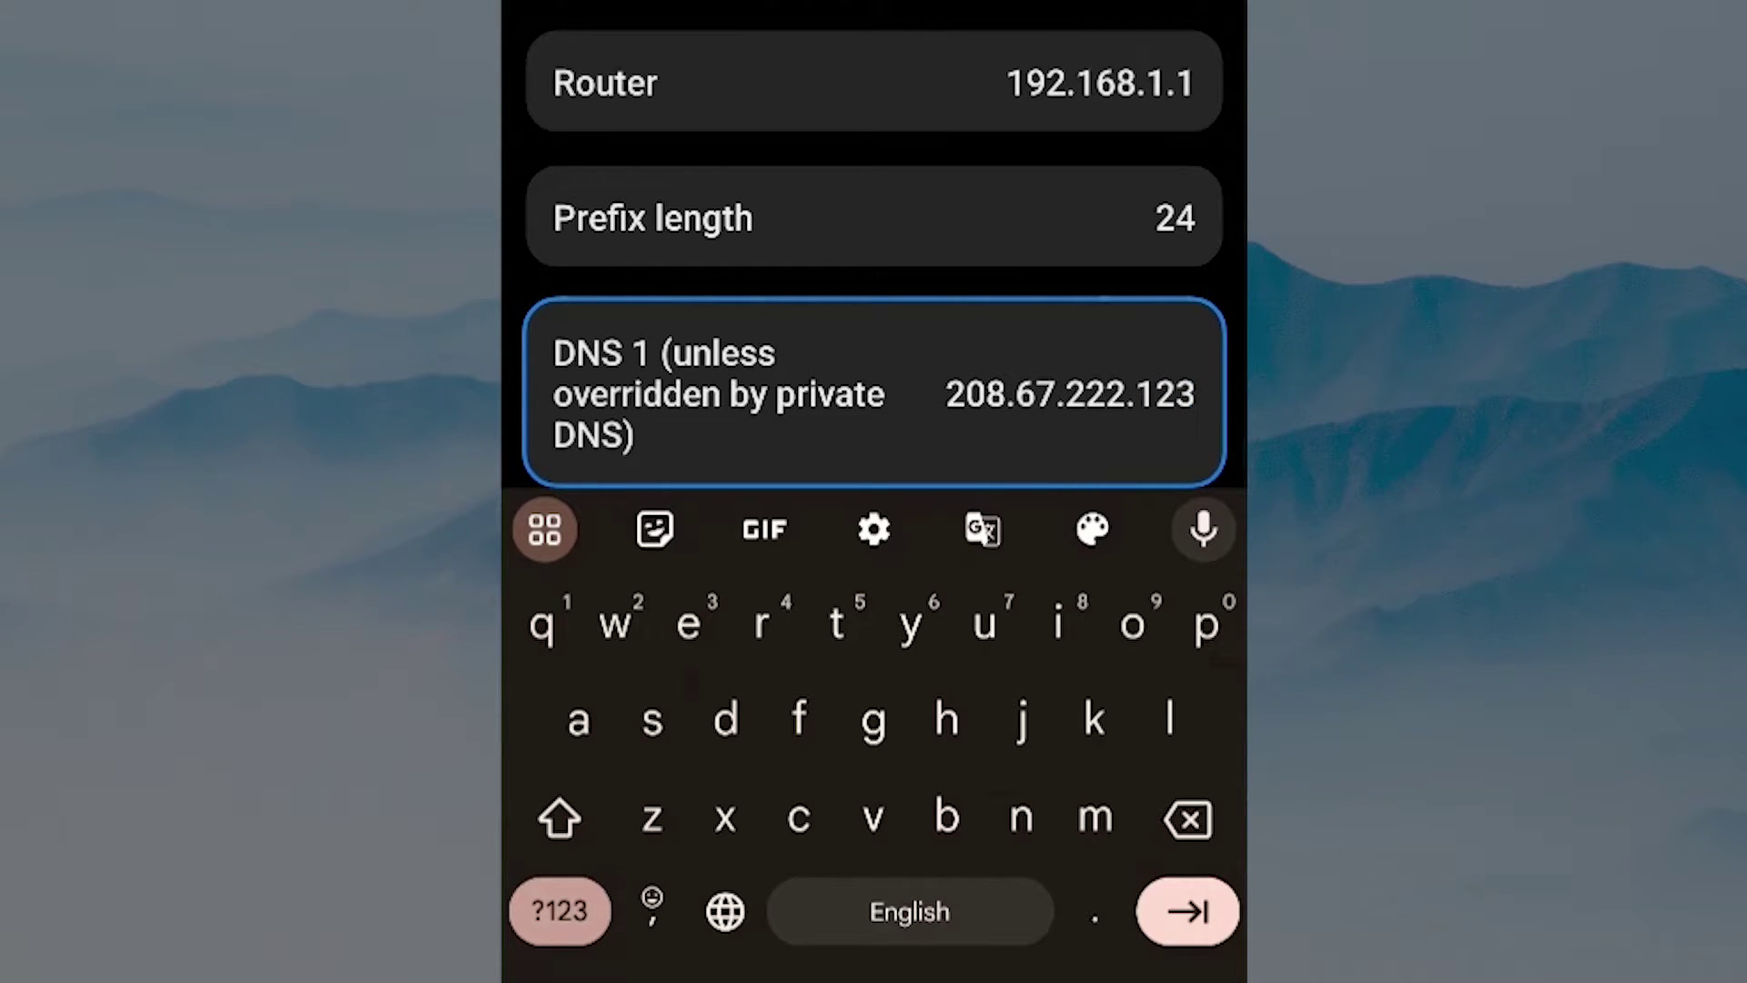
{"action": "left_click", "coordinate": [1059, 402]}
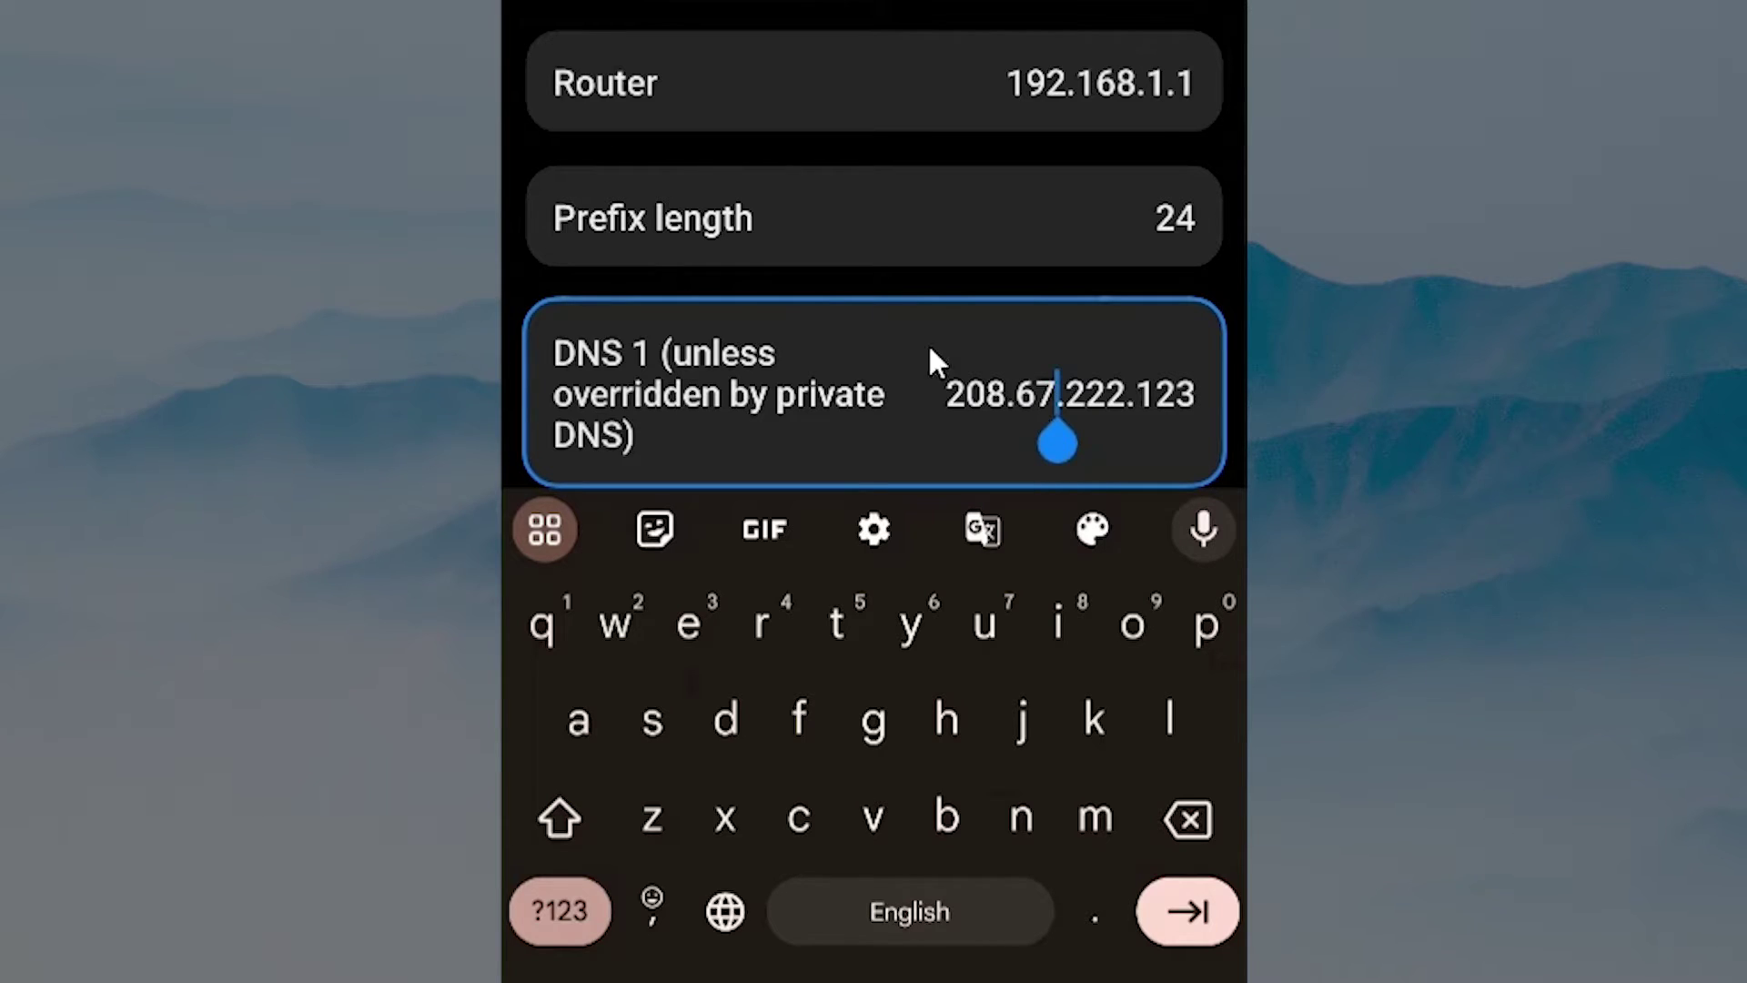
{"action": "left_click", "coordinate": [1187, 910]}
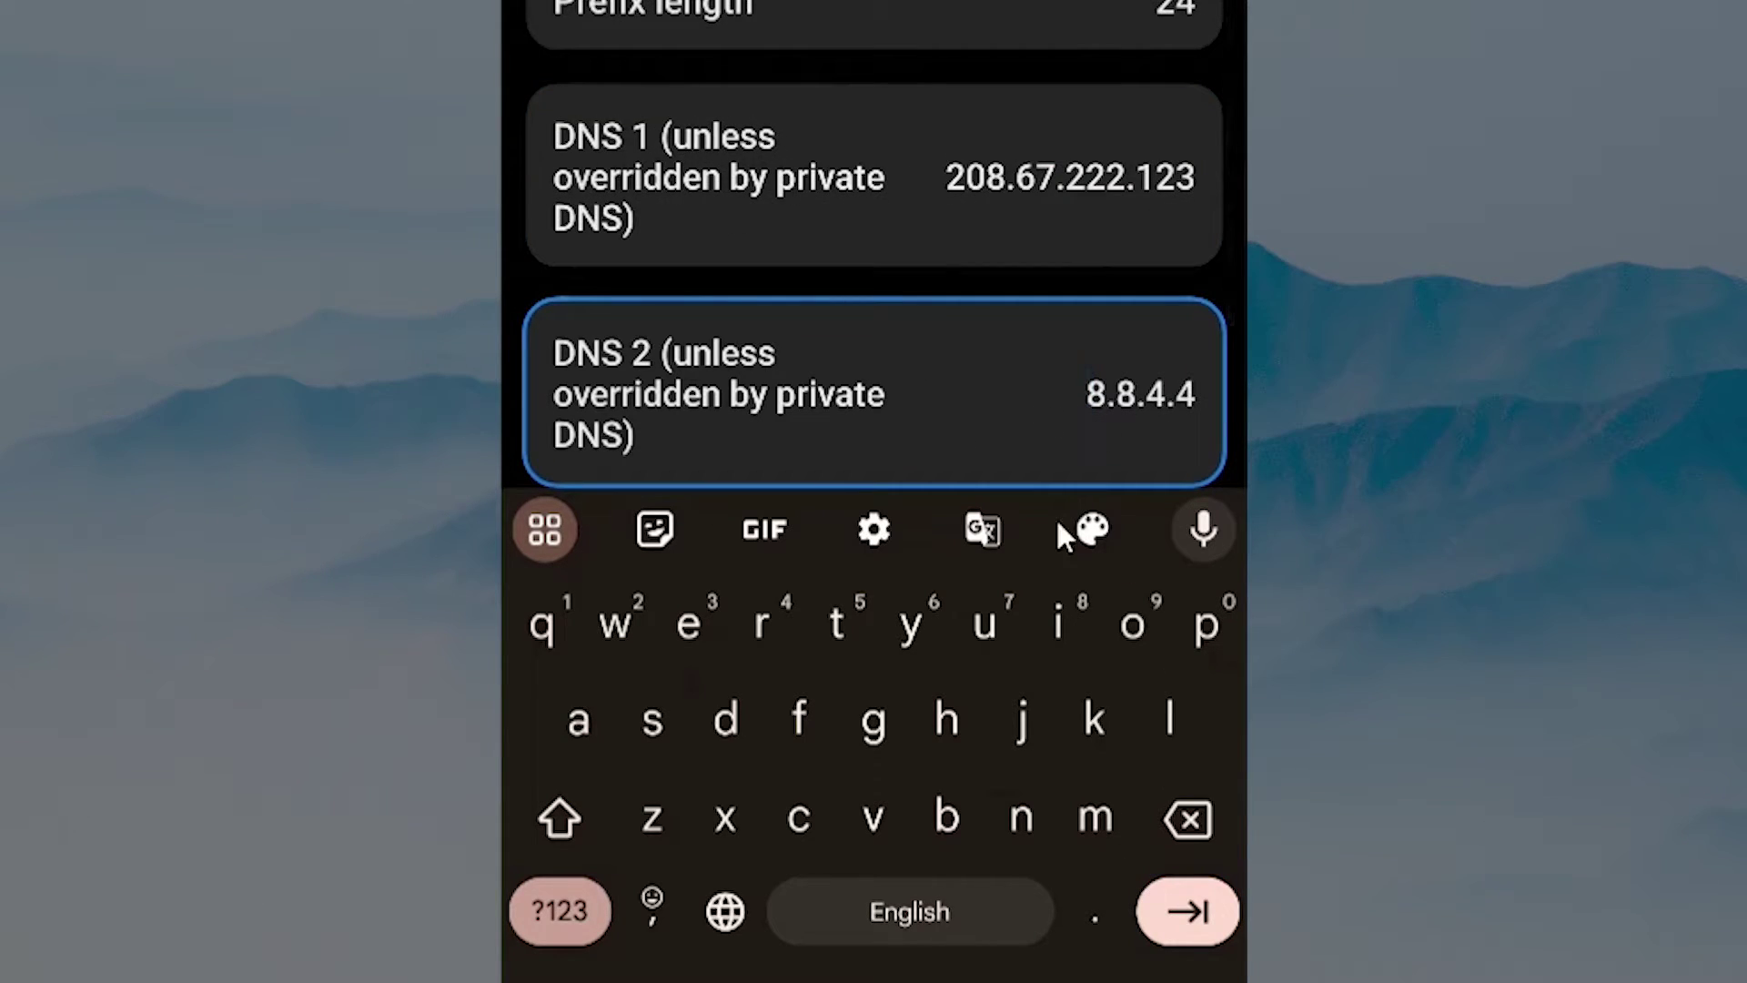
{"action": "left_click", "coordinate": [1191, 907]}
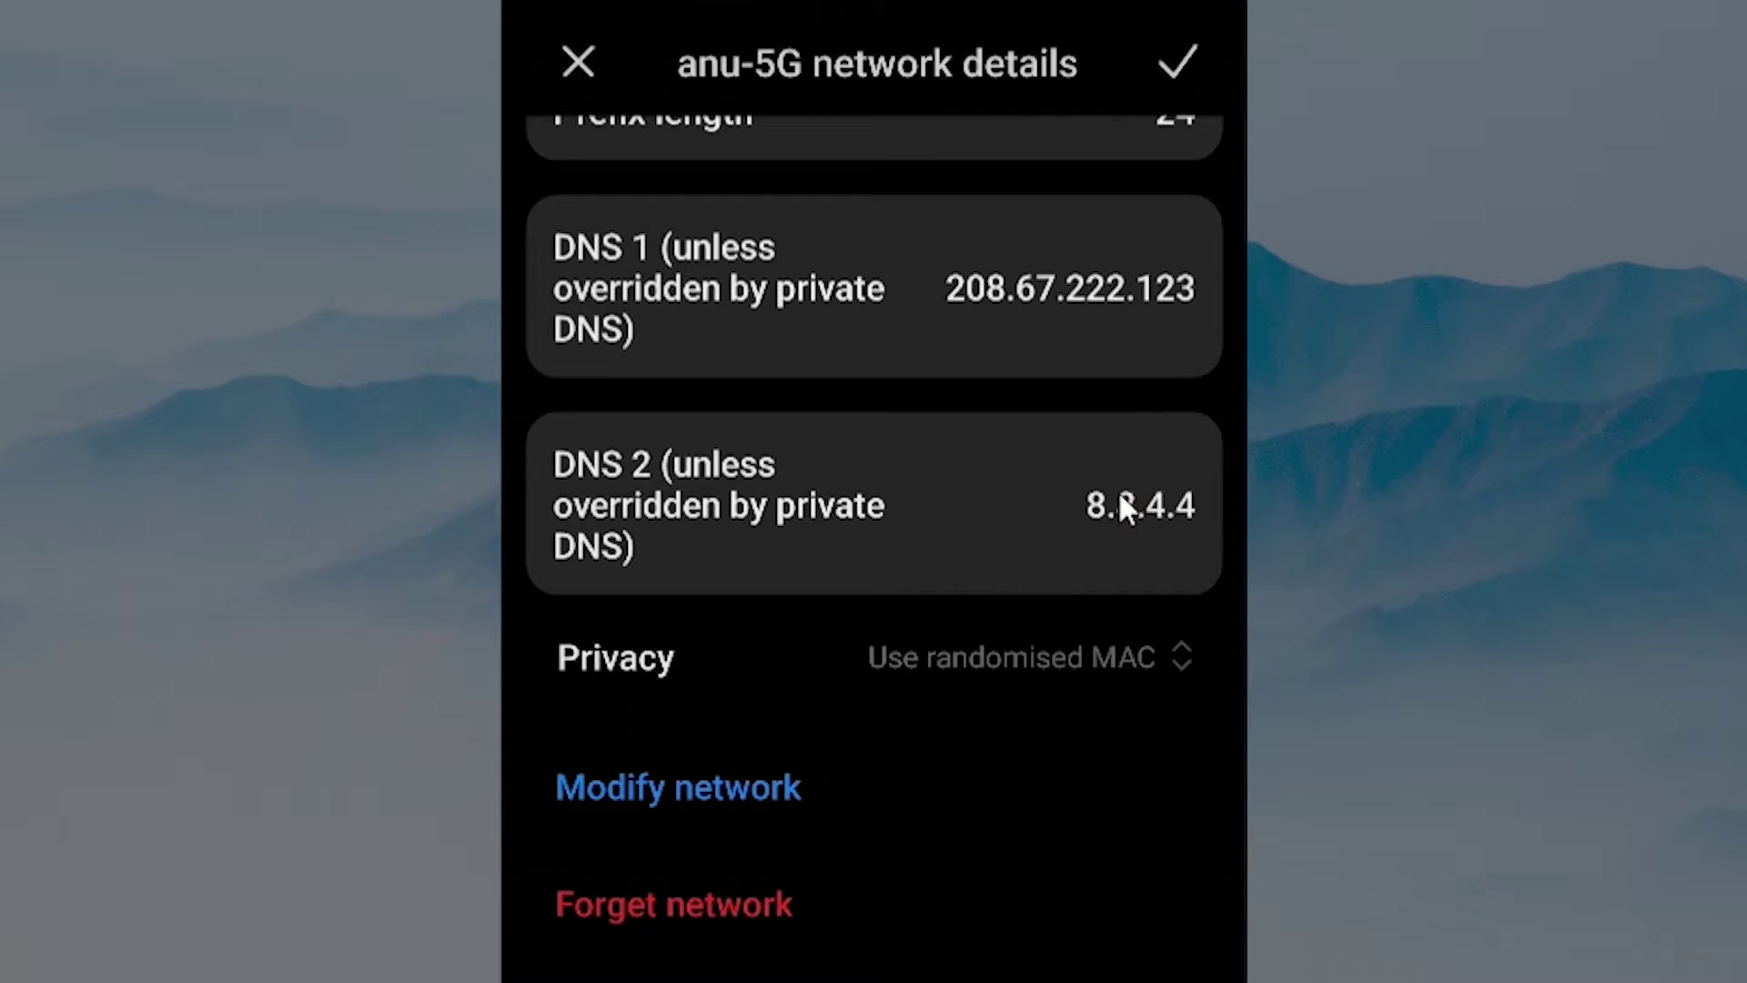
Step: Replace the old DNS 2 value with 208.67.220.123
{"action": "left_click", "coordinate": [1129, 240]}
{"action": "left_click", "coordinate": [1127, 527]}
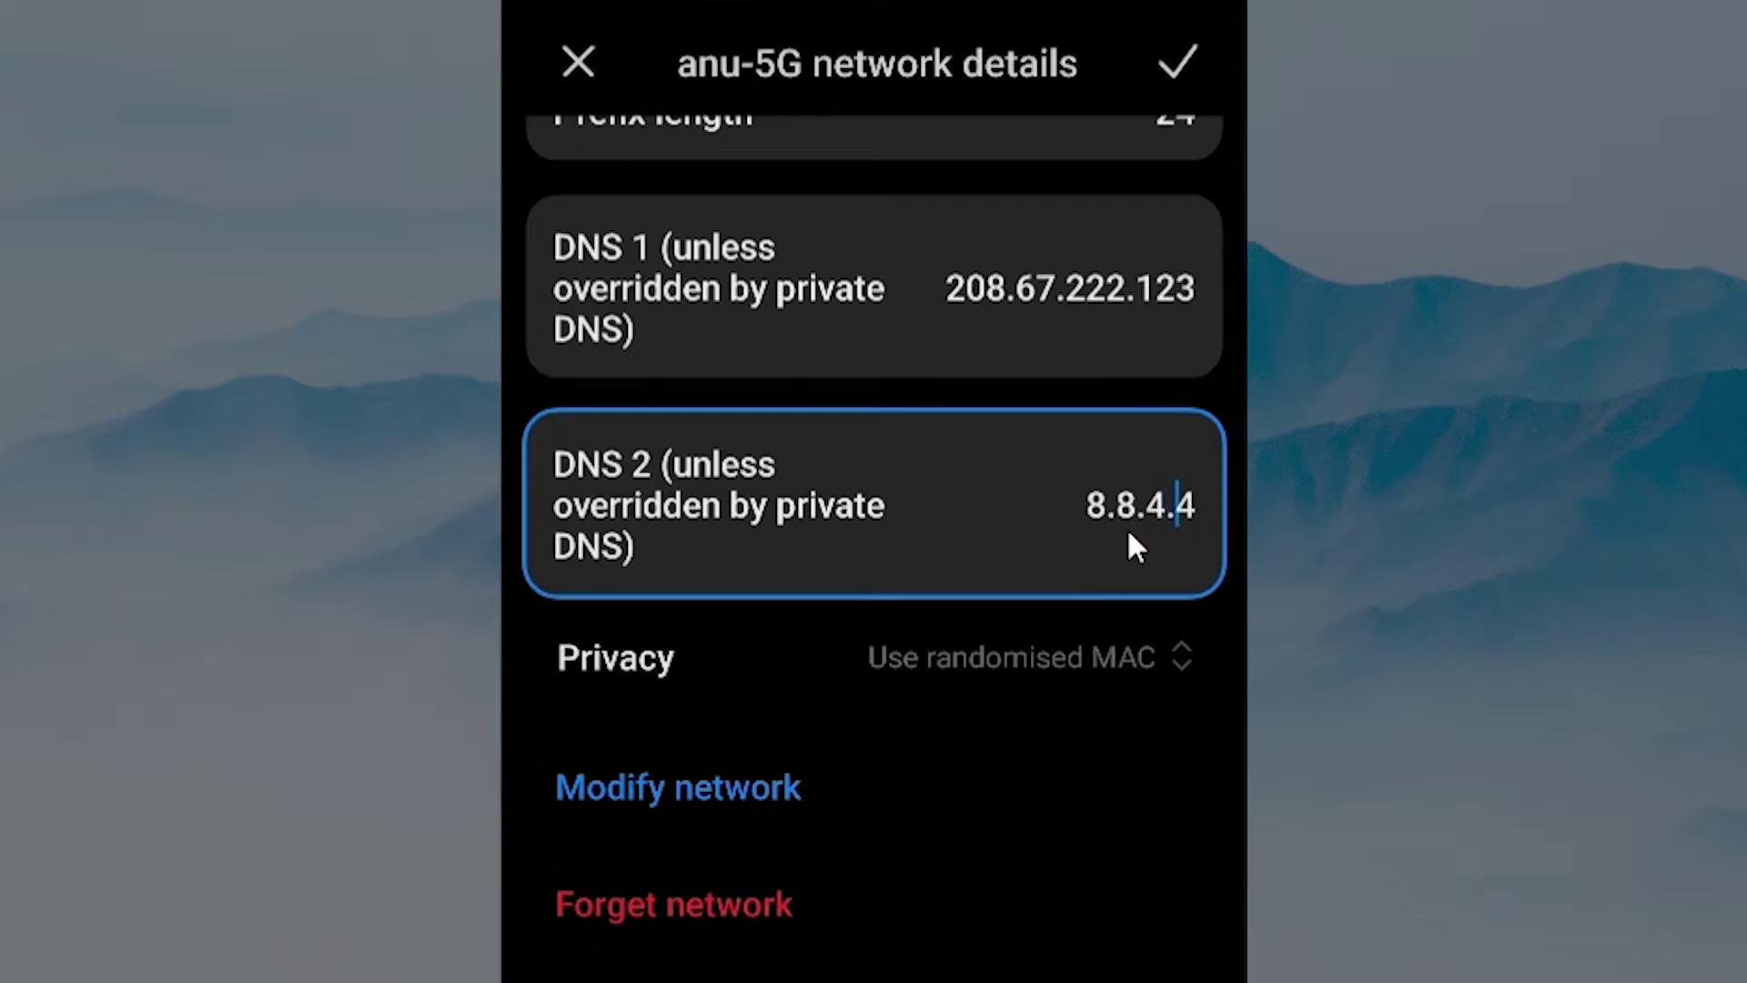
{"action": "key", "text": "ctrl+a"}
{"action": "type", "text": "208.67.220.123"}
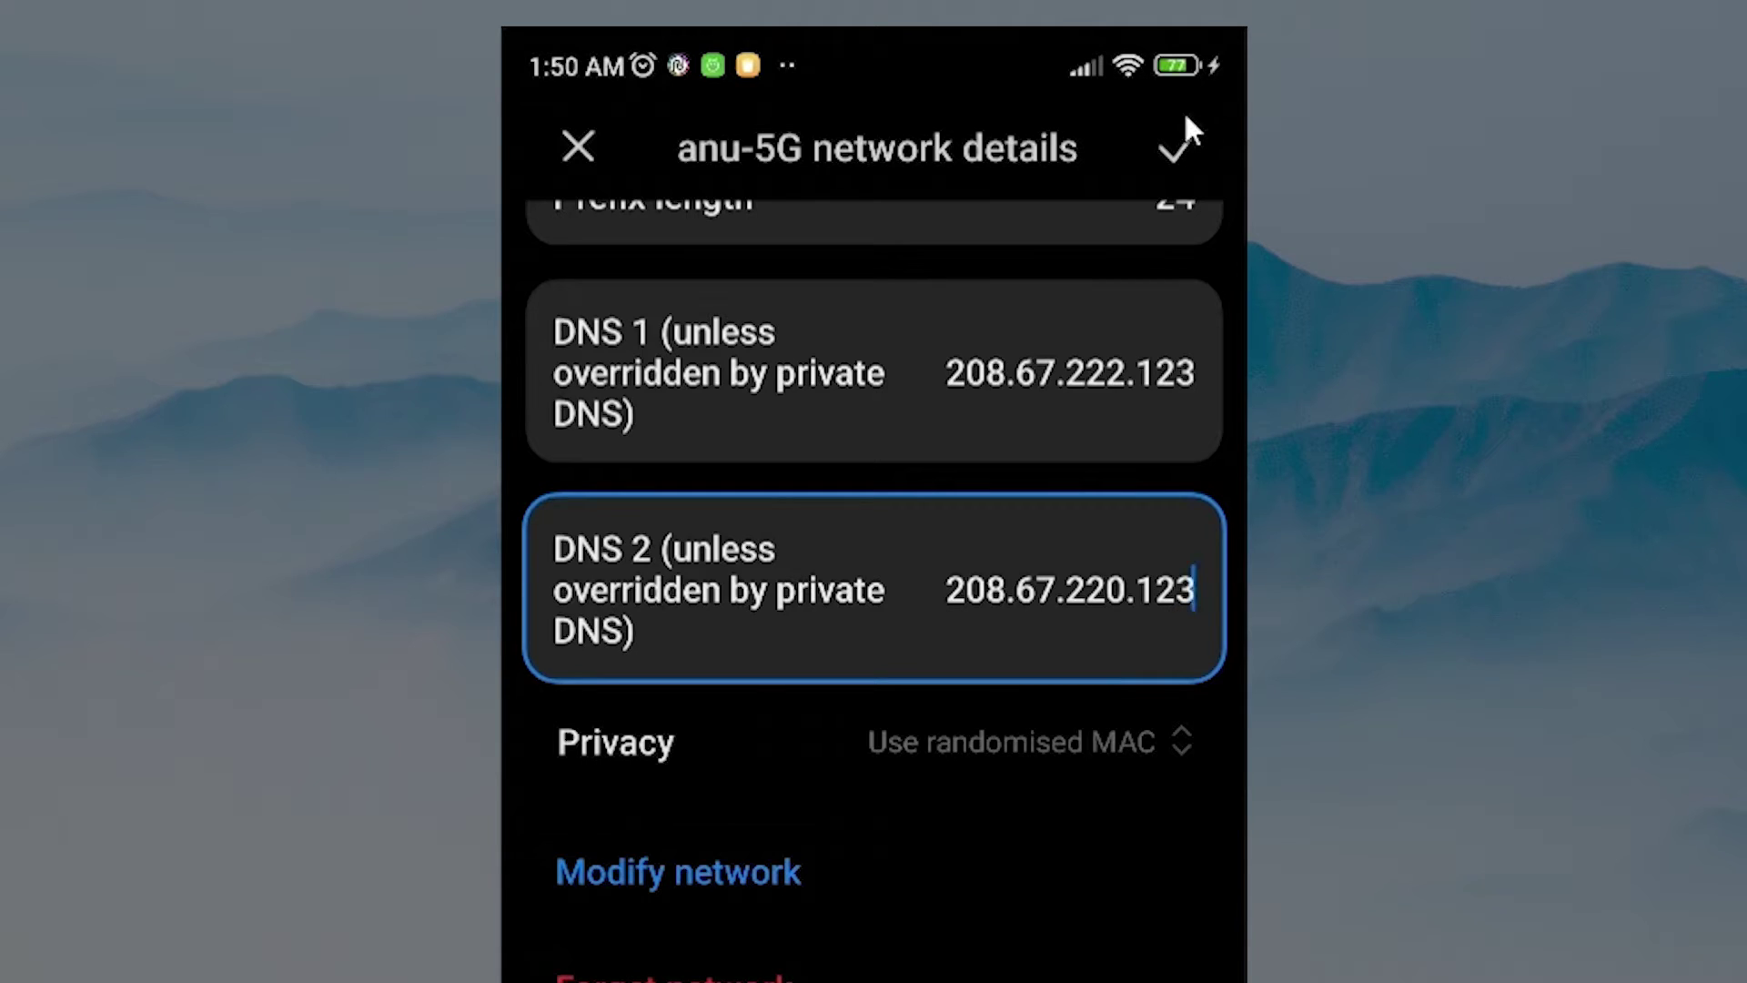
Step: Save the anu-5G DNS changes and exit Settings to the home screen
{"action": "left_click", "coordinate": [1182, 147]}
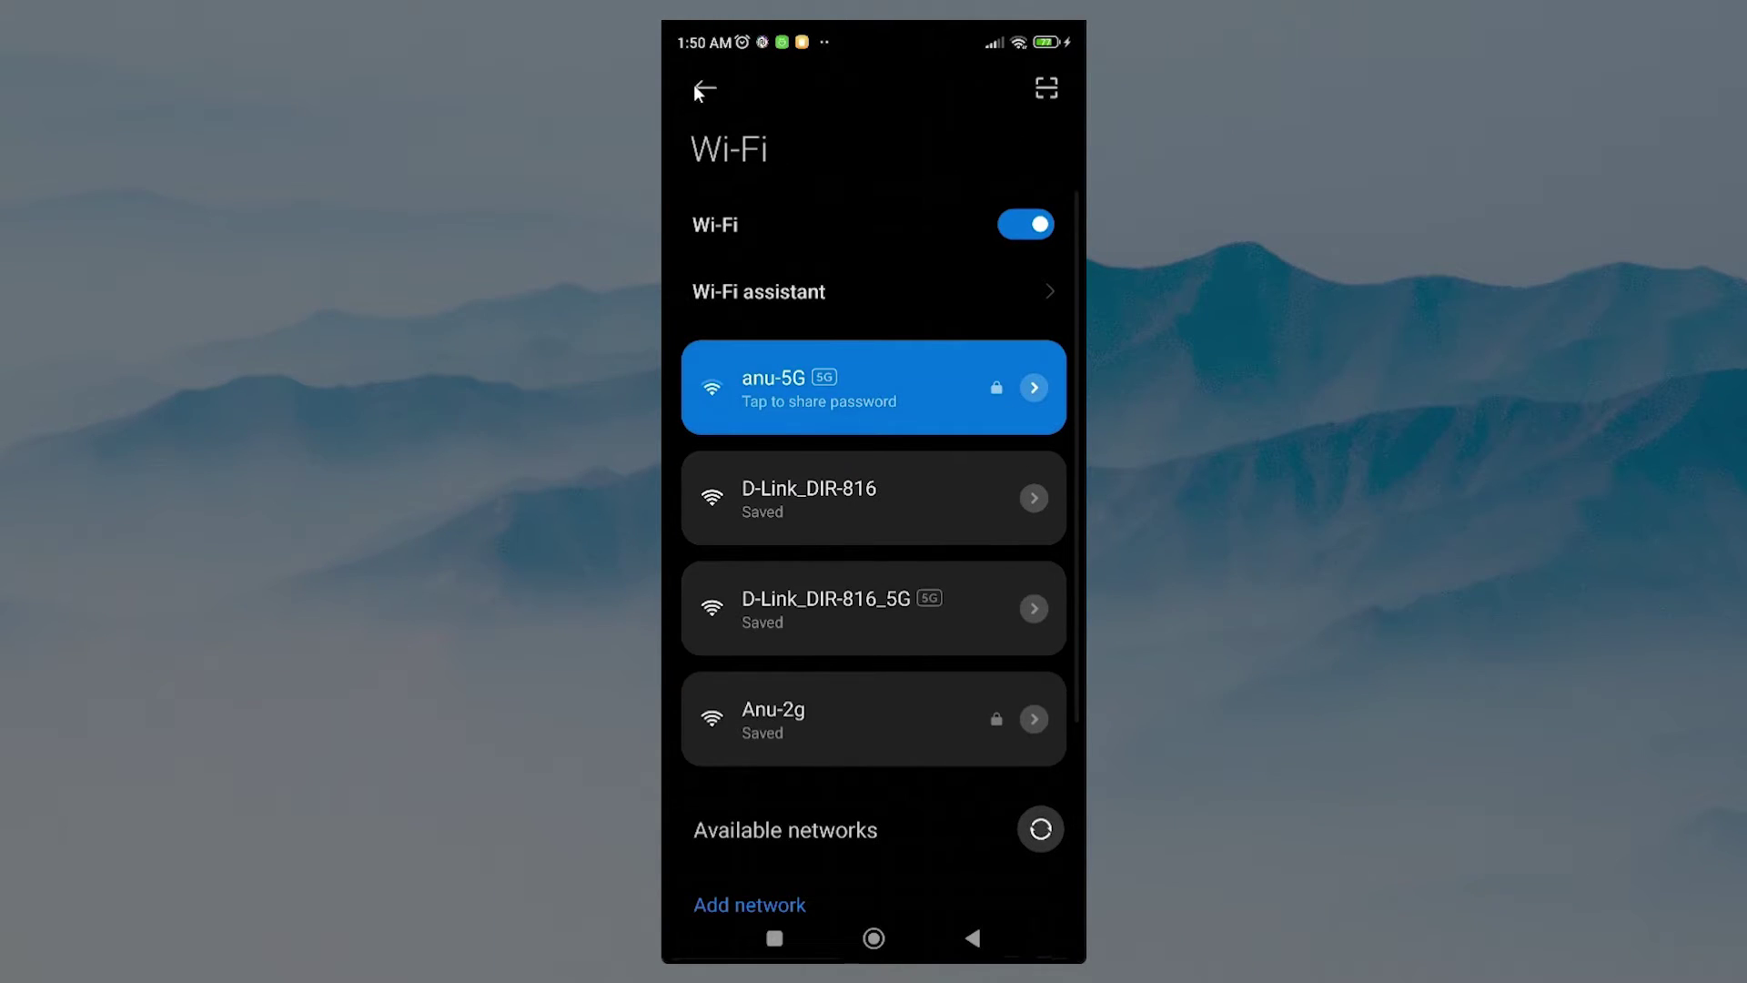
{"action": "left_click", "coordinate": [700, 90]}
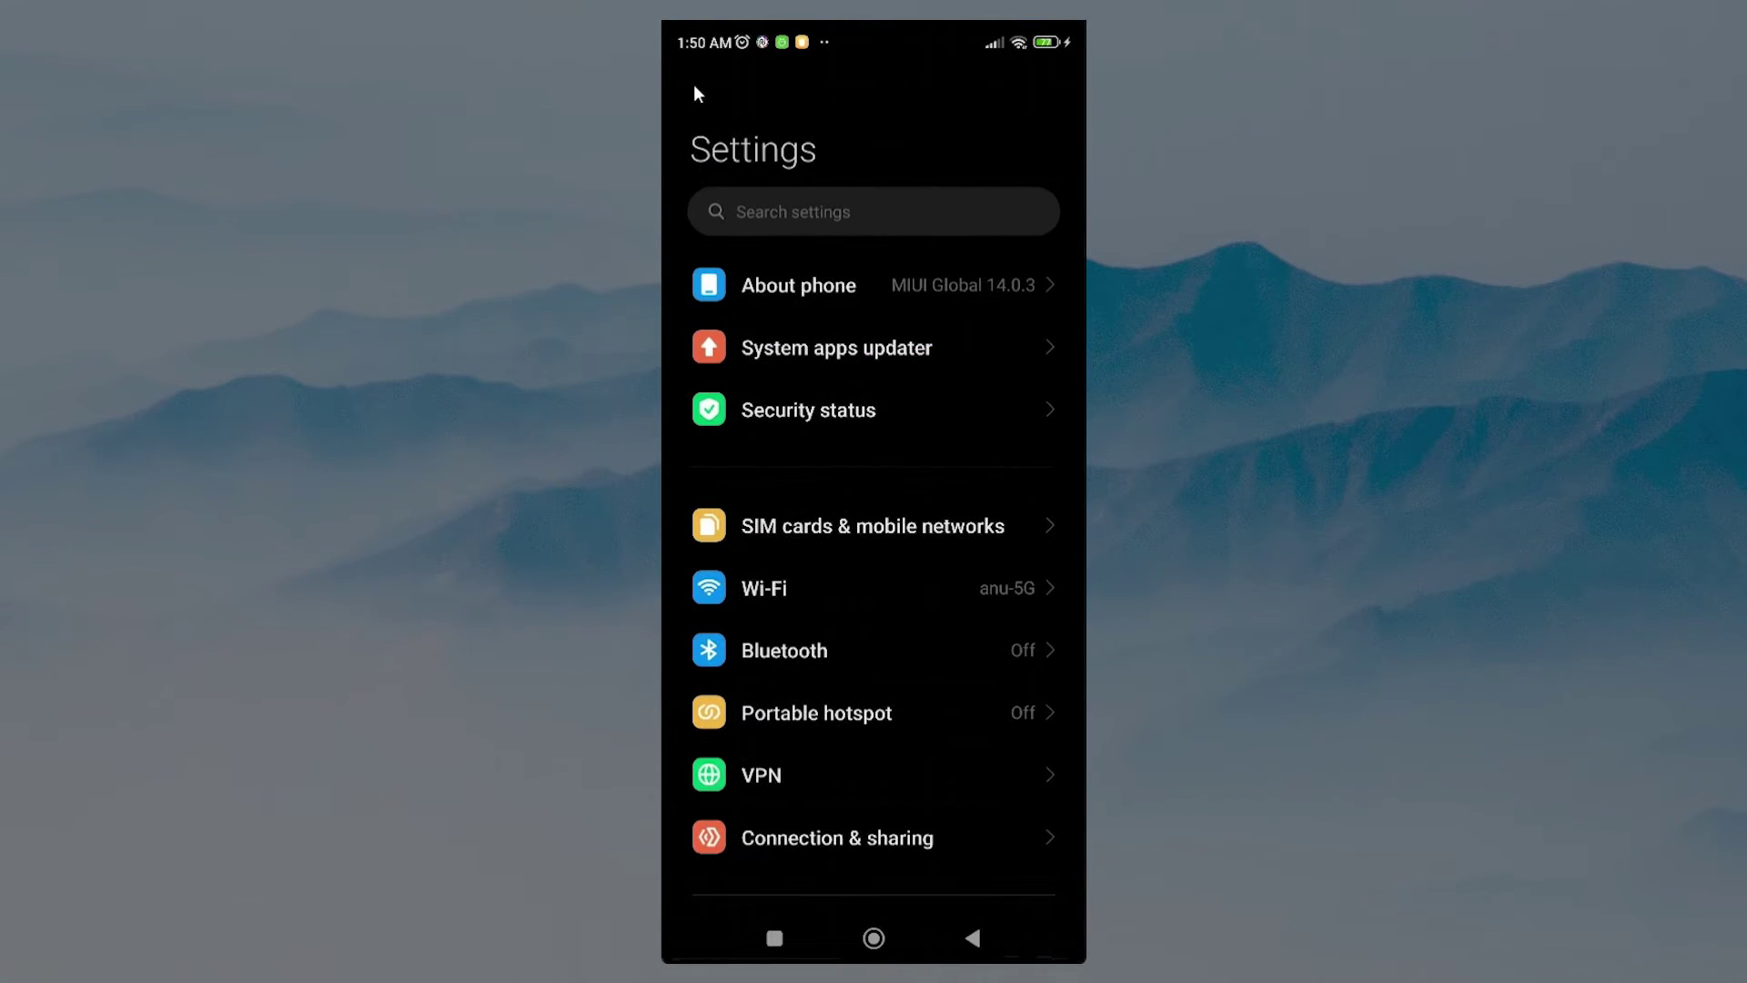
{"action": "left_click", "coordinate": [957, 937]}
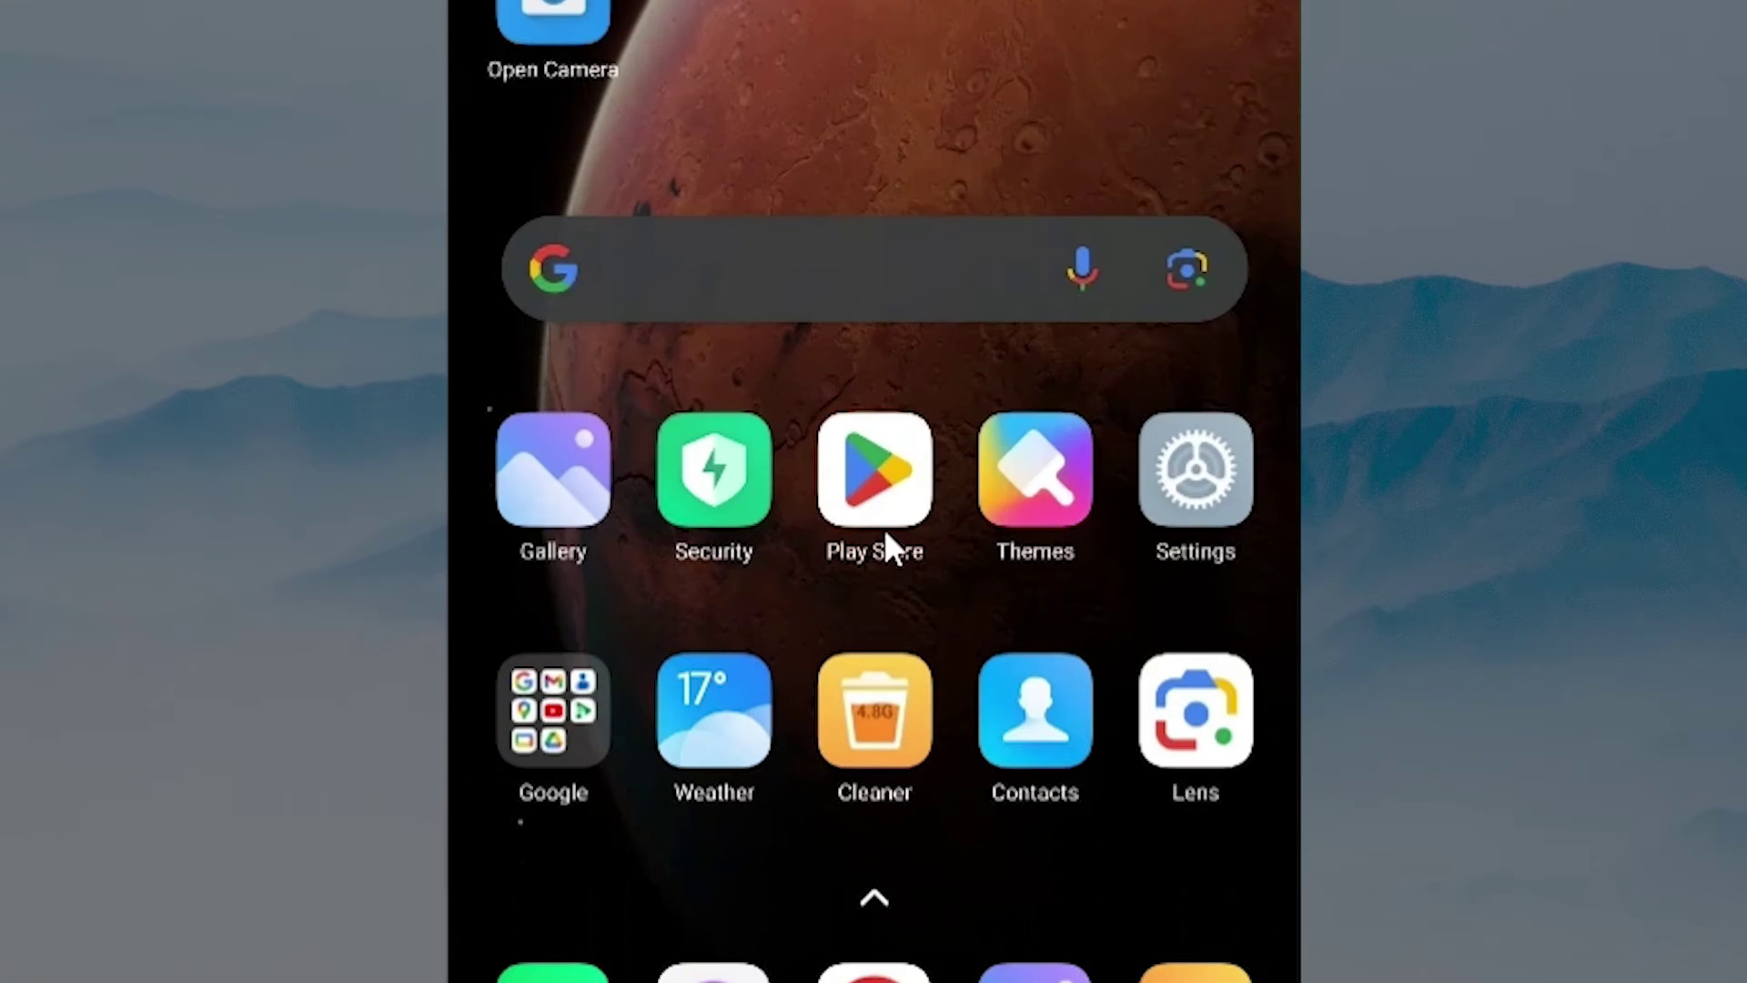
Step: Find DNS Changer by Mega Fortuna from a recent Play Store search and install it
{"action": "left_click", "coordinate": [884, 519]}
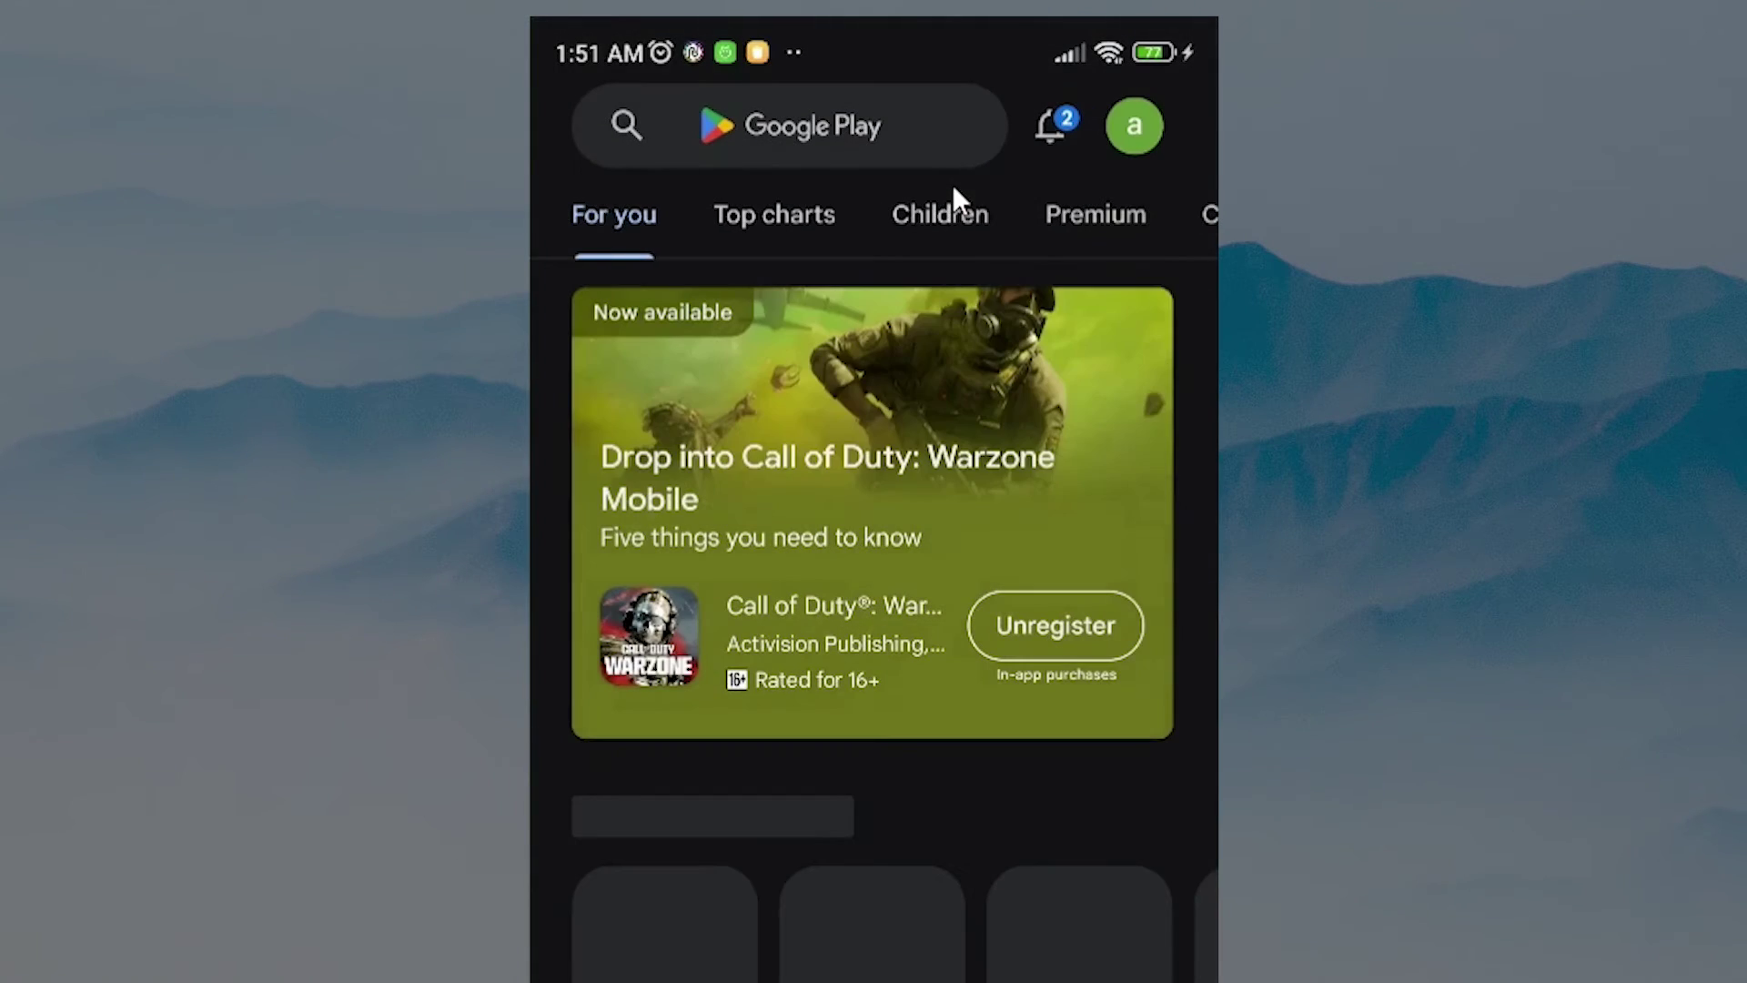
{"action": "left_click", "coordinate": [886, 142]}
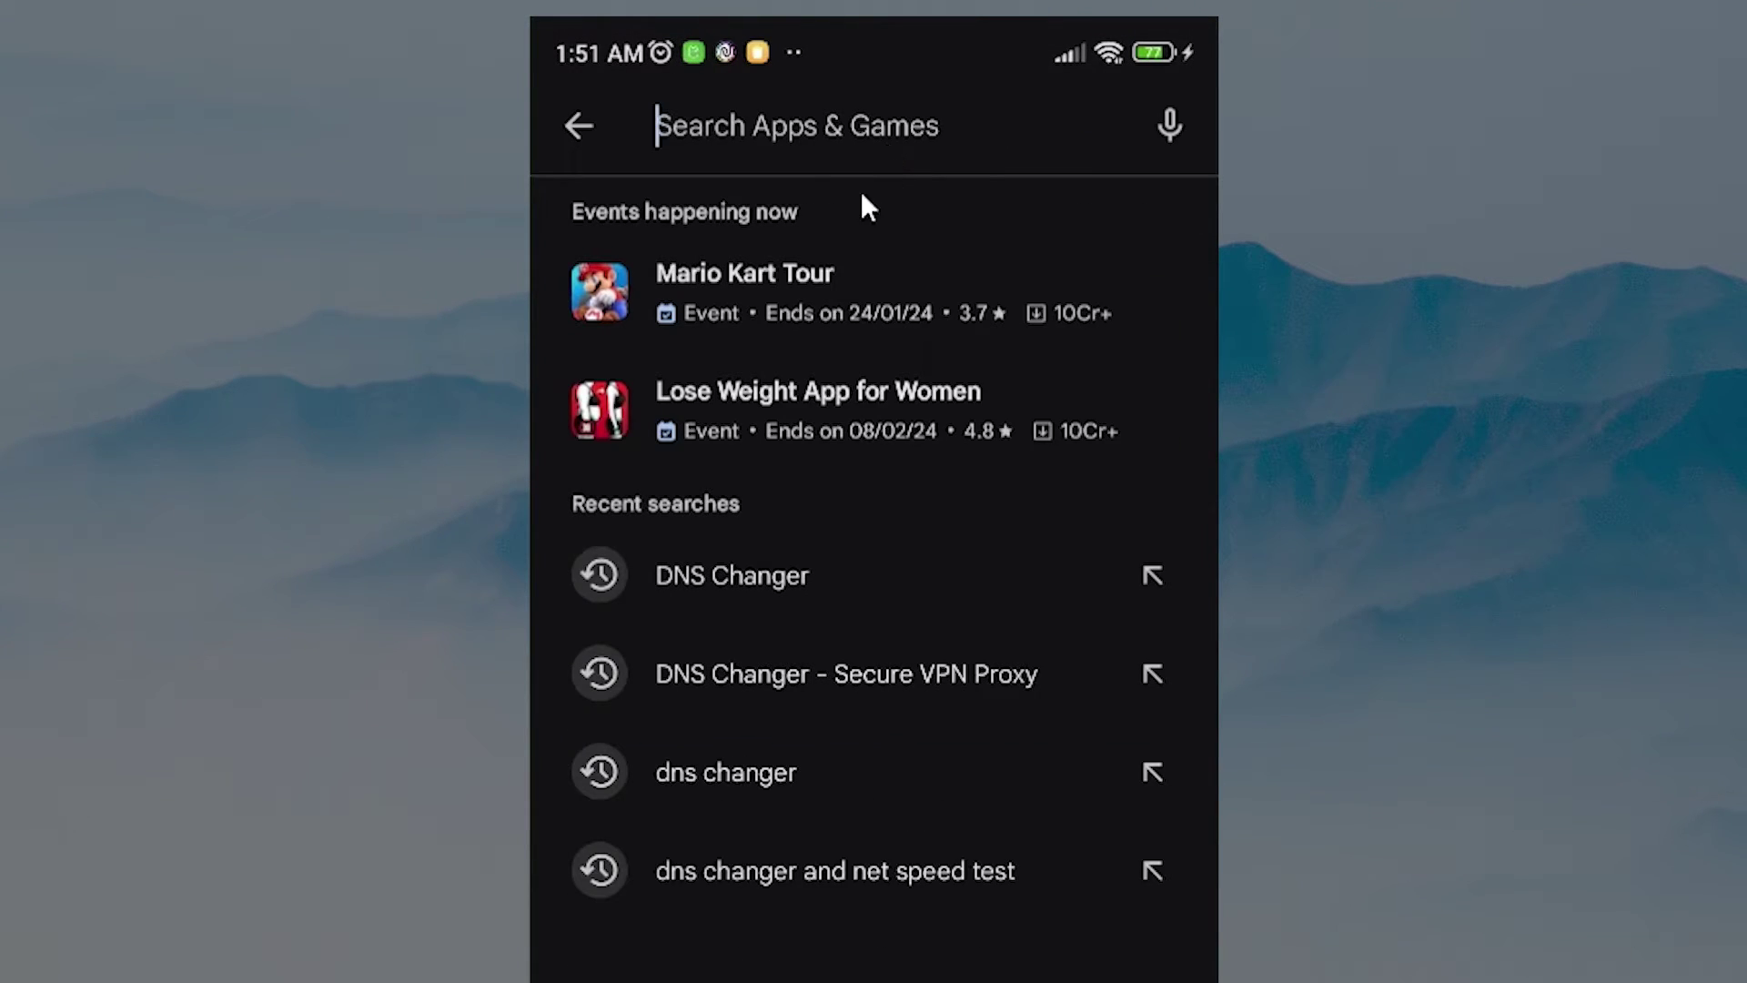
{"action": "left_click", "coordinate": [709, 574]}
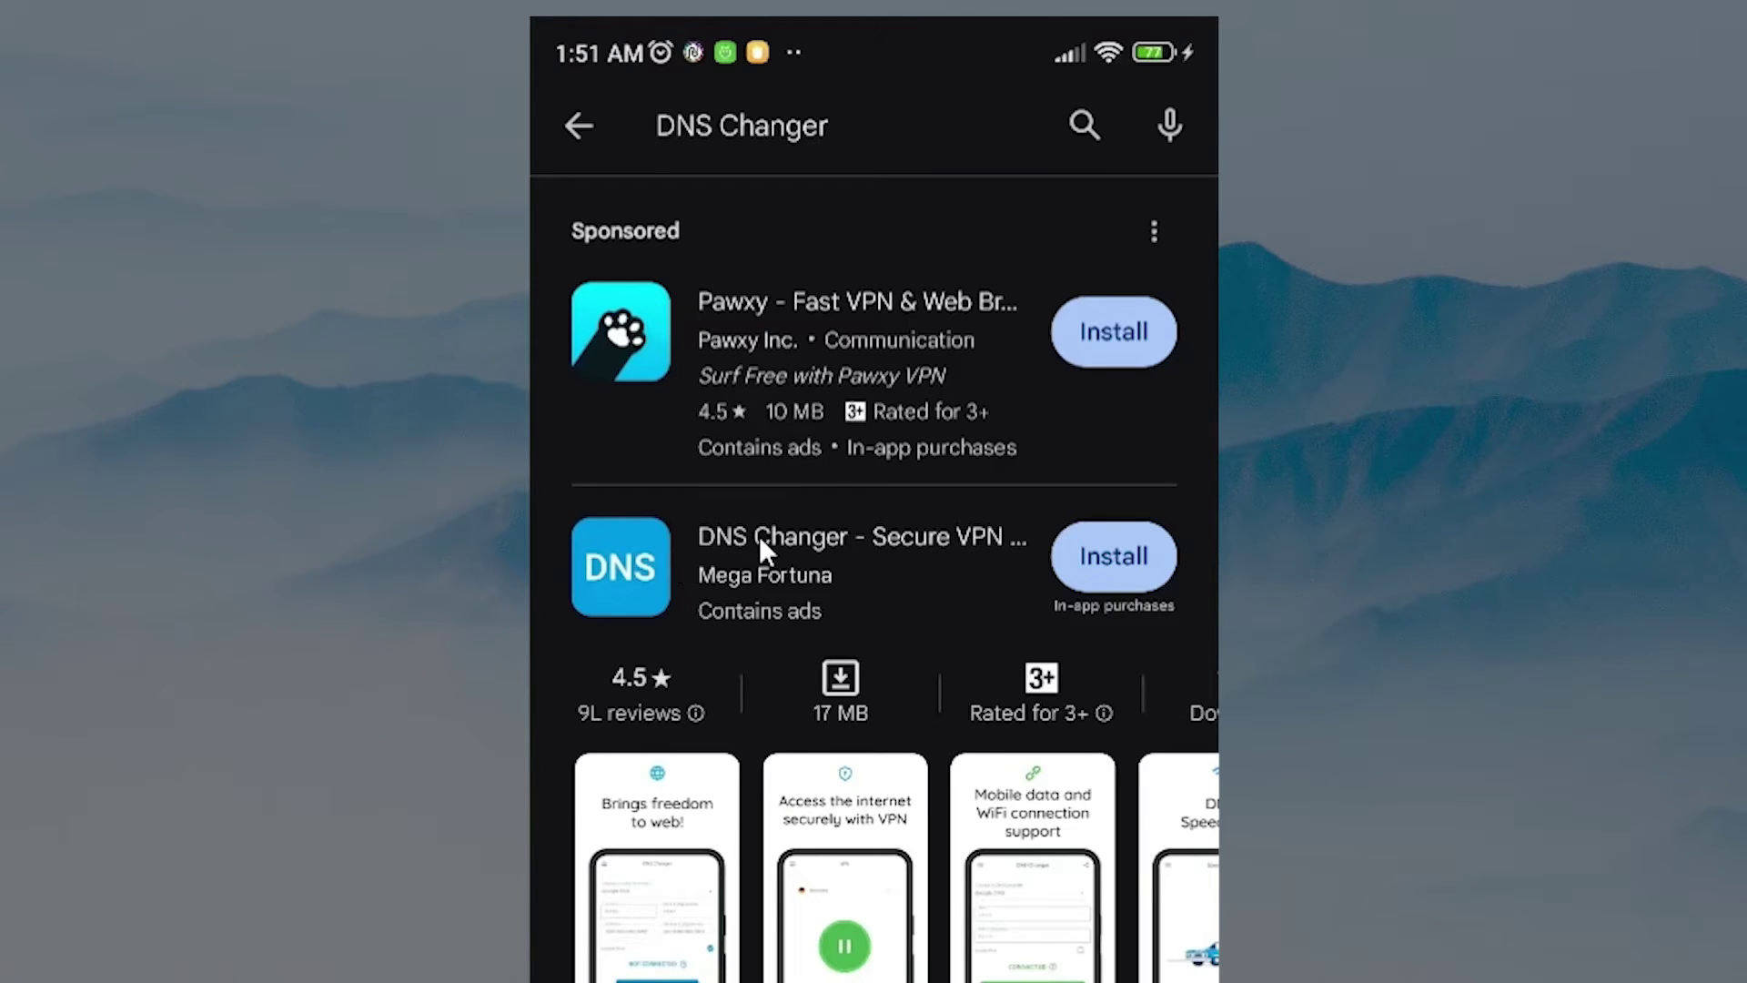
{"action": "left_click", "coordinate": [1087, 557]}
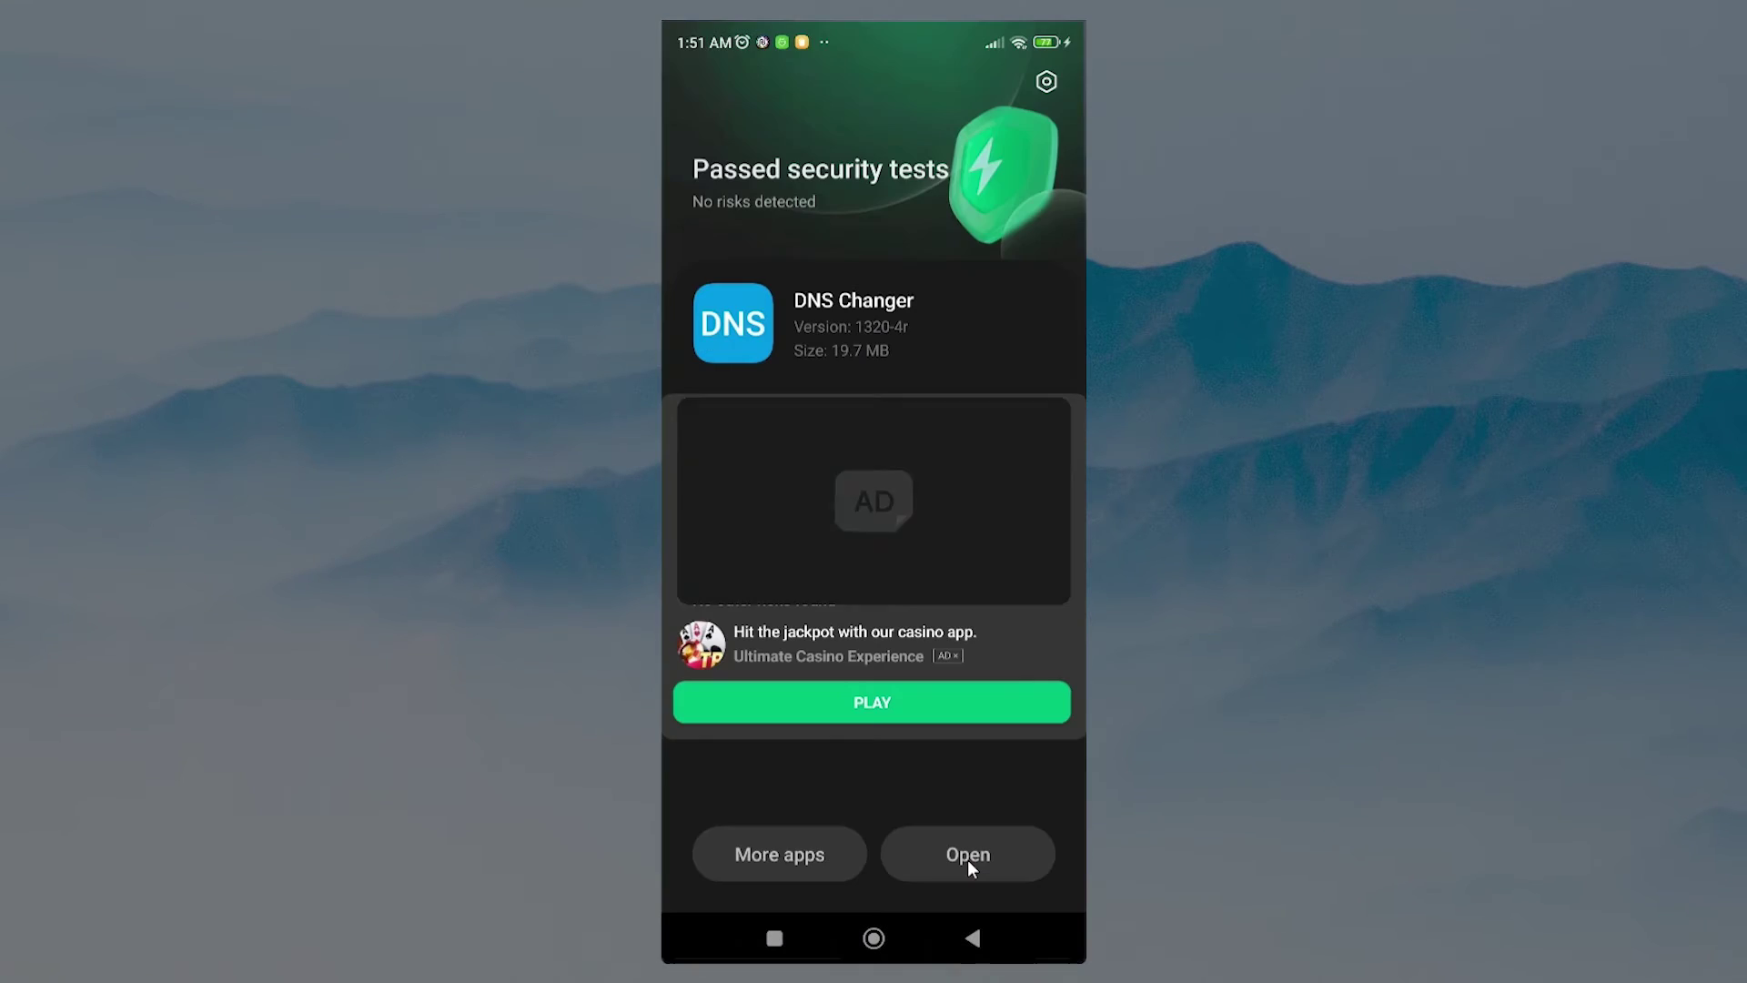
Step: Launch DNS Changer, accept its terms and data prompts, choose free, and expand the provider list
{"action": "left_click", "coordinate": [968, 858]}
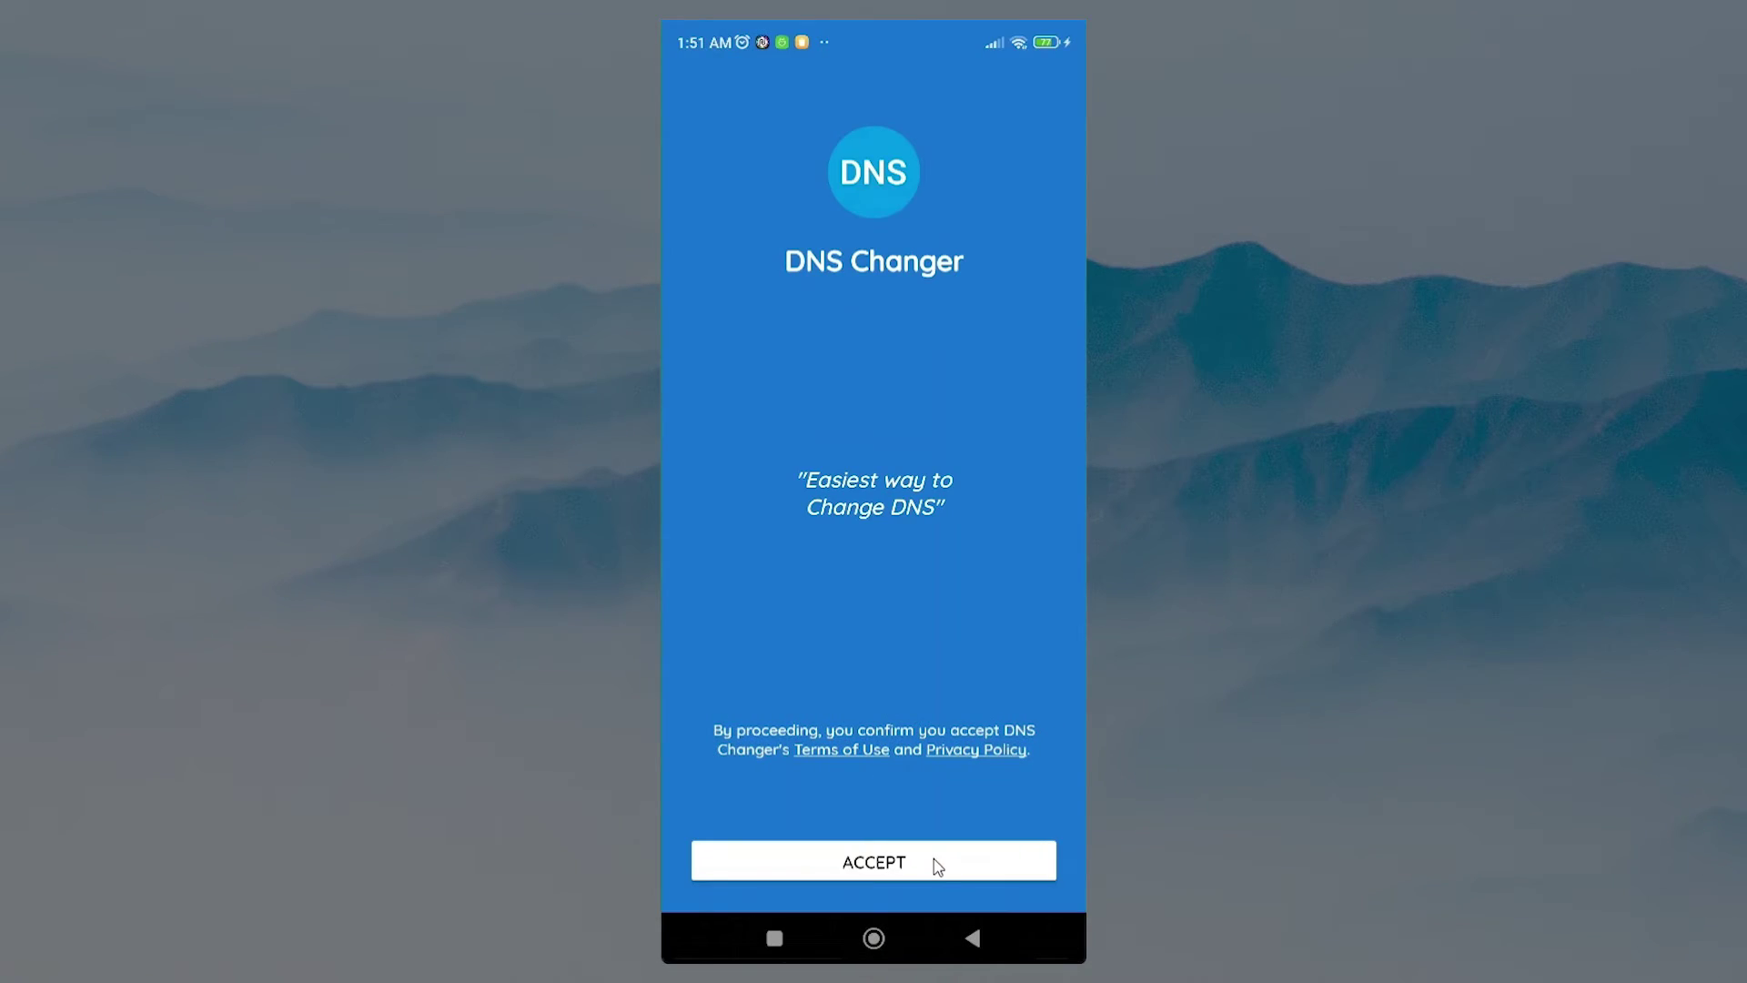
{"action": "left_click", "coordinate": [941, 860]}
{"action": "left_click", "coordinate": [934, 862]}
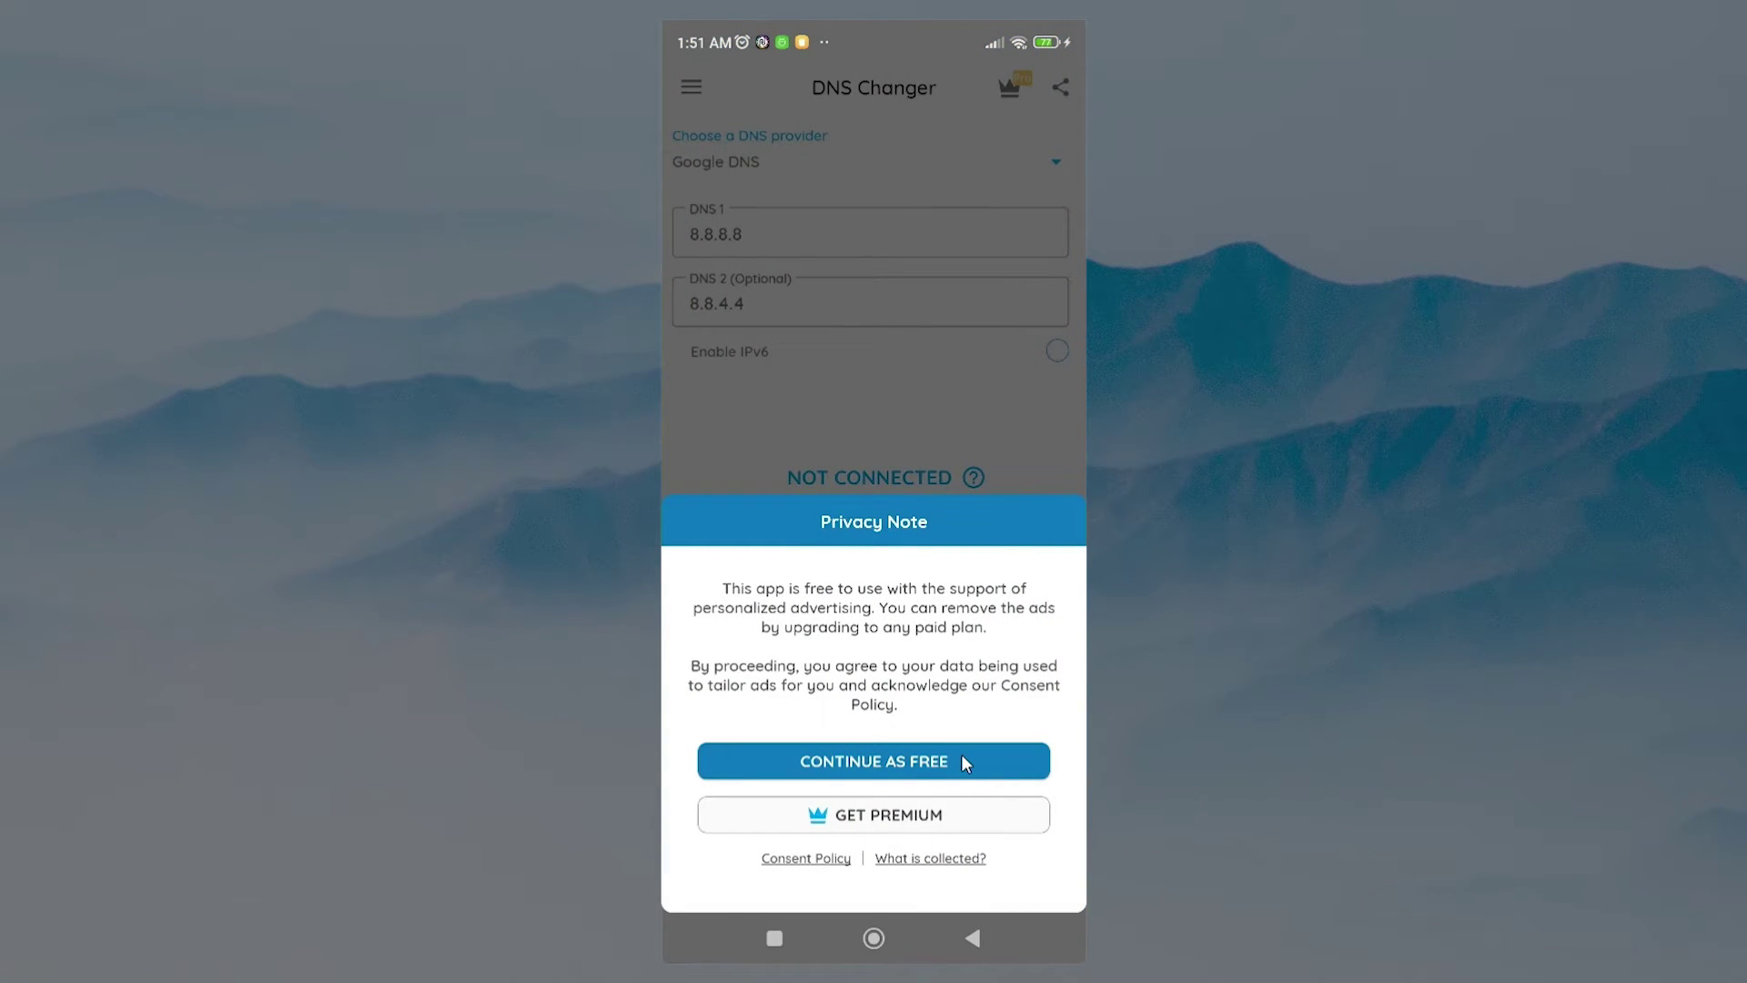
{"action": "left_click", "coordinate": [961, 754]}
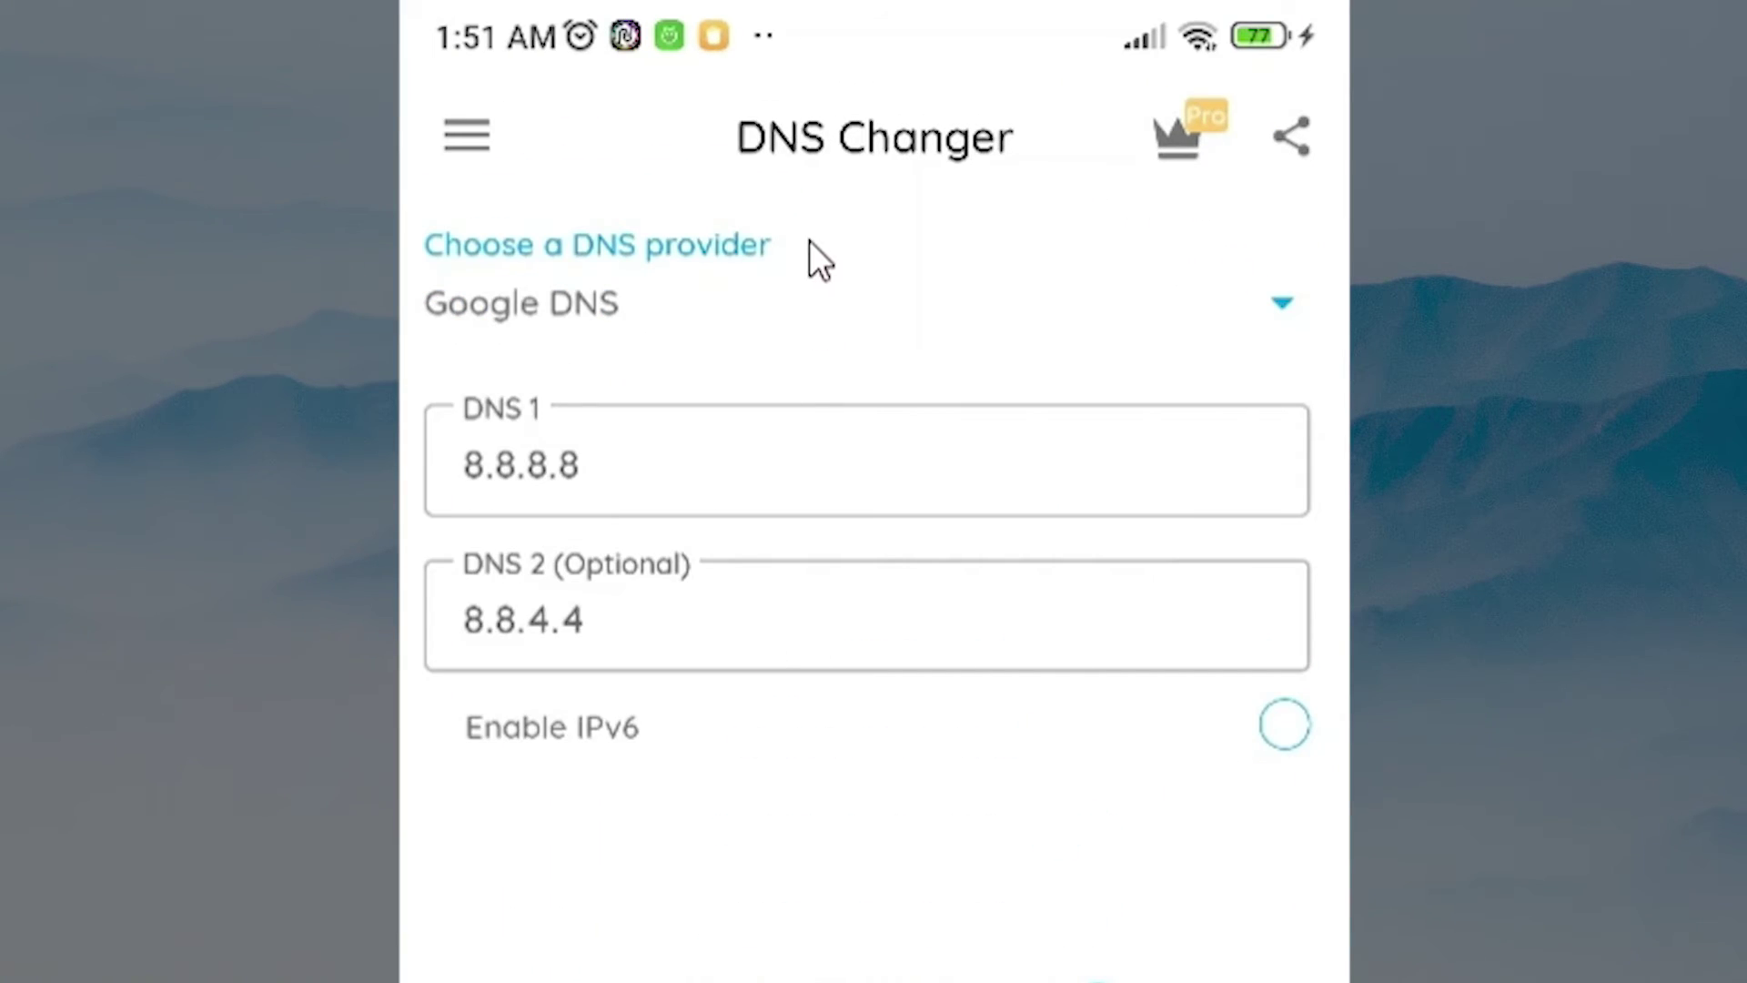
{"action": "left_click", "coordinate": [758, 310]}
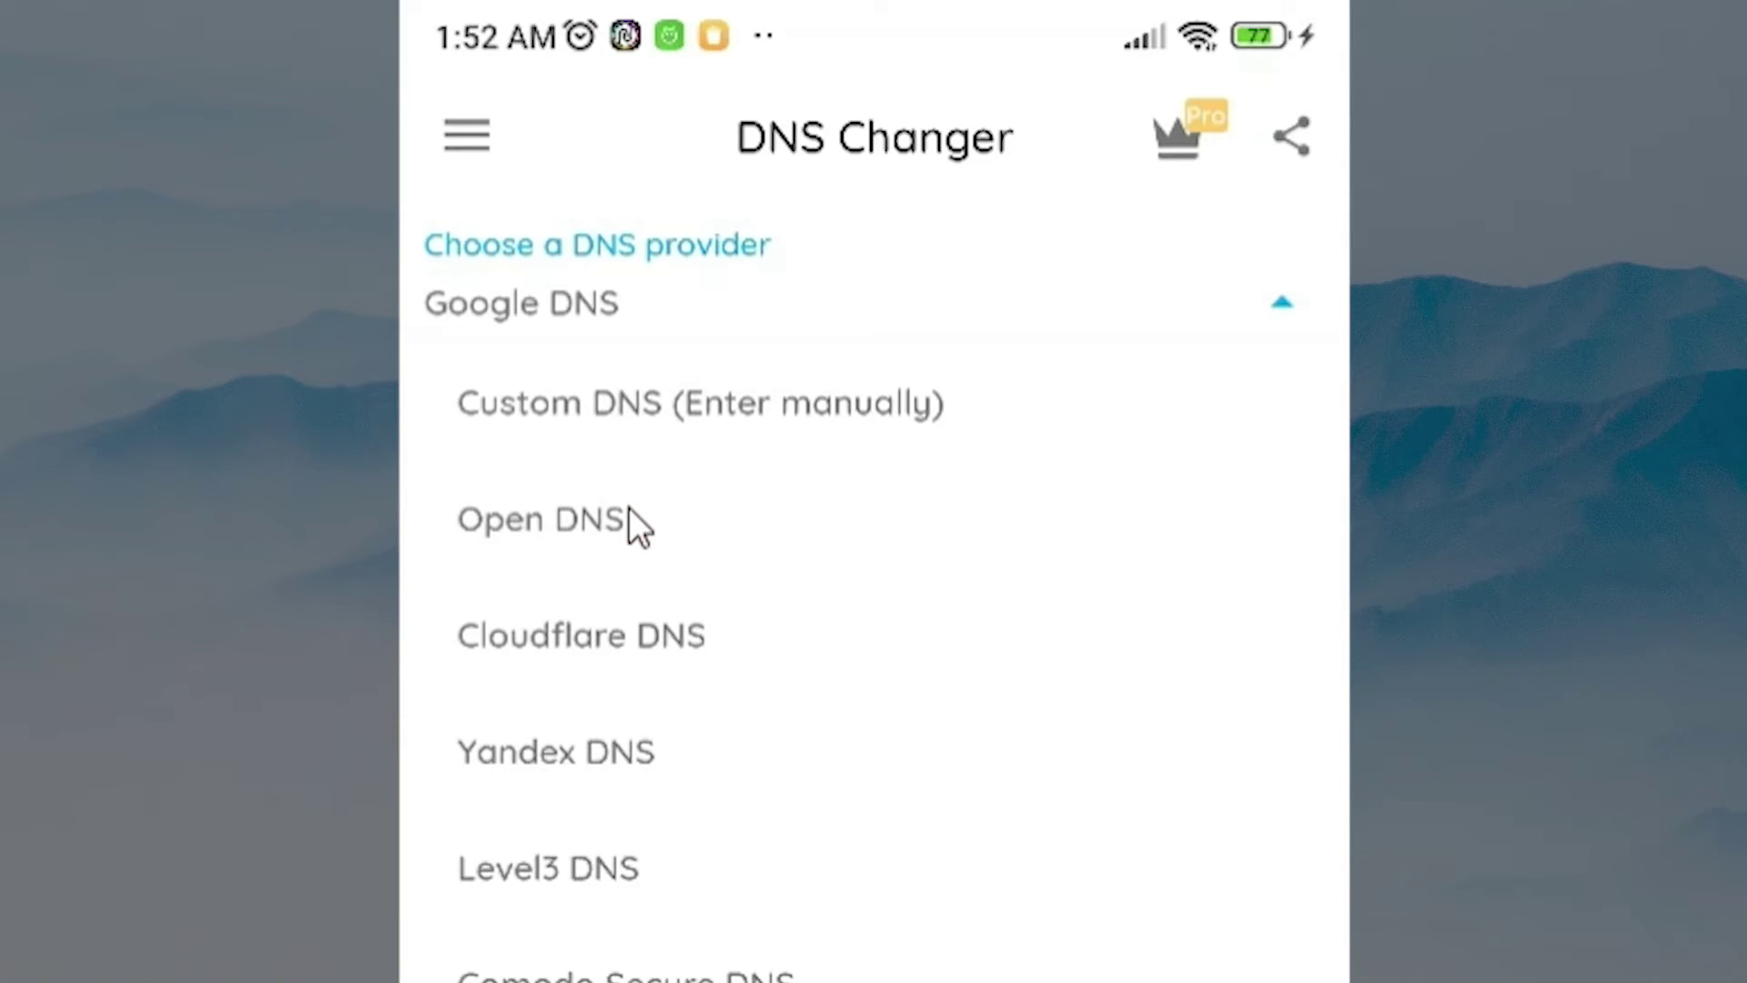
Step: Pick Open DNS so DNS fields show 208.67.222.222 and 208.67.220.220
{"action": "left_click", "coordinate": [630, 506]}
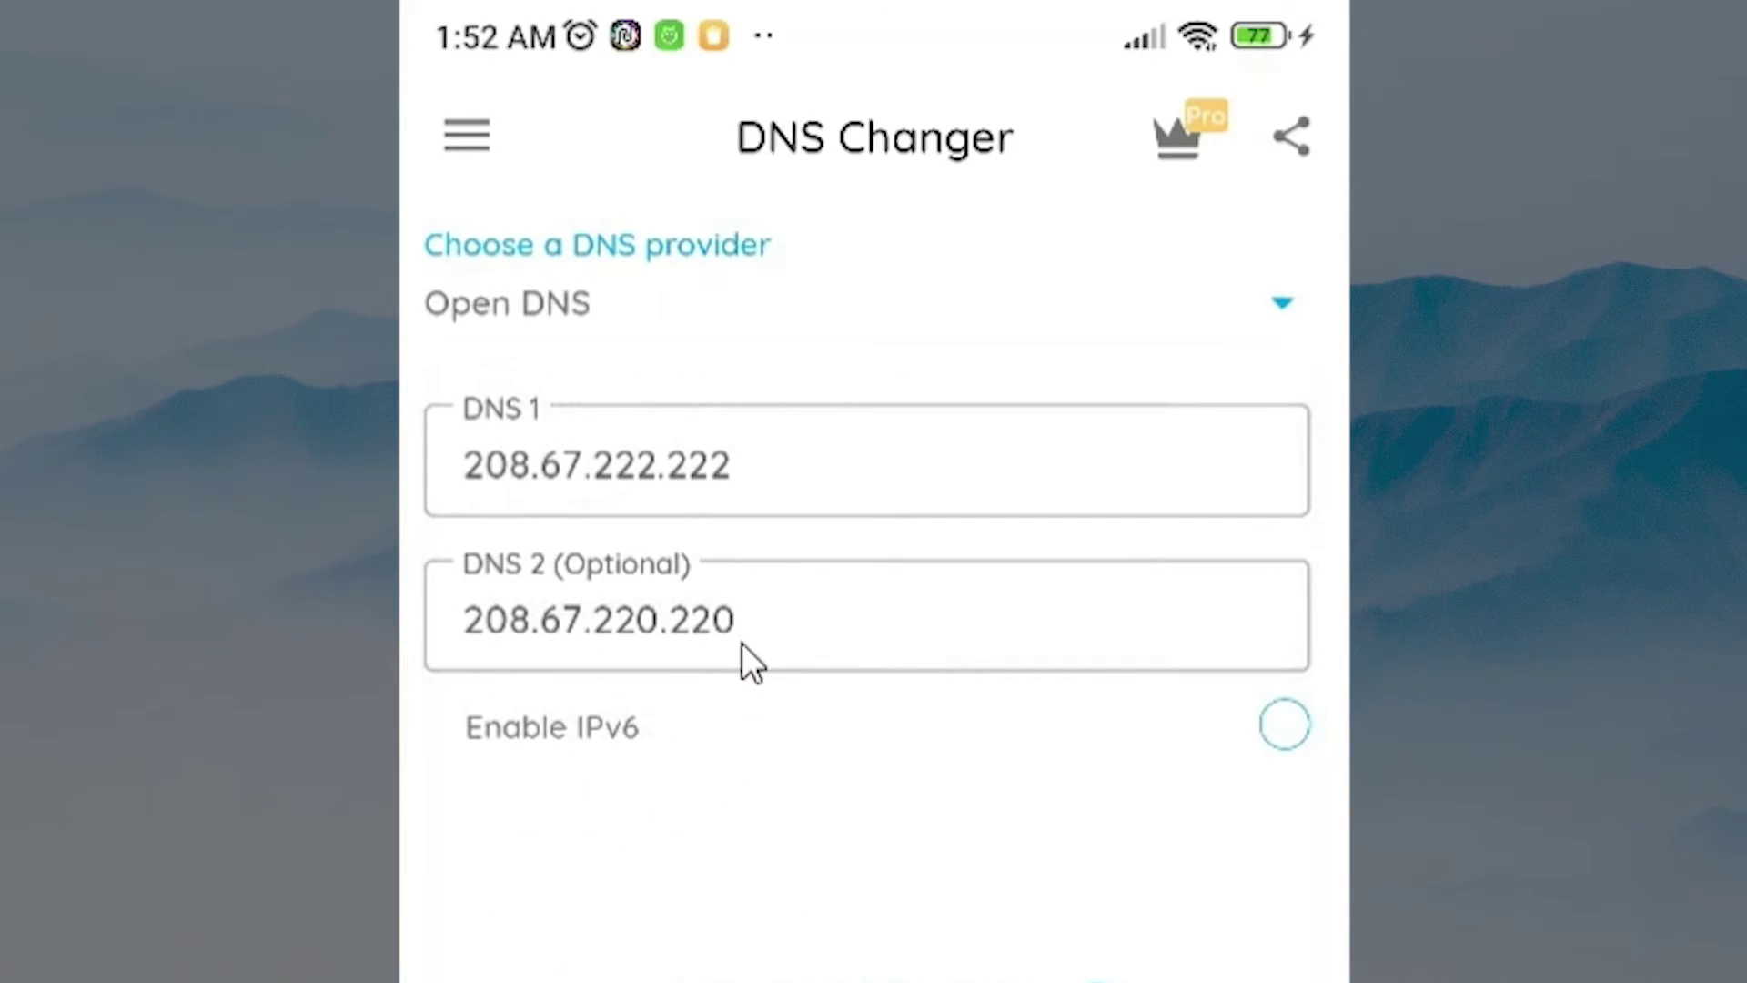
{"action": "left_click", "coordinate": [807, 466]}
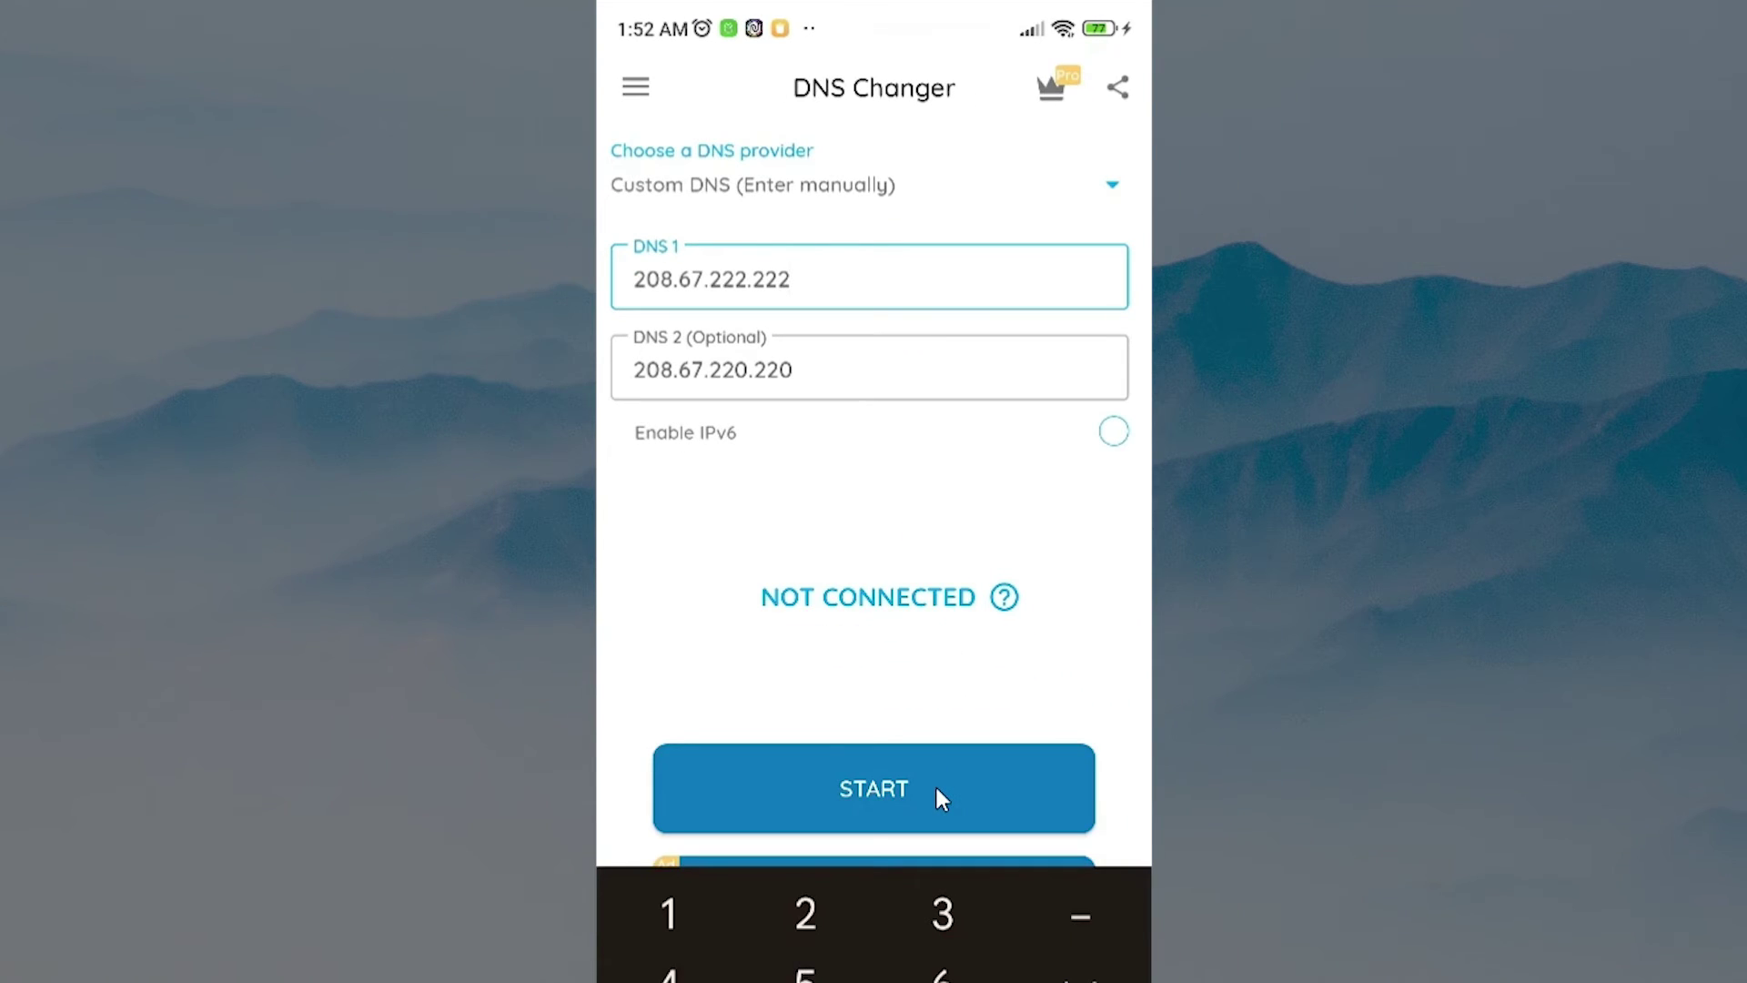
{"action": "key", "text": "Escape"}
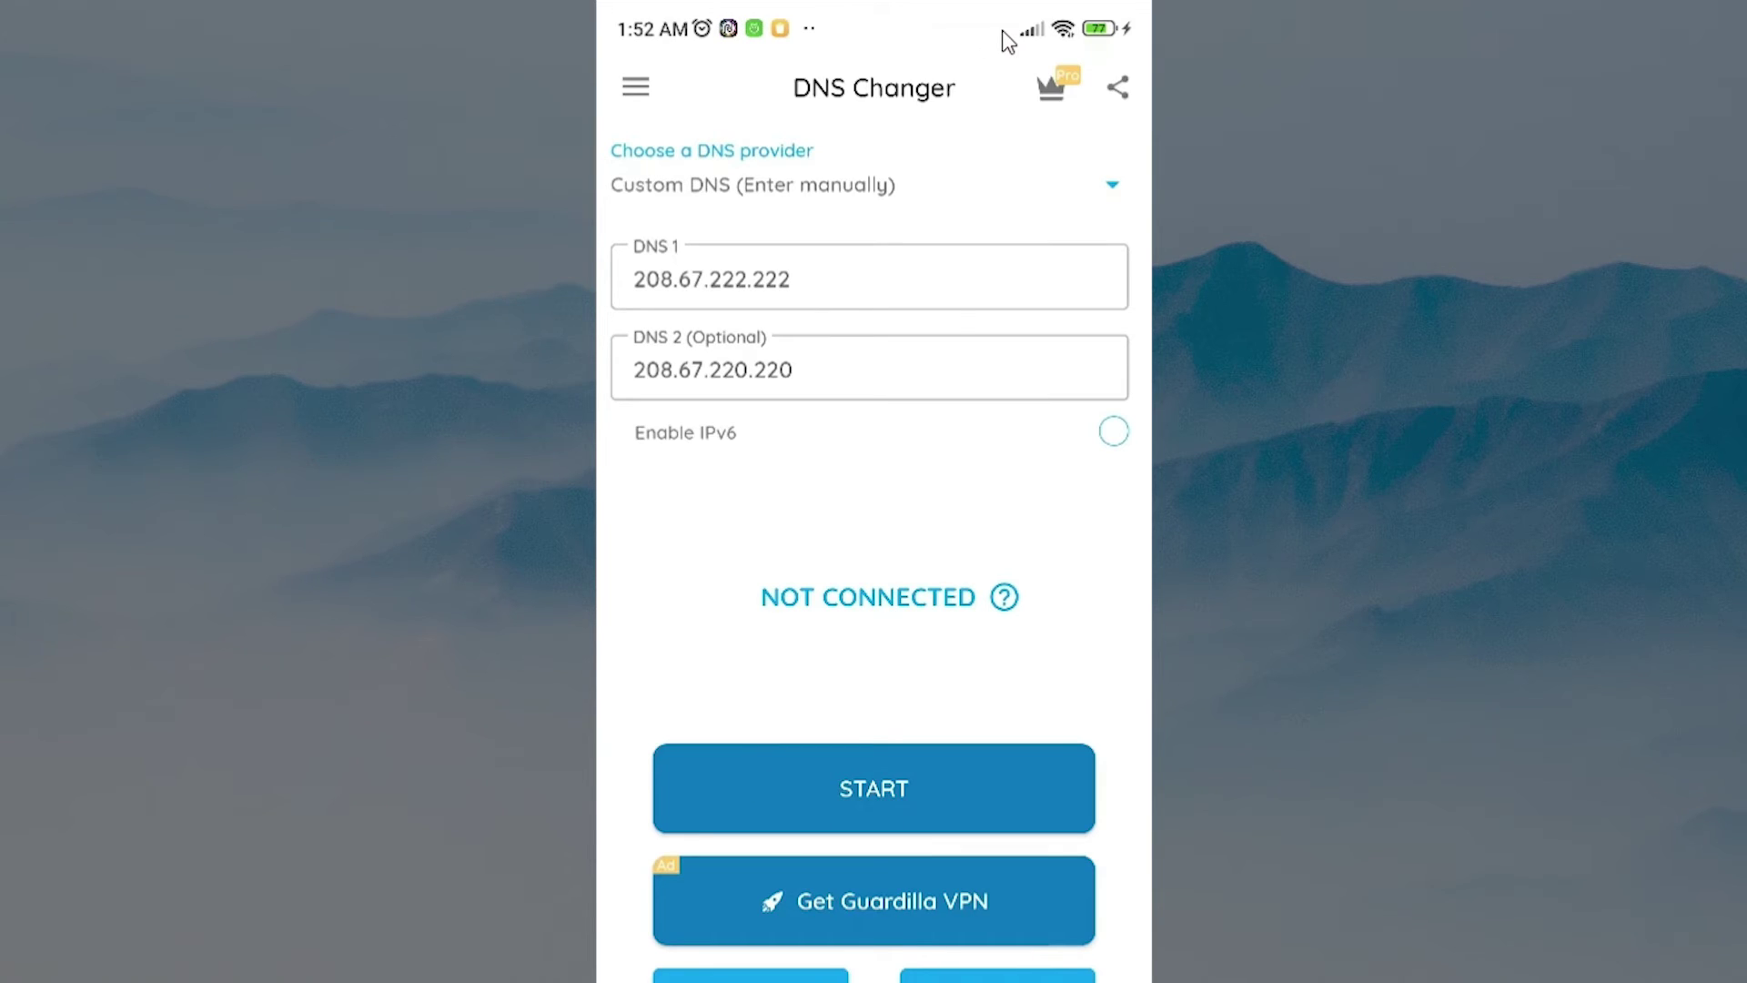
Step: Start the DNS connection, allow the VPN request, and dismiss the video ad
{"action": "left_click", "coordinate": [908, 805]}
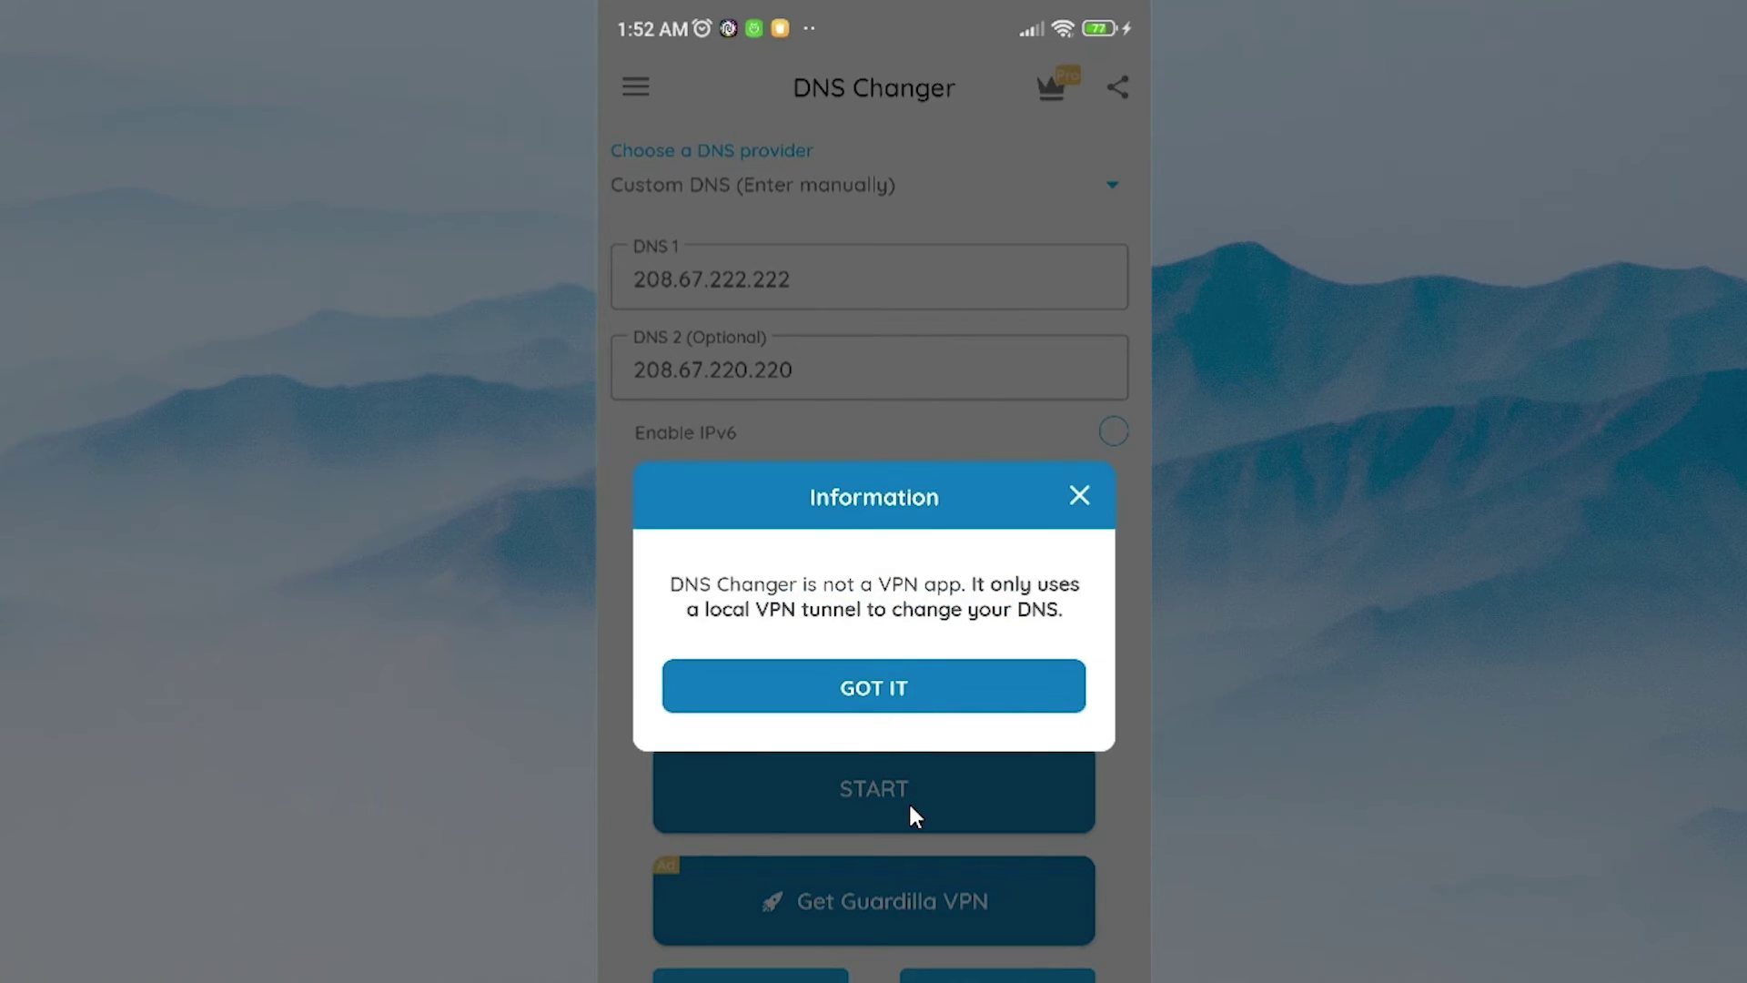
{"action": "left_click", "coordinate": [938, 674]}
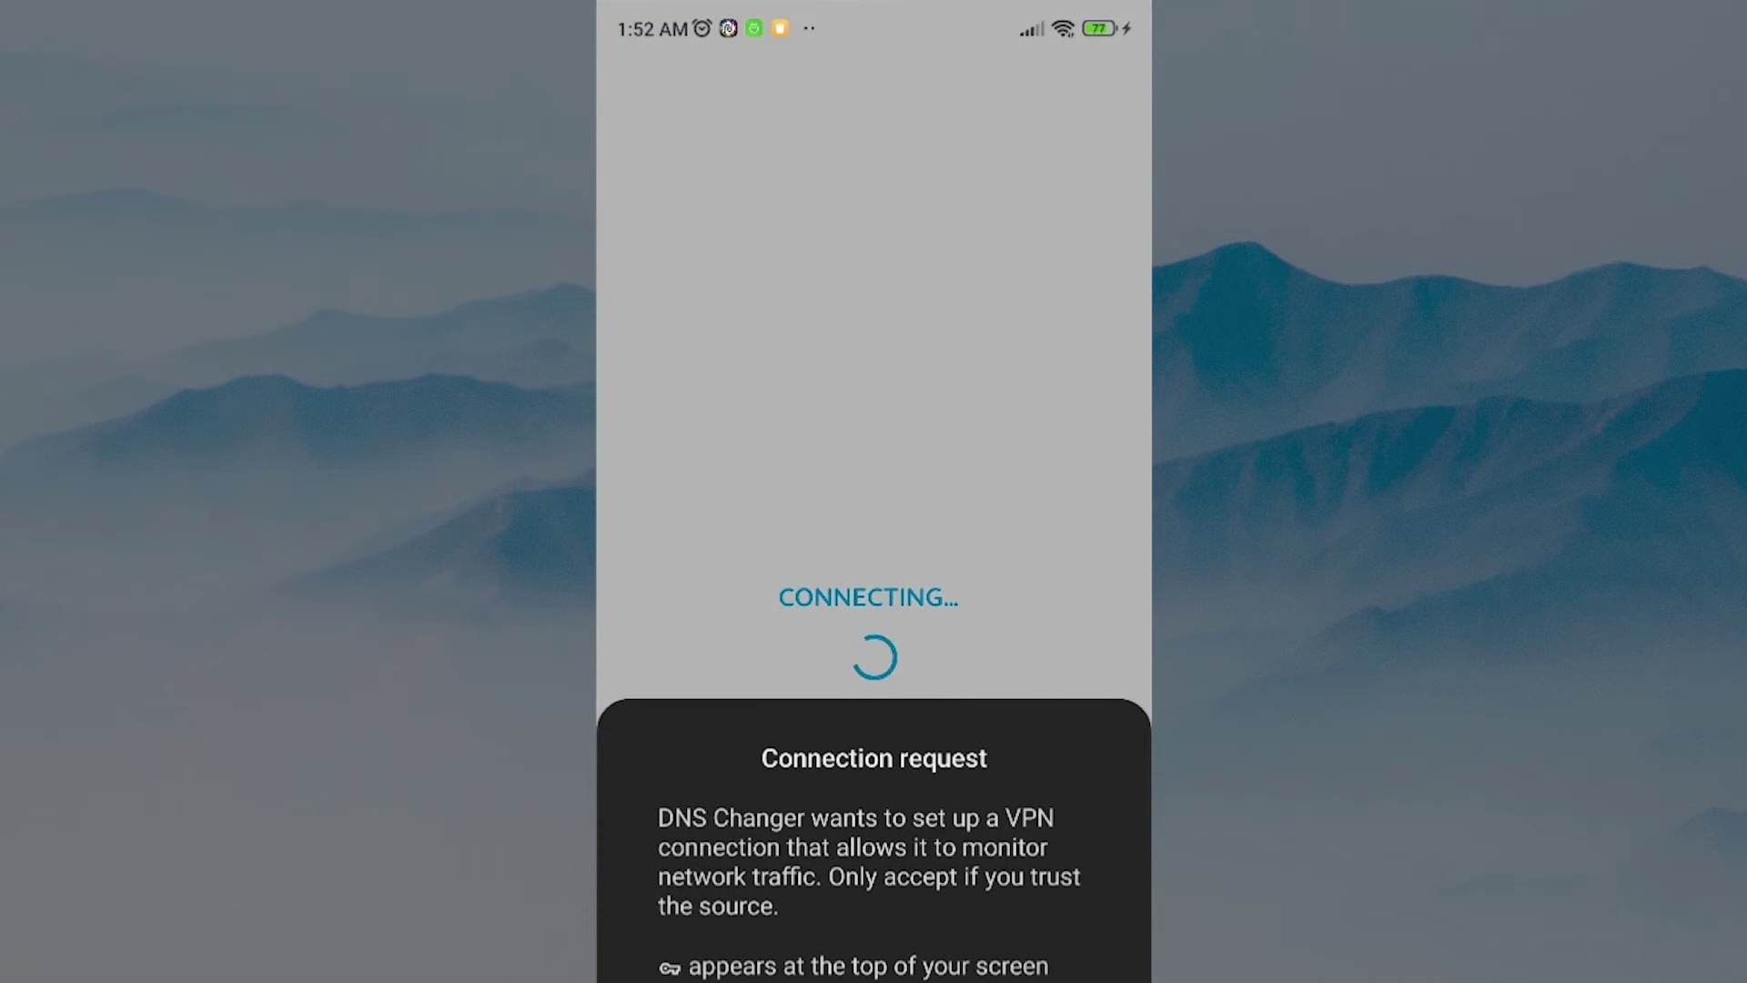
{"action": "left_click", "coordinate": [967, 871]}
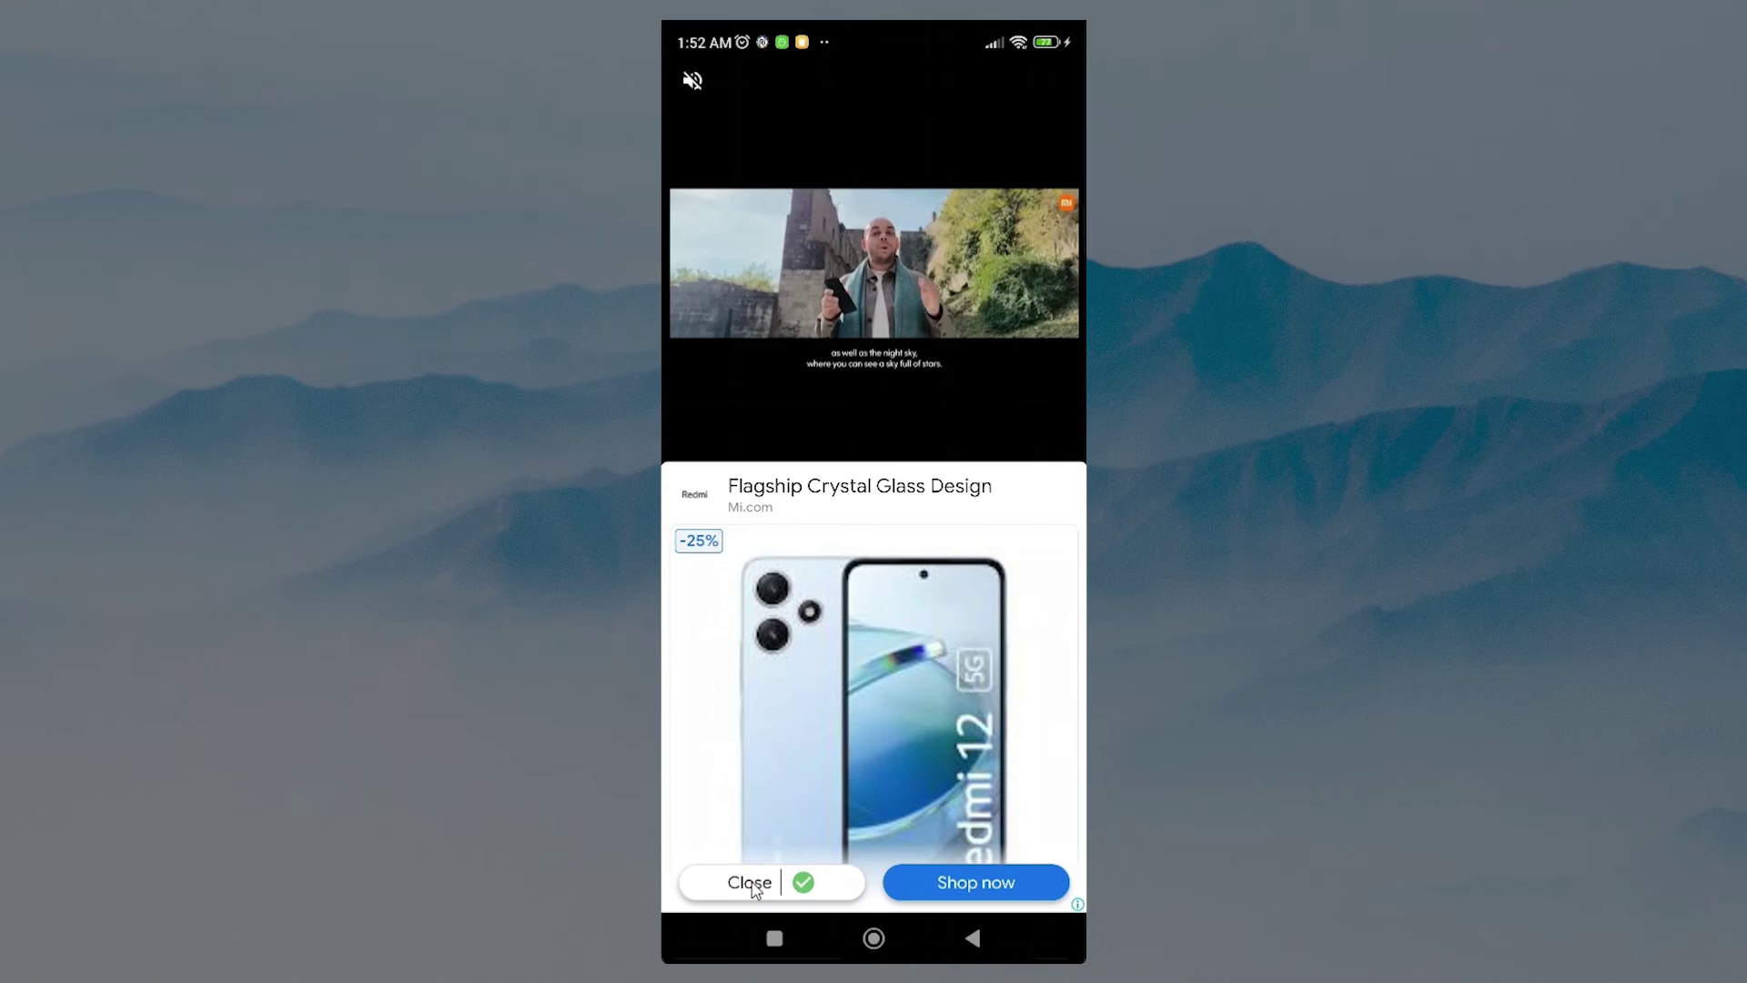
{"action": "left_click", "coordinate": [749, 882]}
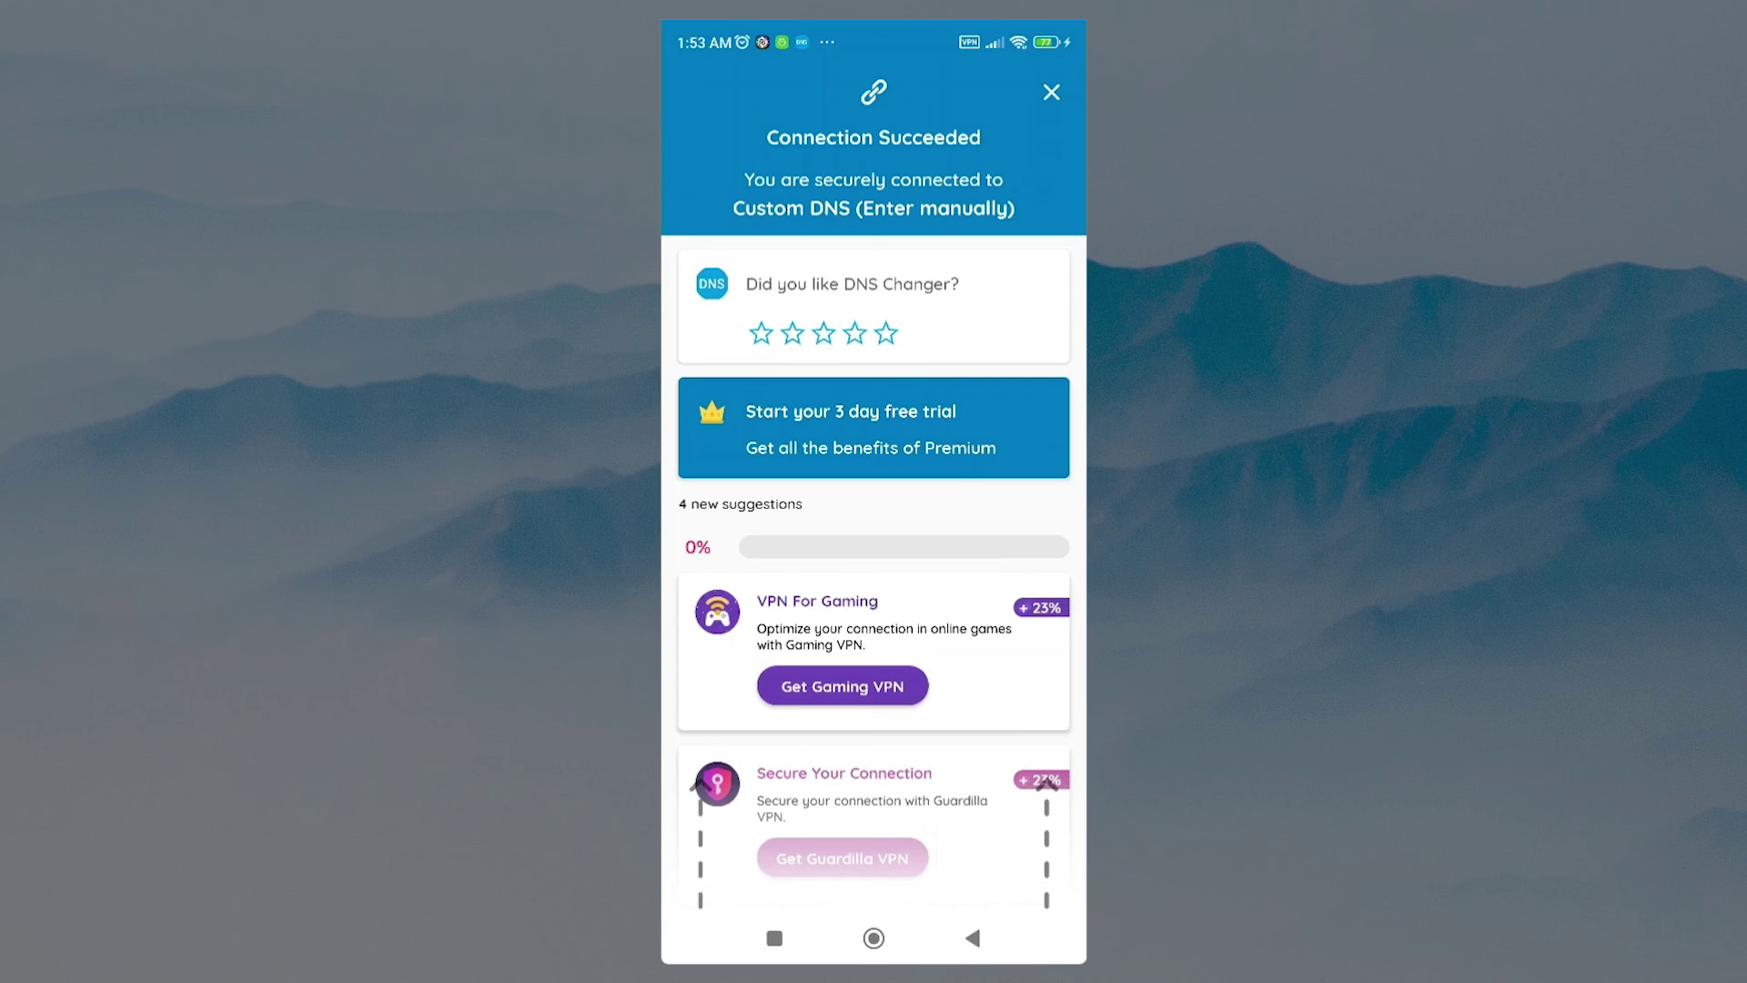
Step: Leave DNS Changer running and return to the phone's home screen
{"action": "left_click", "coordinate": [873, 938]}
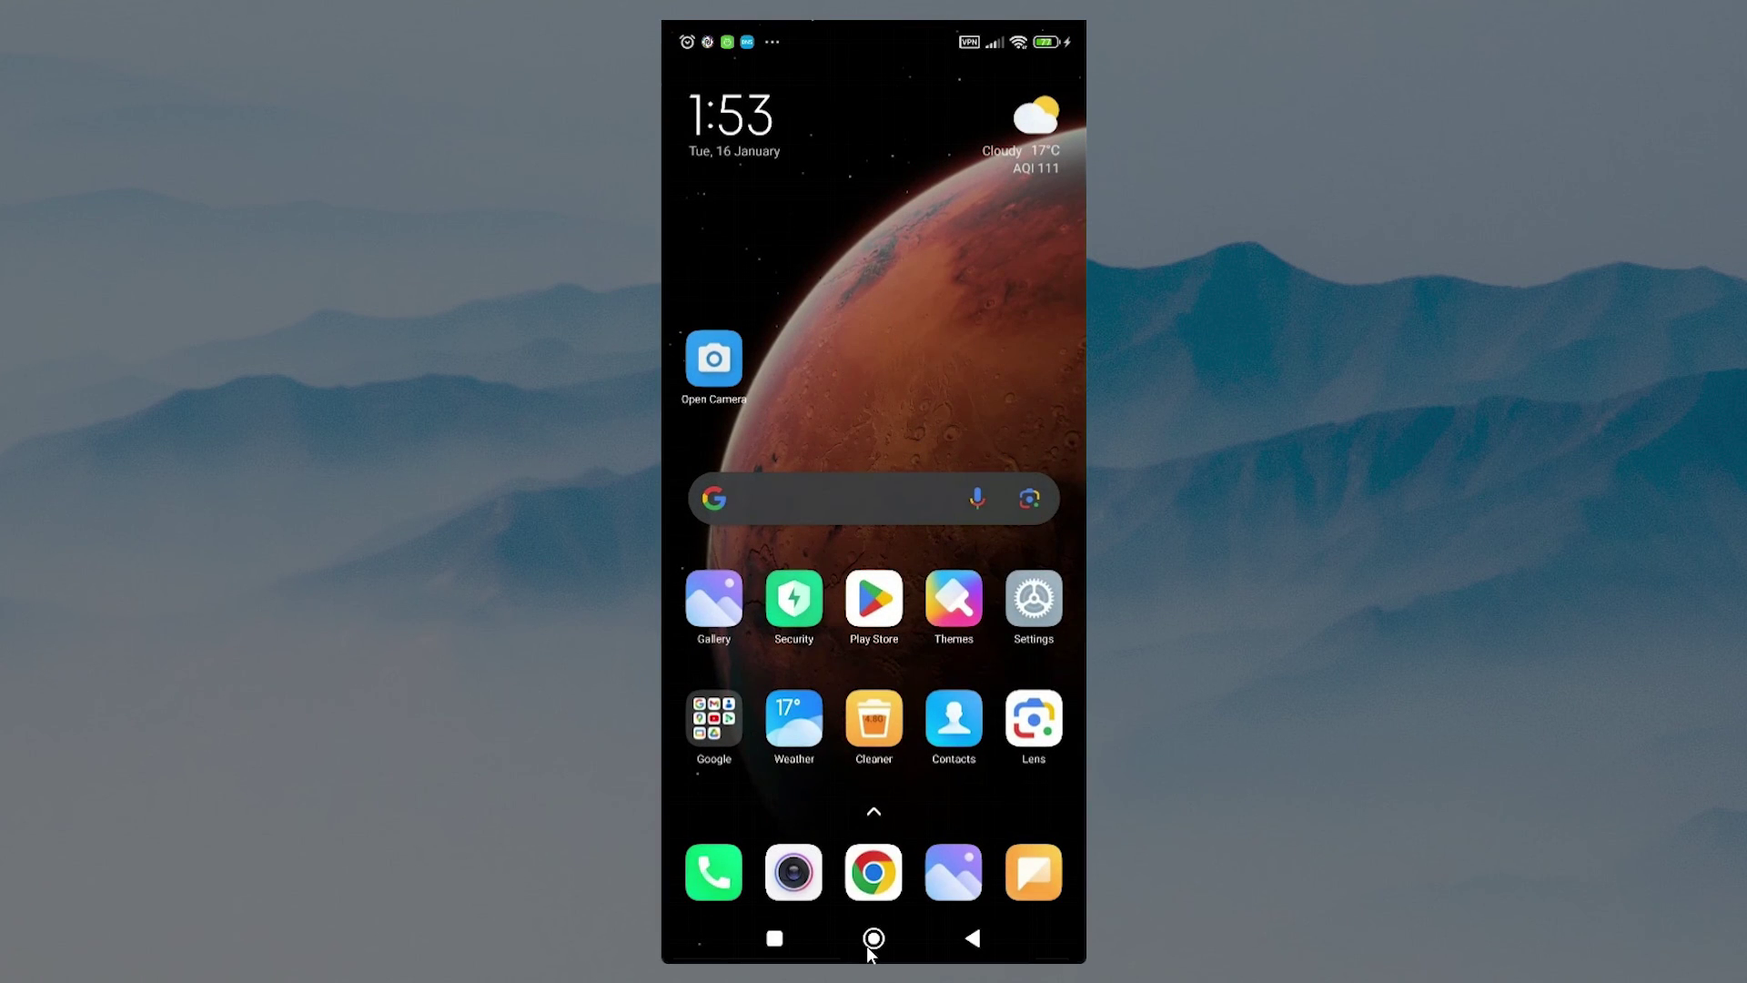